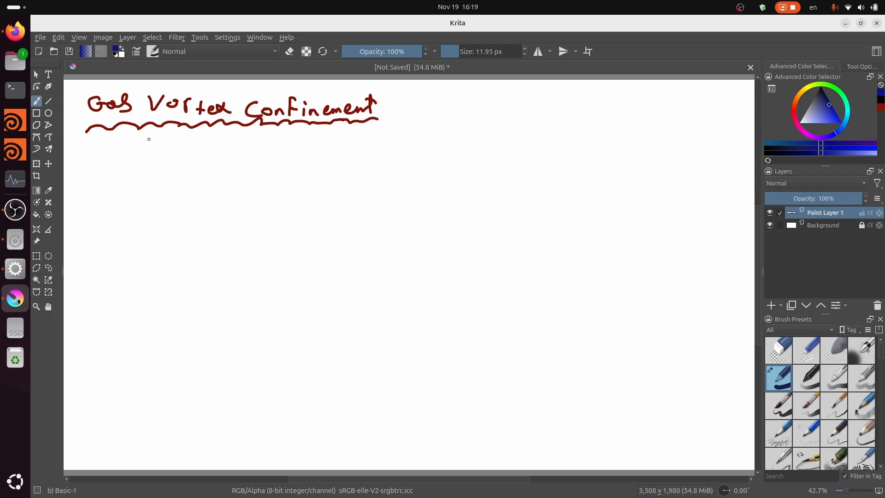
- Handwrite "vortices" in dark blue with an arrow from the title, underline it and add a small rotation arrow beside it
{"action": "mouse_move", "coordinate": [148, 133]}
{"action": "left_mouse_down"}
{"action": "mouse_move", "coordinate": [168, 153]}
{"action": "mouse_move", "coordinate": [207, 149]}
{"action": "left_mouse_up"}
{"action": "left_click_drag", "start_coordinate": [211, 147], "coordinate": [219, 148]}
{"action": "mouse_move", "coordinate": [223, 146]}
{"action": "left_mouse_down"}
{"action": "mouse_move", "coordinate": [223, 158]}
{"action": "mouse_move", "coordinate": [231, 153]}
{"action": "left_mouse_up"}
{"action": "mouse_move", "coordinate": [233, 153]}
{"action": "left_mouse_down"}
{"action": "mouse_move", "coordinate": [234, 161]}
{"action": "mouse_move", "coordinate": [265, 163]}
{"action": "left_mouse_up"}
{"action": "left_click_drag", "start_coordinate": [277, 154], "coordinate": [270, 166]}
{"action": "left_click_drag", "start_coordinate": [218, 171], "coordinate": [247, 173]}
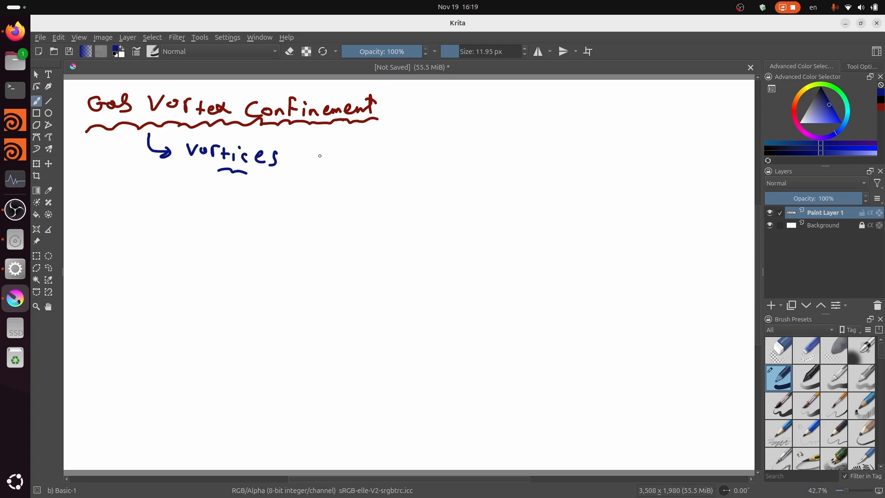
{"action": "left_click_drag", "start_coordinate": [315, 159], "coordinate": [315, 144]}
{"action": "left_click_drag", "start_coordinate": [219, 169], "coordinate": [194, 173]}
- Handwrite "cur(vel)" in purple below the vortices line, with a vector arrow above "vel"
{"action": "left_click", "coordinate": [798, 127]}
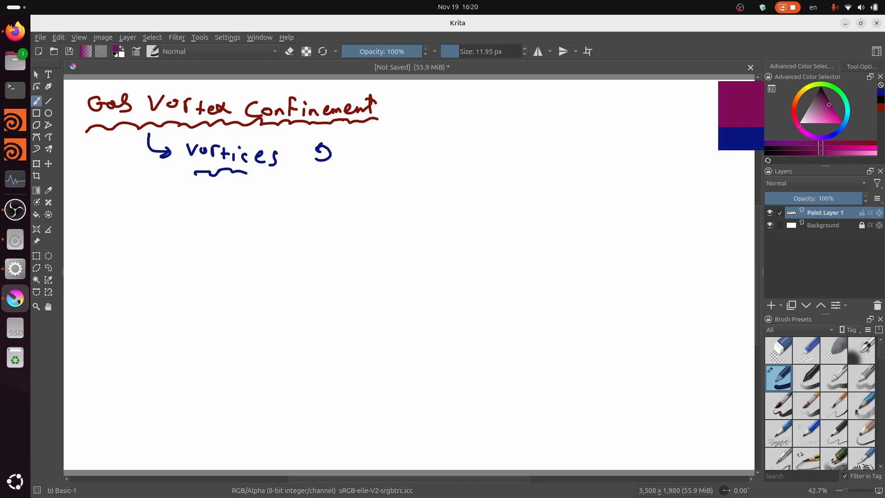
{"action": "left_click_drag", "start_coordinate": [813, 137], "coordinate": [807, 134]}
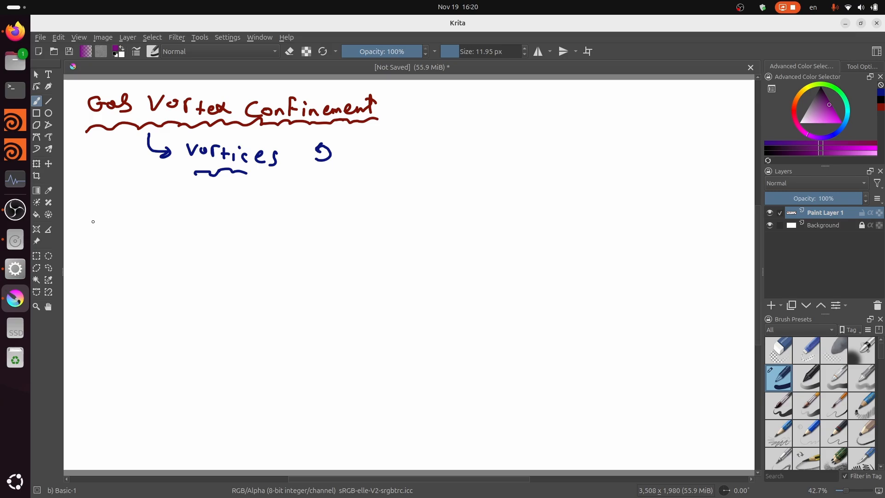
{"action": "mouse_move", "coordinate": [93, 218]}
{"action": "left_mouse_down"}
{"action": "mouse_move", "coordinate": [94, 229]}
{"action": "mouse_move", "coordinate": [116, 220]}
{"action": "mouse_move", "coordinate": [134, 229]}
{"action": "mouse_move", "coordinate": [153, 219]}
{"action": "left_mouse_up"}
{"action": "left_click_drag", "start_coordinate": [157, 223], "coordinate": [165, 227]}
{"action": "mouse_move", "coordinate": [173, 212]}
{"action": "left_mouse_down"}
{"action": "mouse_move", "coordinate": [176, 228]}
{"action": "mouse_move", "coordinate": [190, 232]}
{"action": "left_mouse_up"}
{"action": "left_click_drag", "start_coordinate": [153, 200], "coordinate": [164, 205]}
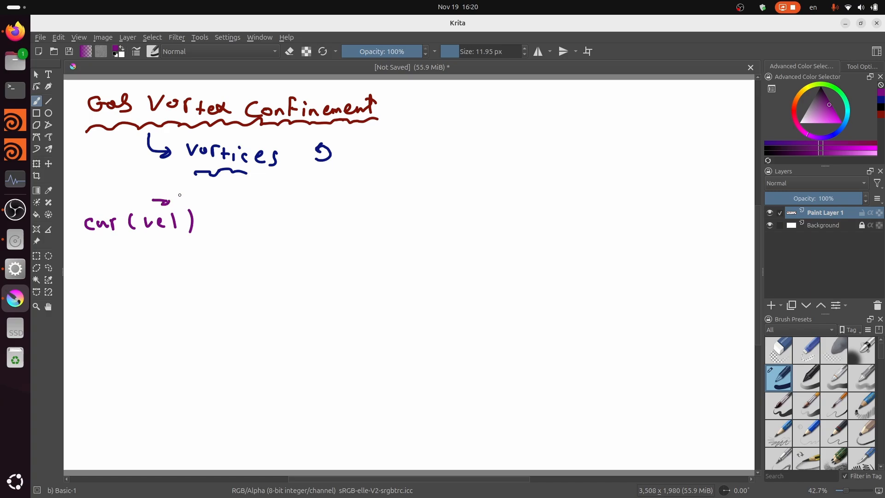
- Set the brush to dark blue and try a large curved rotation arrow in the blank area, undoing its strokes
{"action": "left_click", "coordinate": [829, 136]}
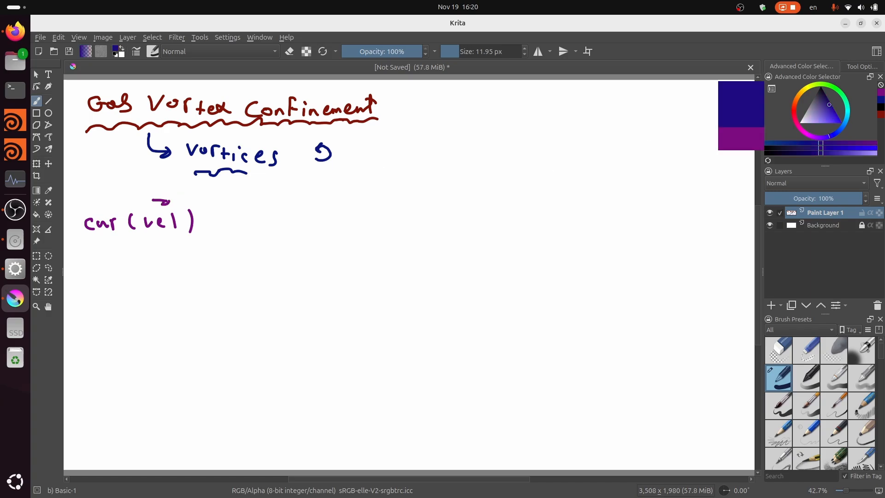
{"action": "mouse_move", "coordinate": [521, 224]}
{"action": "left_mouse_down"}
{"action": "mouse_move", "coordinate": [563, 199]}
{"action": "mouse_move", "coordinate": [536, 178]}
{"action": "mouse_move", "coordinate": [529, 184]}
{"action": "mouse_move", "coordinate": [535, 169]}
{"action": "left_mouse_up"}
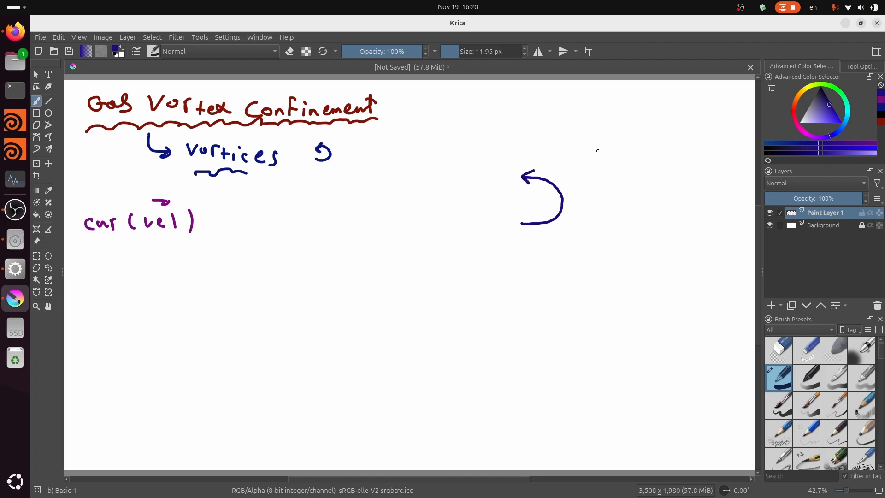
{"action": "key", "text": "ctrl+z"}
{"action": "key", "text": "ctrl+z"}
{"action": "key", "text": "ctrl+z"}
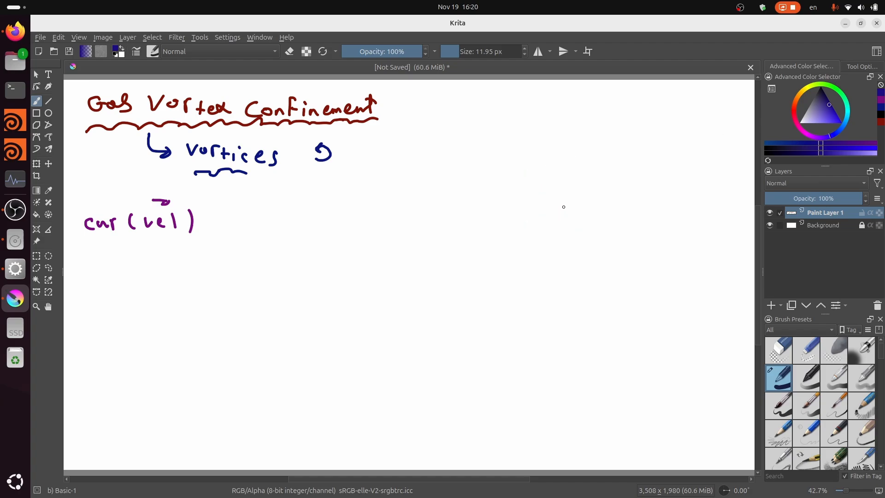
- Draw a small dark blue rotation arrow in the blank area with a dark red axis arrow pointing up through it
{"action": "mouse_move", "coordinate": [554, 211]}
{"action": "left_mouse_down"}
{"action": "mouse_move", "coordinate": [575, 208]}
{"action": "mouse_move", "coordinate": [565, 191]}
{"action": "mouse_move", "coordinate": [552, 192]}
{"action": "mouse_move", "coordinate": [560, 184]}
{"action": "left_mouse_up"}
{"action": "left_click", "coordinate": [793, 111]}
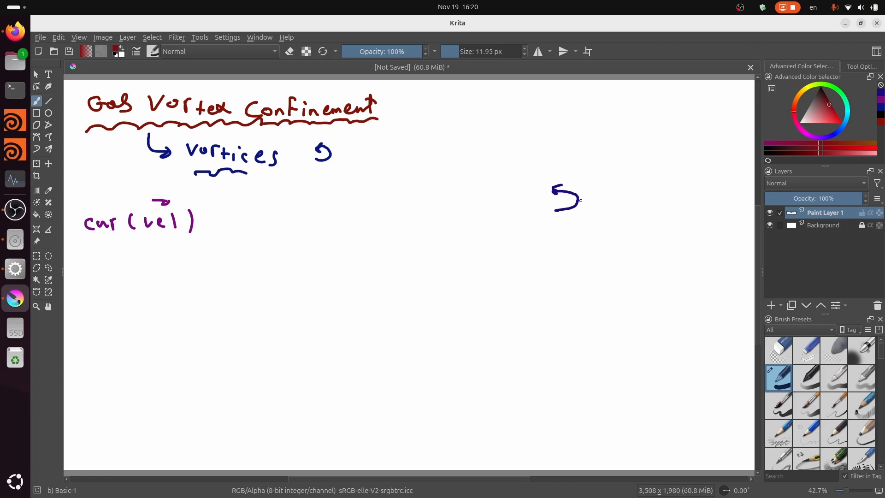
{"action": "mouse_move", "coordinate": [564, 201]}
{"action": "left_mouse_down"}
{"action": "mouse_move", "coordinate": [560, 155]}
{"action": "mouse_move", "coordinate": [569, 164]}
{"action": "mouse_move", "coordinate": [552, 165]}
{"action": "left_mouse_up"}
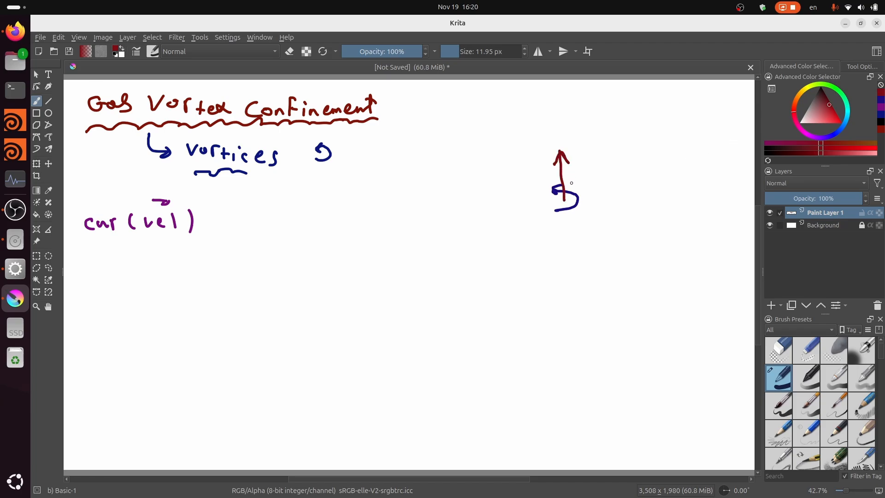
{"action": "left_click_drag", "start_coordinate": [562, 198], "coordinate": [562, 198]}
{"action": "left_click", "coordinate": [835, 133]}
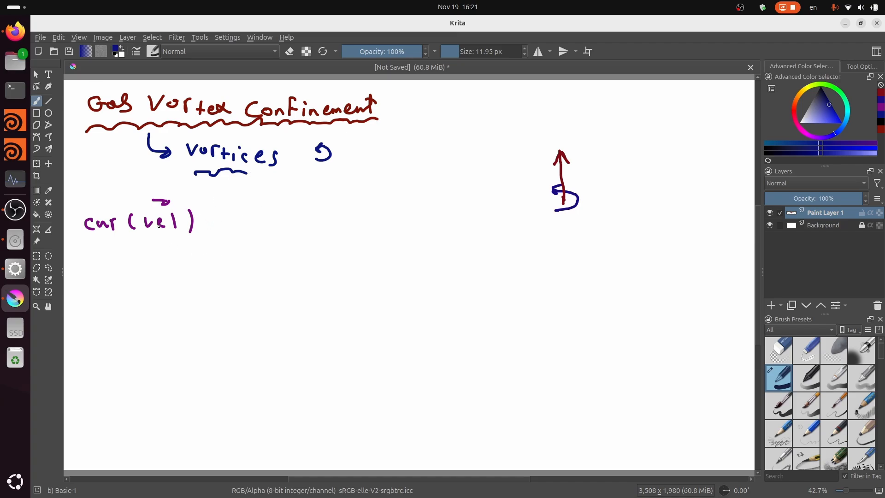
{"action": "left_click_drag", "start_coordinate": [150, 240], "coordinate": [168, 239]}
{"action": "key", "text": "ctrl+z"}
- Handwrite "magnitude(curl)" in dark red below the purple velocity formula
{"action": "left_click", "coordinate": [793, 110]}
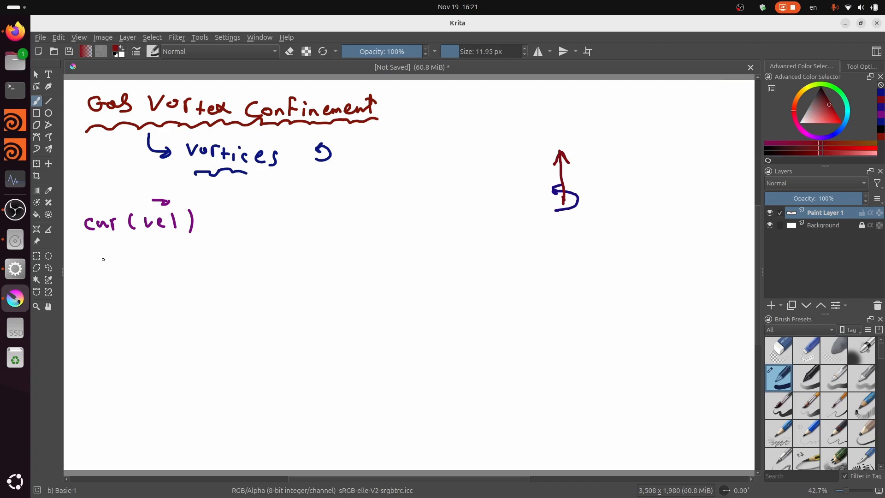
{"action": "mouse_move", "coordinate": [86, 270]}
{"action": "left_mouse_down"}
{"action": "mouse_move", "coordinate": [159, 260]}
{"action": "mouse_move", "coordinate": [171, 268]}
{"action": "left_mouse_up"}
{"action": "mouse_move", "coordinate": [183, 262]}
{"action": "left_mouse_down"}
{"action": "mouse_move", "coordinate": [221, 262]}
{"action": "mouse_move", "coordinate": [246, 245]}
{"action": "left_mouse_up"}
{"action": "mouse_move", "coordinate": [249, 249]}
{"action": "left_mouse_down"}
{"action": "mouse_move", "coordinate": [247, 265]}
{"action": "mouse_move", "coordinate": [255, 270]}
{"action": "left_mouse_up"}
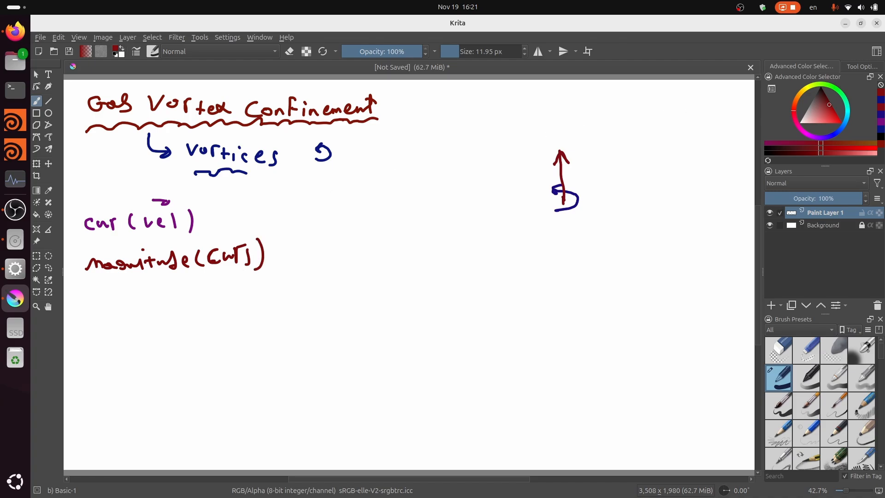
- Handwrite "gradient (curlMag)" in brown below the magnitude line
{"action": "left_click_drag", "start_coordinate": [794, 104], "coordinate": [797, 94]}
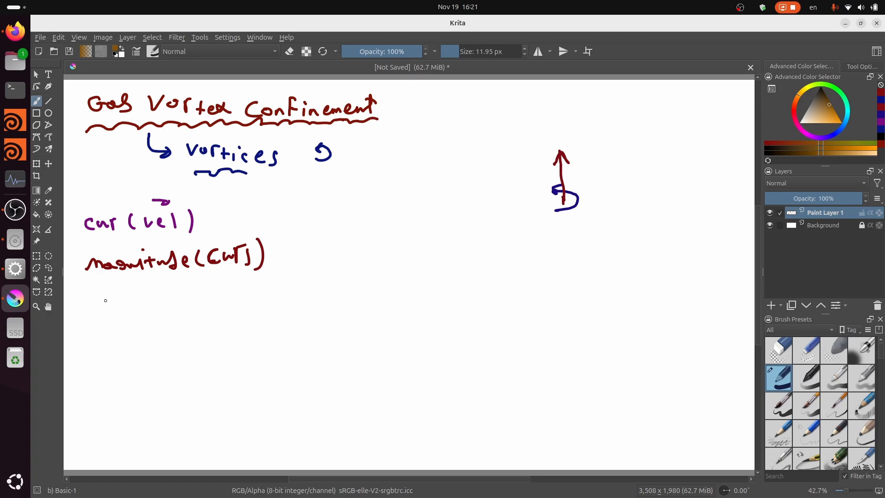
{"action": "mouse_move", "coordinate": [103, 299]}
{"action": "left_mouse_down"}
{"action": "mouse_move", "coordinate": [95, 312]}
{"action": "mouse_move", "coordinate": [122, 299]}
{"action": "mouse_move", "coordinate": [127, 310]}
{"action": "left_mouse_up"}
{"action": "mouse_move", "coordinate": [135, 305]}
{"action": "left_mouse_down"}
{"action": "mouse_move", "coordinate": [138, 295]}
{"action": "mouse_move", "coordinate": [149, 313]}
{"action": "mouse_move", "coordinate": [173, 314]}
{"action": "mouse_move", "coordinate": [177, 303]}
{"action": "left_mouse_up"}
{"action": "left_click", "coordinate": [149, 297]}
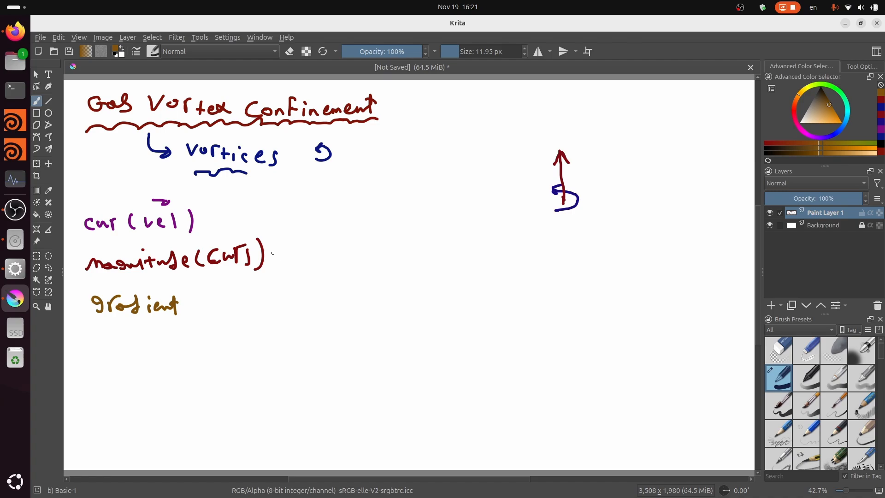
{"action": "mouse_move", "coordinate": [203, 295]}
{"action": "left_mouse_down"}
{"action": "mouse_move", "coordinate": [200, 316]}
{"action": "mouse_move", "coordinate": [226, 311]}
{"action": "left_mouse_up"}
{"action": "mouse_move", "coordinate": [231, 304]}
{"action": "left_mouse_down"}
{"action": "mouse_move", "coordinate": [239, 310]}
{"action": "mouse_move", "coordinate": [251, 298]}
{"action": "mouse_move", "coordinate": [259, 306]}
{"action": "mouse_move", "coordinate": [277, 289]}
{"action": "mouse_move", "coordinate": [286, 304]}
{"action": "mouse_move", "coordinate": [328, 311]}
{"action": "left_mouse_up"}
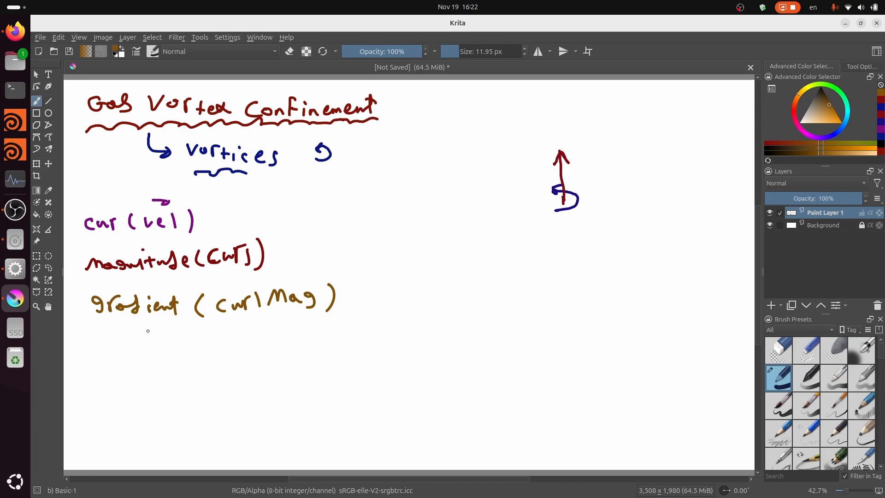
{"action": "left_click_drag", "start_coordinate": [151, 321], "coordinate": [151, 321]}
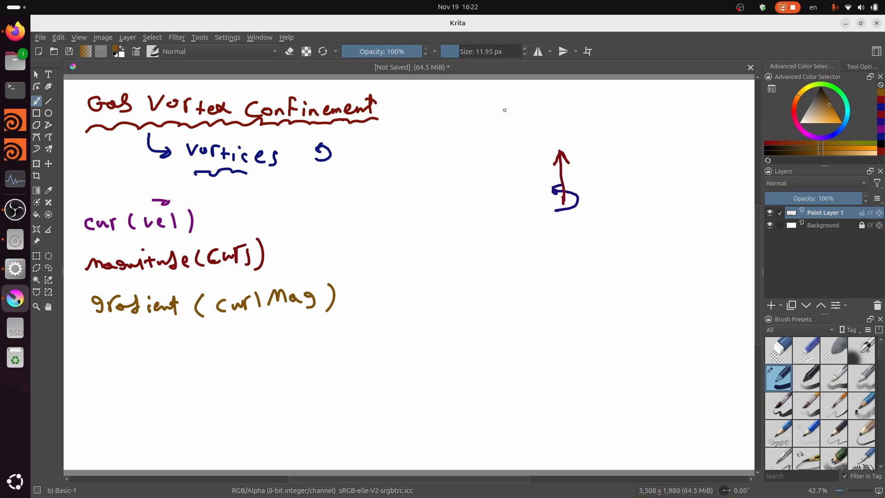
- Handwrite the brown note "curlMag → amount of rotation" above the red axis arrow
{"action": "mouse_move", "coordinate": [502, 110]}
{"action": "left_mouse_down"}
{"action": "mouse_move", "coordinate": [501, 121]}
{"action": "mouse_move", "coordinate": [535, 113]}
{"action": "mouse_move", "coordinate": [560, 130]}
{"action": "mouse_move", "coordinate": [666, 122]}
{"action": "left_mouse_up"}
{"action": "mouse_move", "coordinate": [680, 126]}
{"action": "left_mouse_down"}
{"action": "mouse_move", "coordinate": [687, 134]}
{"action": "mouse_move", "coordinate": [696, 125]}
{"action": "left_mouse_up"}
{"action": "left_click_drag", "start_coordinate": [703, 122], "coordinate": [752, 139]}
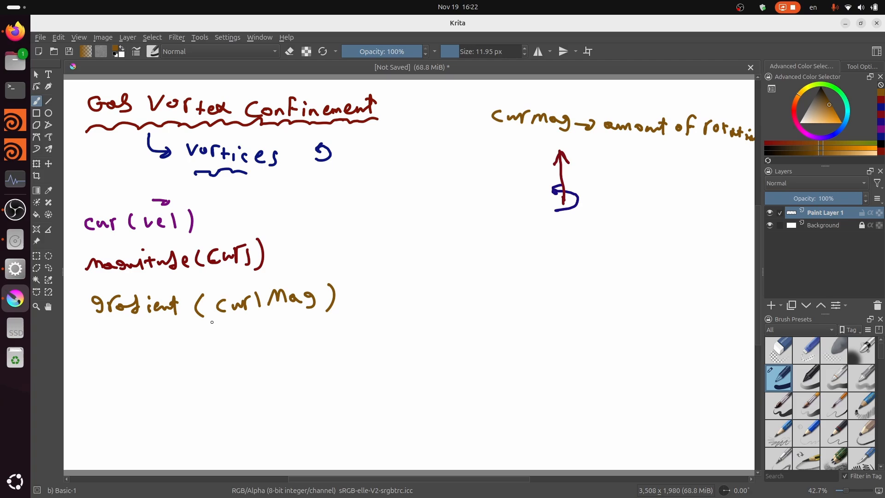
- Underline "curlMag" with a wavy line and handwrite the branch note "vectors looking at areas ↑ amount rotation" below it in brown
{"action": "left_click_drag", "start_coordinate": [215, 321], "coordinate": [306, 313]}
{"action": "mouse_move", "coordinate": [193, 330]}
{"action": "left_mouse_down"}
{"action": "mouse_move", "coordinate": [206, 347]}
{"action": "mouse_move", "coordinate": [283, 336]}
{"action": "left_mouse_up"}
{"action": "left_click_drag", "start_coordinate": [287, 345], "coordinate": [330, 342]}
{"action": "mouse_move", "coordinate": [340, 336]}
{"action": "left_mouse_down"}
{"action": "mouse_move", "coordinate": [345, 343]}
{"action": "mouse_move", "coordinate": [357, 331]}
{"action": "left_mouse_up"}
{"action": "left_click_drag", "start_coordinate": [359, 344], "coordinate": [406, 341]}
{"action": "mouse_move", "coordinate": [414, 327]}
{"action": "left_mouse_down"}
{"action": "mouse_move", "coordinate": [417, 344]}
{"action": "mouse_move", "coordinate": [420, 334]}
{"action": "mouse_move", "coordinate": [454, 339]}
{"action": "left_mouse_up"}
{"action": "mouse_move", "coordinate": [454, 342]}
{"action": "left_mouse_down"}
{"action": "mouse_move", "coordinate": [461, 328]}
{"action": "mouse_move", "coordinate": [493, 345]}
{"action": "mouse_move", "coordinate": [522, 316]}
{"action": "left_mouse_up"}
{"action": "left_click_drag", "start_coordinate": [513, 326], "coordinate": [592, 336]}
{"action": "mouse_move", "coordinate": [601, 321]}
{"action": "left_mouse_down"}
{"action": "mouse_move", "coordinate": [600, 337]}
{"action": "mouse_move", "coordinate": [604, 324]}
{"action": "mouse_move", "coordinate": [628, 321]}
{"action": "mouse_move", "coordinate": [645, 335]}
{"action": "left_mouse_up"}
{"action": "left_click_drag", "start_coordinate": [640, 328], "coordinate": [681, 328]}
{"action": "mouse_move", "coordinate": [680, 316]}
{"action": "left_mouse_down"}
{"action": "mouse_move", "coordinate": [679, 336]}
{"action": "mouse_move", "coordinate": [686, 321]}
{"action": "left_mouse_up"}
{"action": "mouse_move", "coordinate": [690, 324]}
{"action": "left_mouse_down"}
{"action": "mouse_move", "coordinate": [691, 333]}
{"action": "mouse_move", "coordinate": [714, 328]}
{"action": "left_mouse_up"}
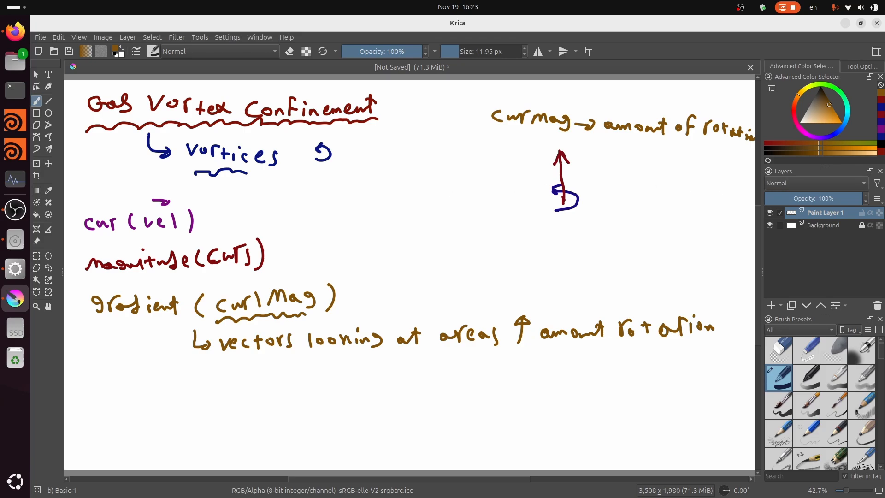
{"action": "left_click", "coordinate": [794, 109]}
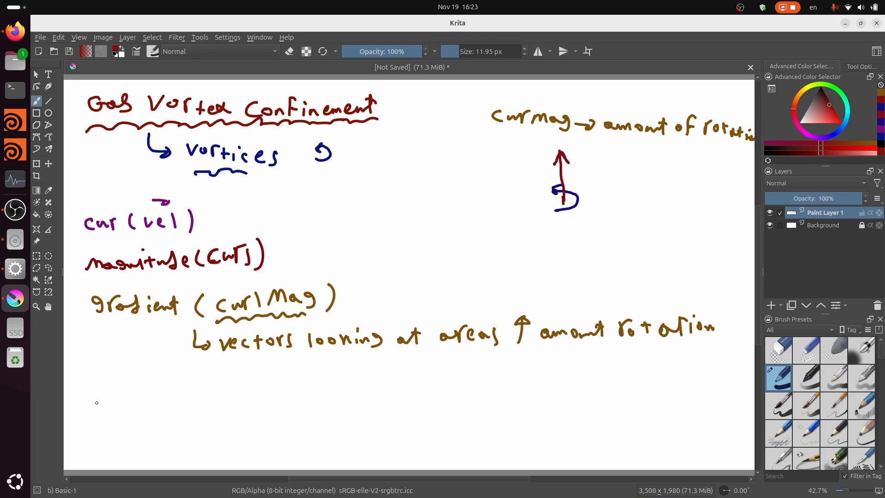
{"action": "mouse_move", "coordinate": [97, 396]}
{"action": "left_mouse_down"}
{"action": "mouse_move", "coordinate": [98, 406]}
{"action": "mouse_move", "coordinate": [118, 398]}
{"action": "left_mouse_up"}
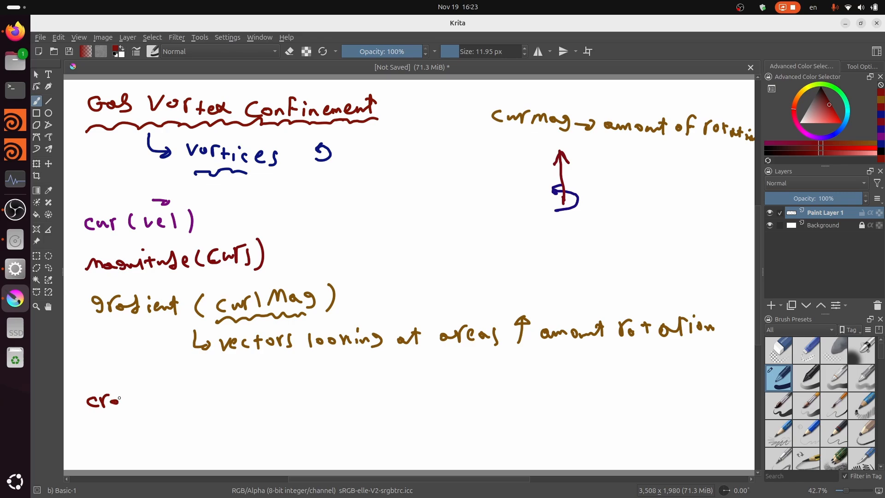
{"action": "key", "text": "ctrl+z"}
{"action": "key", "text": "ctrl+z"}
{"action": "key", "text": "ctrl+z"}
- Handwrite "cross product" in teal green below the gradient notes
{"action": "left_click", "coordinate": [846, 104]}
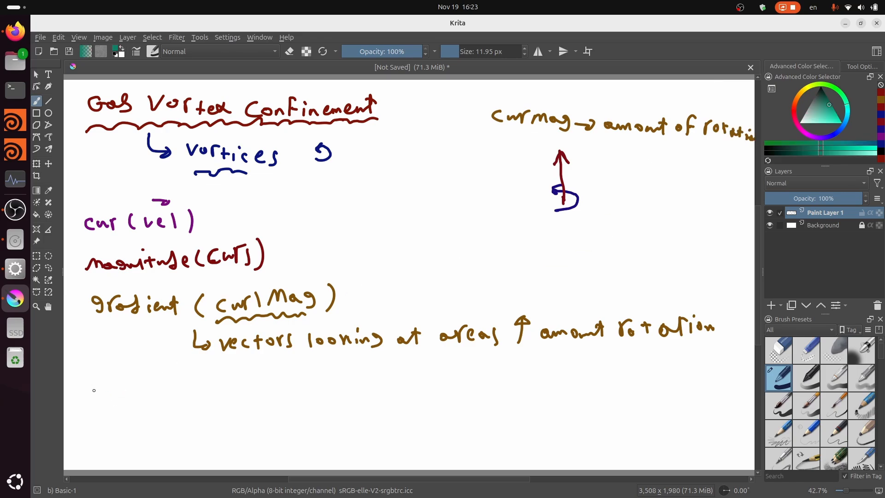
{"action": "mouse_move", "coordinate": [94, 390]}
{"action": "left_mouse_down"}
{"action": "mouse_move", "coordinate": [92, 401]}
{"action": "mouse_move", "coordinate": [118, 395]}
{"action": "left_mouse_up"}
{"action": "mouse_move", "coordinate": [129, 393]}
{"action": "left_mouse_down"}
{"action": "mouse_move", "coordinate": [124, 402]}
{"action": "mouse_move", "coordinate": [156, 404]}
{"action": "mouse_move", "coordinate": [159, 394]}
{"action": "left_mouse_up"}
{"action": "left_click_drag", "start_coordinate": [167, 392], "coordinate": [207, 394]}
{"action": "left_click_drag", "start_coordinate": [215, 391], "coordinate": [225, 399]}
{"action": "left_click_drag", "start_coordinate": [221, 393], "coordinate": [228, 392]}
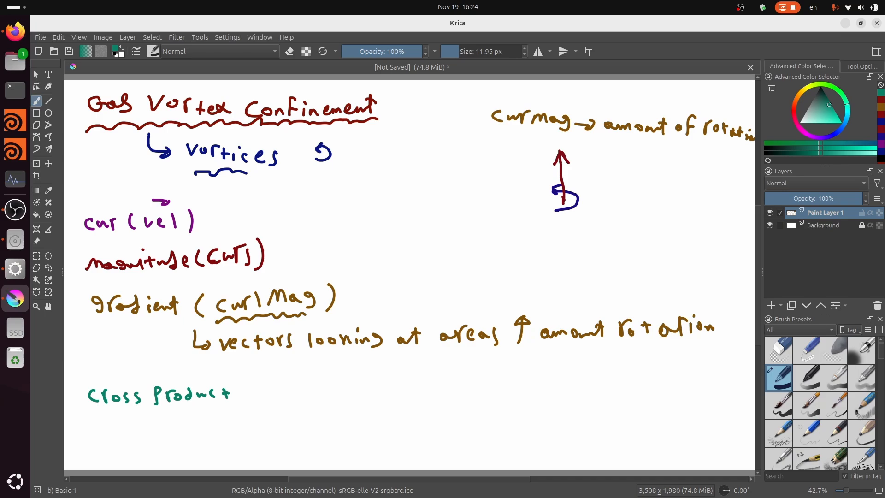
- Draw a purple and a green vector diverging downward from a common origin, labelling the green one a and the purple one b
{"action": "left_click", "coordinate": [802, 131]}
{"action": "left_click_drag", "start_coordinate": [446, 228], "coordinate": [489, 250]}
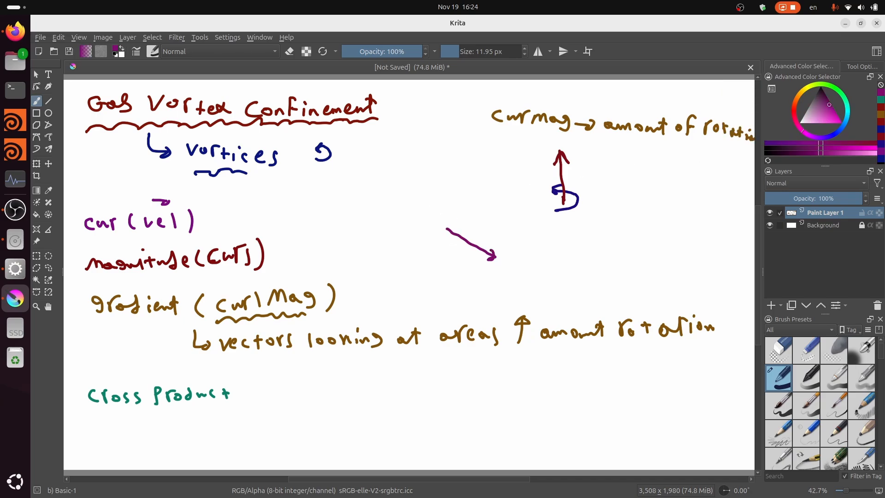
{"action": "left_click", "coordinate": [798, 91]}
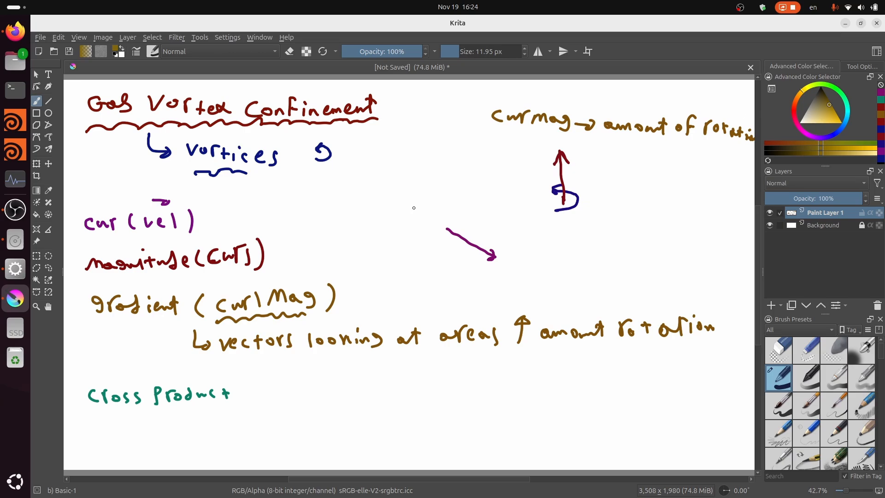
{"action": "left_click", "coordinate": [833, 86]}
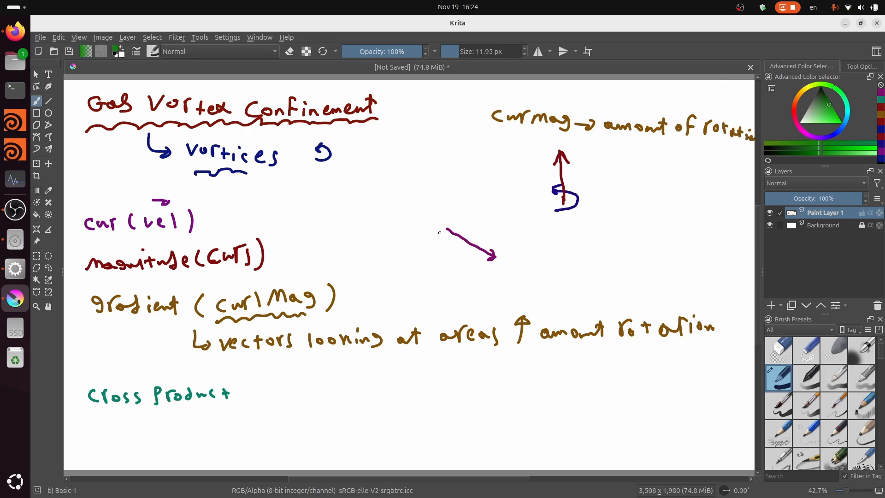
{"action": "mouse_move", "coordinate": [446, 229]}
{"action": "left_mouse_down"}
{"action": "mouse_move", "coordinate": [398, 258]}
{"action": "mouse_move", "coordinate": [406, 259]}
{"action": "mouse_move", "coordinate": [400, 279]}
{"action": "mouse_move", "coordinate": [411, 269]}
{"action": "left_mouse_up"}
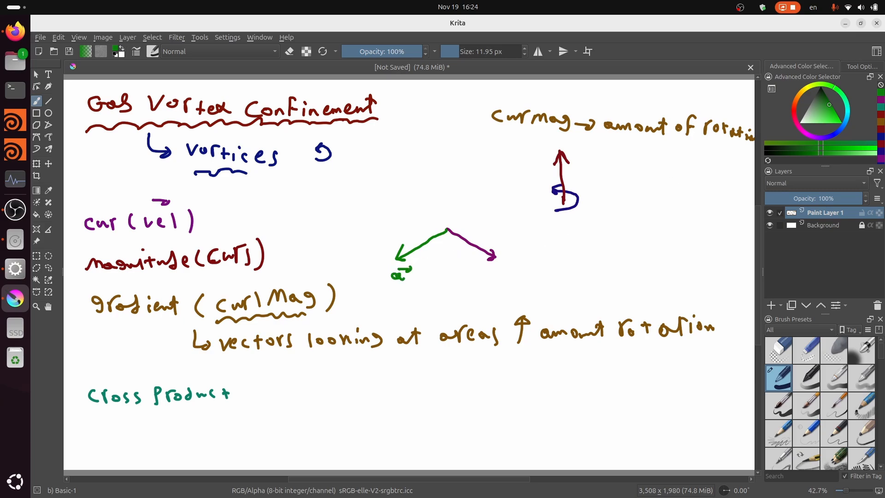
{"action": "left_click", "coordinate": [806, 133]}
{"action": "mouse_move", "coordinate": [489, 272]}
{"action": "left_mouse_down"}
{"action": "mouse_move", "coordinate": [492, 283]}
{"action": "mouse_move", "coordinate": [504, 272]}
{"action": "left_mouse_up"}
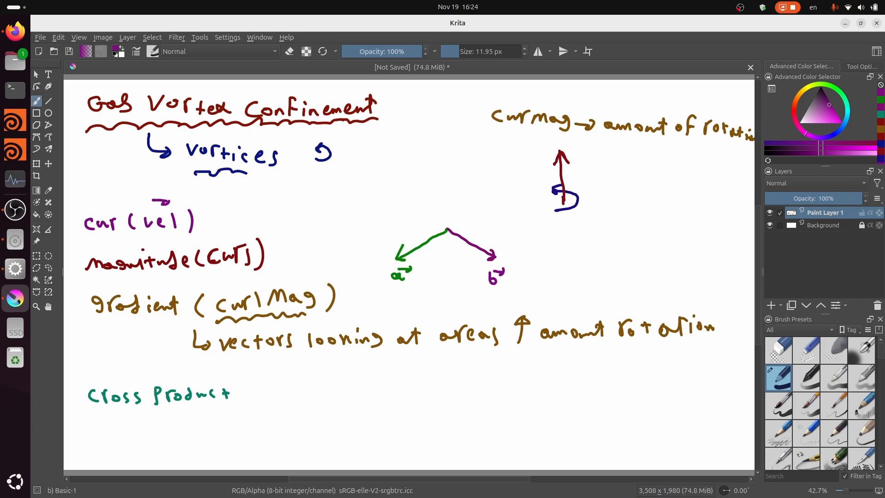
{"action": "left_click", "coordinate": [843, 96]}
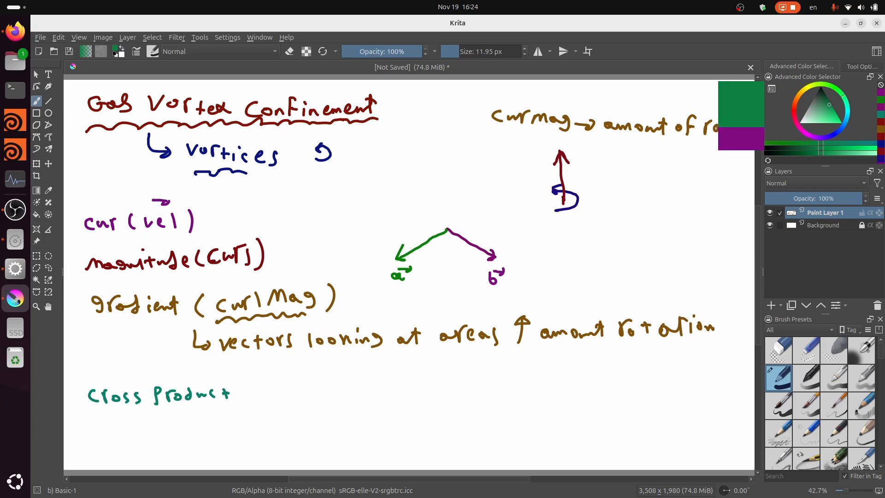
{"action": "left_click", "coordinate": [793, 122]}
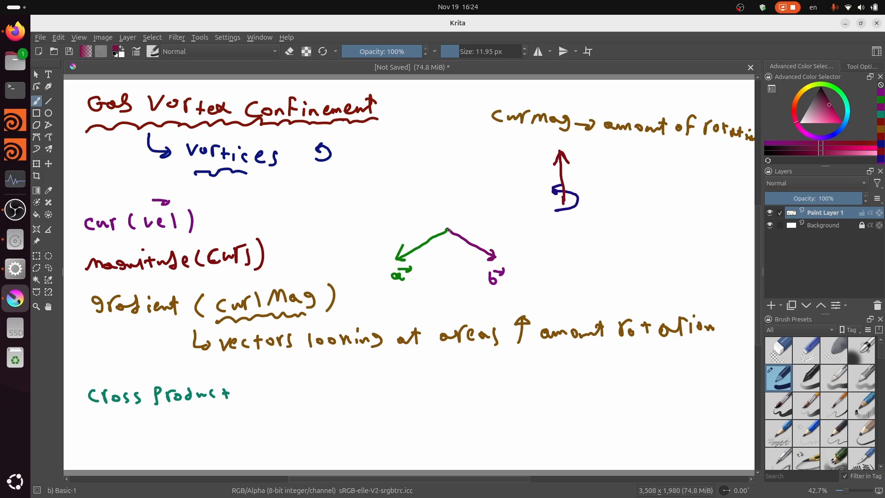
{"action": "left_click_drag", "start_coordinate": [446, 229], "coordinate": [438, 176]}
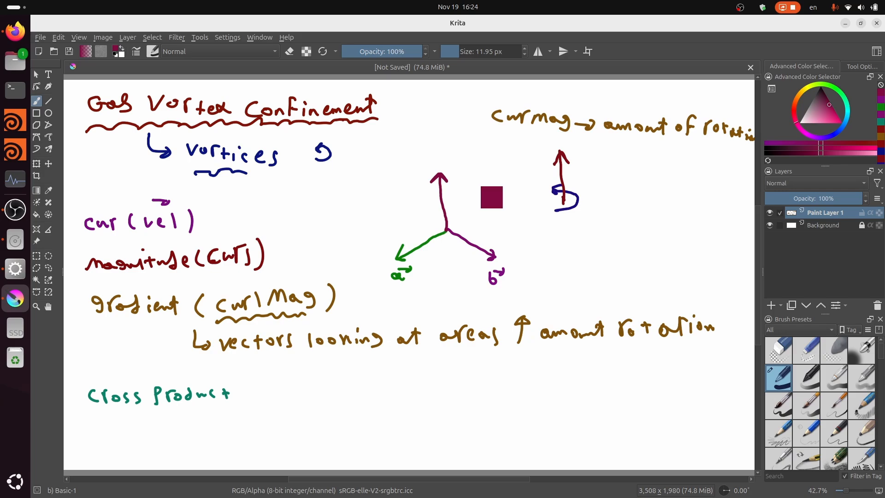
{"action": "key", "text": "ctrl+z"}
- Draw a violet vector pointing up from the common origin of a and b and label it a × b
{"action": "left_click", "coordinate": [815, 137]}
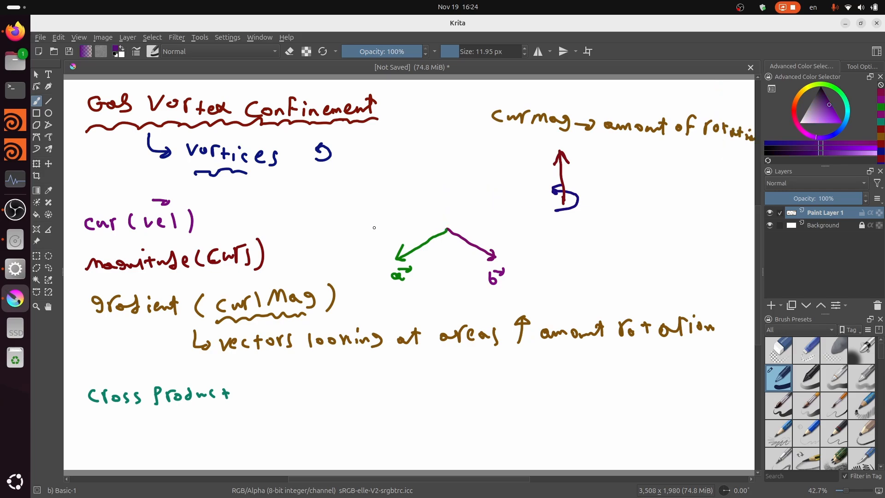
{"action": "mouse_move", "coordinate": [450, 228]}
{"action": "left_mouse_down"}
{"action": "mouse_move", "coordinate": [433, 159]}
{"action": "mouse_move", "coordinate": [445, 149]}
{"action": "mouse_move", "coordinate": [461, 164]}
{"action": "left_mouse_up"}
{"action": "mouse_move", "coordinate": [460, 154]}
{"action": "left_mouse_down"}
{"action": "mouse_move", "coordinate": [453, 164]}
{"action": "mouse_move", "coordinate": [471, 160]}
{"action": "mouse_move", "coordinate": [478, 139]}
{"action": "left_mouse_up"}
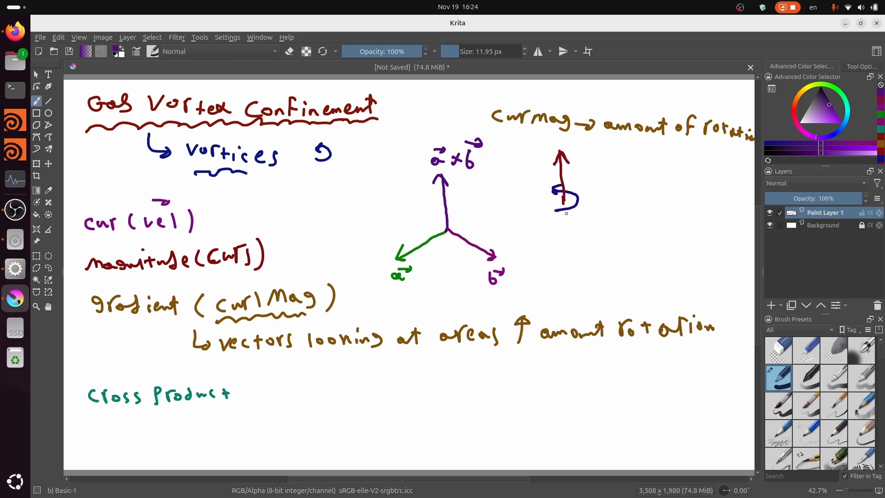
- Sketch a few violet strokes beside the a × b vector, and undo them together with that vector and its label
{"action": "mouse_move", "coordinate": [481, 189]}
{"action": "left_mouse_down"}
{"action": "mouse_move", "coordinate": [489, 203]}
{"action": "mouse_move", "coordinate": [495, 183]}
{"action": "left_mouse_up"}
{"action": "mouse_move", "coordinate": [497, 193]}
{"action": "left_mouse_down"}
{"action": "mouse_move", "coordinate": [504, 200]}
{"action": "mouse_move", "coordinate": [497, 201]}
{"action": "left_mouse_up"}
{"action": "mouse_move", "coordinate": [509, 196]}
{"action": "left_mouse_down"}
{"action": "mouse_move", "coordinate": [517, 202]}
{"action": "mouse_move", "coordinate": [520, 187]}
{"action": "left_mouse_up"}
{"action": "left_click_drag", "start_coordinate": [519, 187], "coordinate": [514, 184]}
{"action": "key", "text": "ctrl+z"}
{"action": "key", "text": "ctrl+z"}
{"action": "key", "text": "ctrl+z"}
{"action": "key", "text": "ctrl+z"}
{"action": "key", "text": "ctrl+z"}
{"action": "key", "text": "ctrl+z"}
{"action": "key", "text": "ctrl+z"}
{"action": "key", "text": "ctrl+z"}
{"action": "key", "text": "ctrl+z"}
{"action": "key", "text": "ctrl+z"}
{"action": "key", "text": "ctrl+z"}
{"action": "key", "text": "ctrl+z"}
{"action": "key", "text": "ctrl+z"}
{"action": "key", "text": "ctrl+z"}
{"action": "key", "text": "ctrl+z"}
{"action": "key", "text": "ctrl+z"}
{"action": "key", "text": "ctrl+z"}
{"action": "key", "text": "ctrl+z"}
{"action": "key", "text": "ctrl+z"}
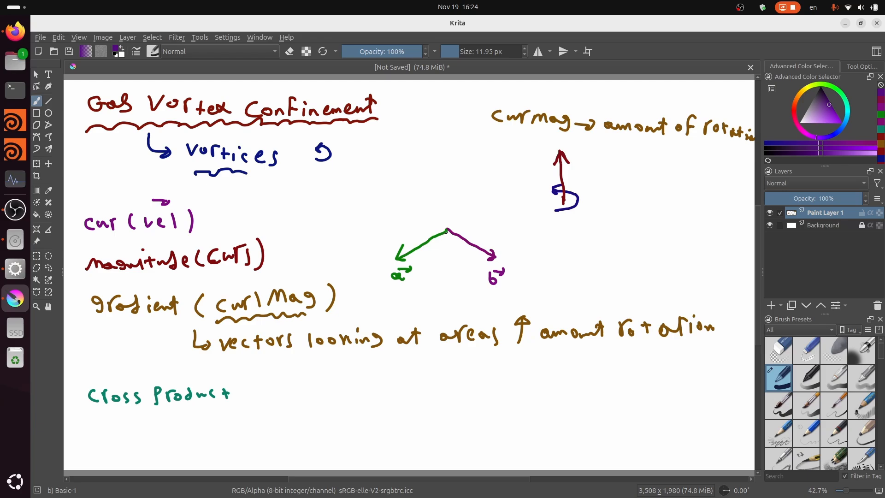
- Draw a violet vector pointing down from the common origin of a and b and label it b × a
{"action": "left_click_drag", "start_coordinate": [446, 228], "coordinate": [450, 268]}
{"action": "key", "text": "ctrl+z"}
{"action": "left_click_drag", "start_coordinate": [447, 229], "coordinate": [450, 286]}
{"action": "mouse_move", "coordinate": [444, 277]}
{"action": "left_mouse_down"}
{"action": "mouse_move", "coordinate": [434, 308]}
{"action": "mouse_move", "coordinate": [444, 290]}
{"action": "mouse_move", "coordinate": [446, 308]}
{"action": "left_mouse_up"}
{"action": "mouse_move", "coordinate": [446, 300]}
{"action": "left_mouse_down"}
{"action": "mouse_move", "coordinate": [470, 306]}
{"action": "mouse_move", "coordinate": [472, 291]}
{"action": "left_mouse_up"}
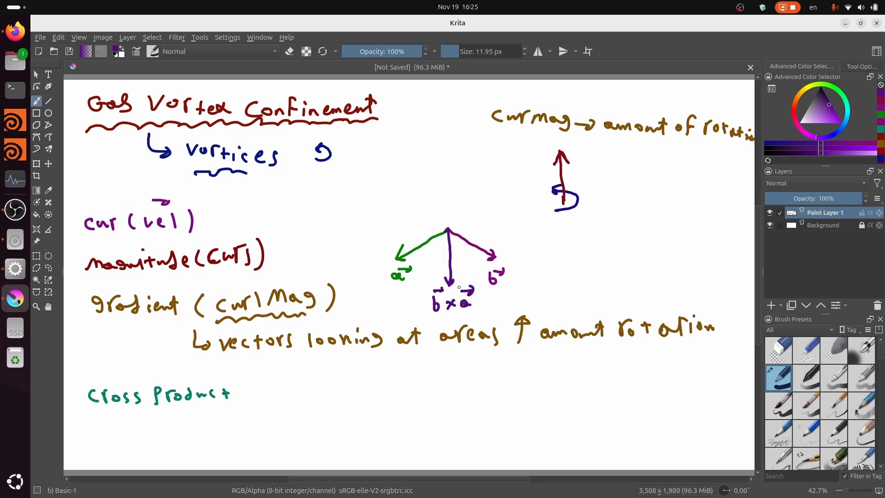
{"action": "key", "text": "ctrl"}
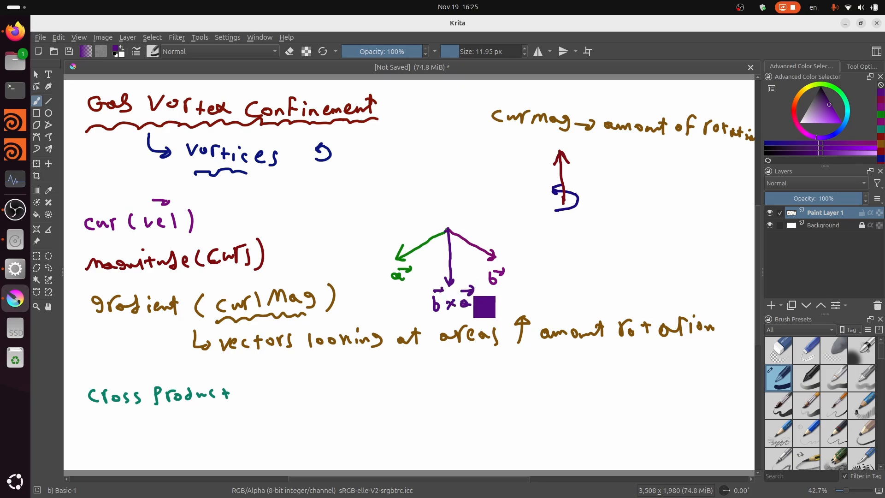
- Undo the downward b × a vector together with its label
{"action": "key", "text": "ctrl+z"}
{"action": "key", "text": "ctrl+z"}
{"action": "key", "text": "ctrl+z"}
{"action": "key", "text": "ctrl+z"}
{"action": "key", "text": "ctrl+z"}
{"action": "key", "text": "ctrl+z"}
{"action": "key", "text": "ctrl+z"}
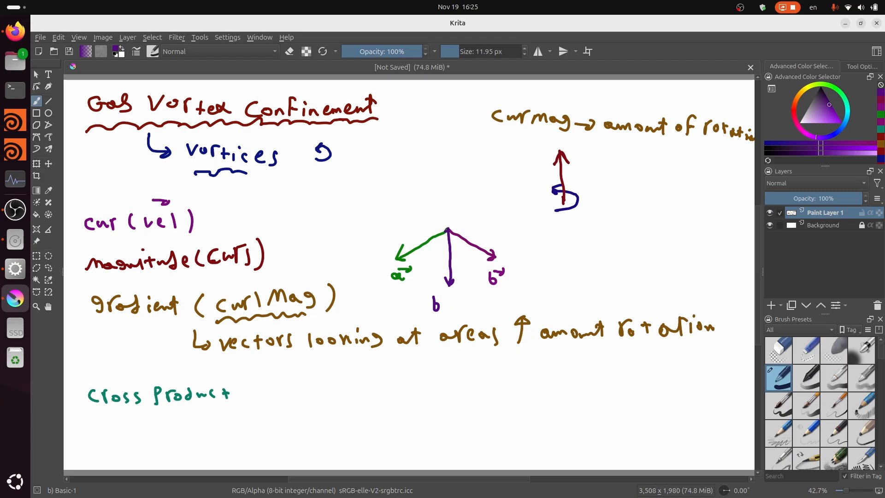
{"action": "key", "text": "ctrl+z"}
{"action": "key", "text": "ctrl+z"}
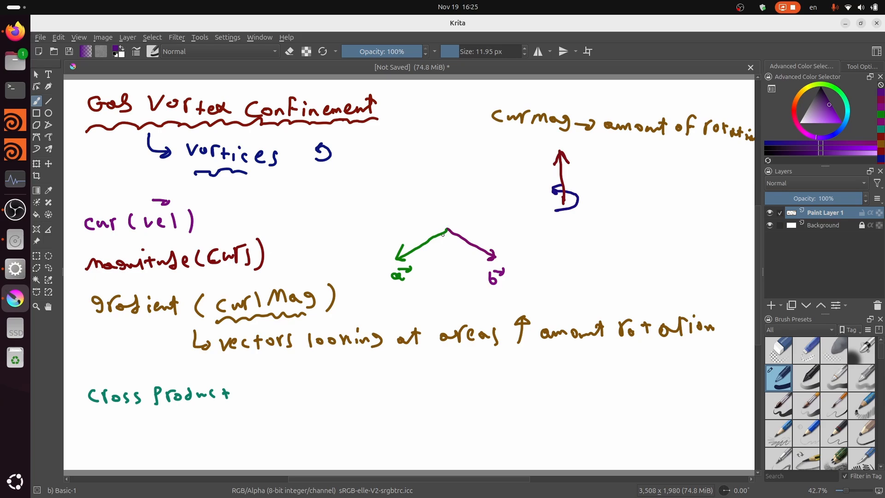
- Draw a violet vector pointing up from the common origin of a and b and label it a × b
{"action": "mouse_move", "coordinate": [447, 228]}
{"action": "left_mouse_down"}
{"action": "mouse_move", "coordinate": [440, 159]}
{"action": "mouse_move", "coordinate": [450, 148]}
{"action": "mouse_move", "coordinate": [461, 163]}
{"action": "left_mouse_up"}
{"action": "mouse_move", "coordinate": [461, 155]}
{"action": "left_mouse_down"}
{"action": "mouse_move", "coordinate": [455, 165]}
{"action": "mouse_move", "coordinate": [471, 165]}
{"action": "left_mouse_up"}
{"action": "left_click_drag", "start_coordinate": [469, 148], "coordinate": [480, 151]}
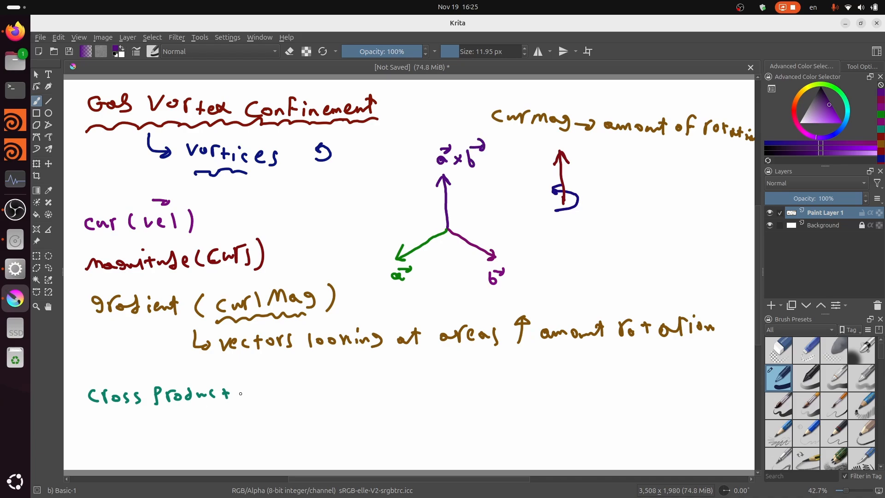
- Extend the "cross product" note in teal with "(gradient(curlmag × curl)", undoing the misdrawn cross sign along the way
{"action": "left_click", "coordinate": [846, 106]}
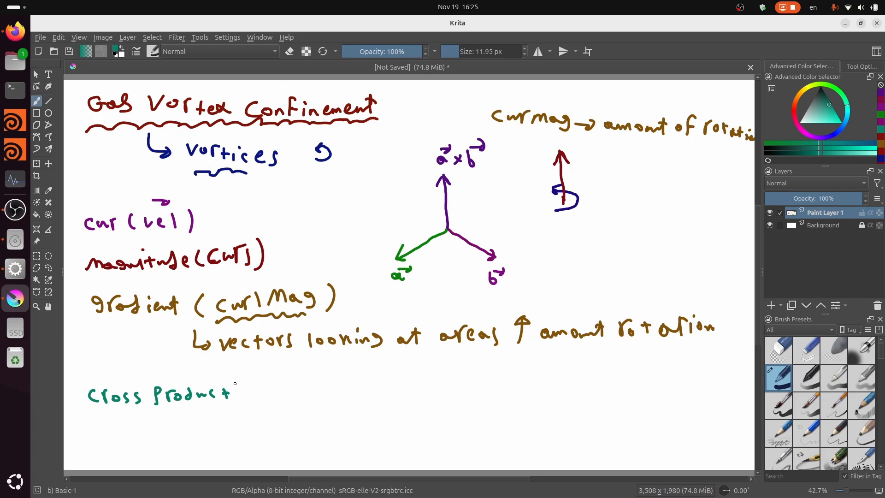
{"action": "mouse_move", "coordinate": [242, 375]}
{"action": "left_mouse_down"}
{"action": "mouse_move", "coordinate": [241, 394]}
{"action": "mouse_move", "coordinate": [262, 391]}
{"action": "left_mouse_up"}
{"action": "left_click_drag", "start_coordinate": [271, 381], "coordinate": [280, 380]}
{"action": "mouse_move", "coordinate": [287, 384]}
{"action": "left_mouse_down"}
{"action": "mouse_move", "coordinate": [319, 387]}
{"action": "mouse_move", "coordinate": [332, 374]}
{"action": "mouse_move", "coordinate": [342, 388]}
{"action": "mouse_move", "coordinate": [373, 382]}
{"action": "left_mouse_up"}
{"action": "mouse_move", "coordinate": [374, 383]}
{"action": "left_mouse_down"}
{"action": "mouse_move", "coordinate": [381, 368]}
{"action": "mouse_move", "coordinate": [434, 389]}
{"action": "mouse_move", "coordinate": [455, 374]}
{"action": "mouse_move", "coordinate": [450, 366]}
{"action": "left_mouse_up"}
{"action": "key", "text": "ctrl+z"}
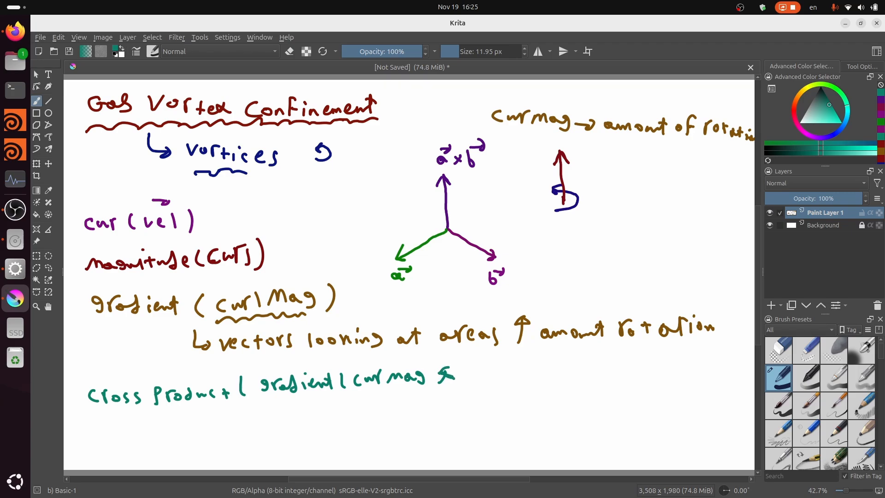
{"action": "key", "text": "ctrl+z"}
{"action": "mouse_move", "coordinate": [488, 368]}
{"action": "left_mouse_down"}
{"action": "mouse_move", "coordinate": [481, 377]}
{"action": "mouse_move", "coordinate": [520, 364]}
{"action": "left_mouse_up"}
{"action": "left_click_drag", "start_coordinate": [524, 365], "coordinate": [525, 381]}
{"action": "left_click_drag", "start_coordinate": [544, 362], "coordinate": [535, 392]}
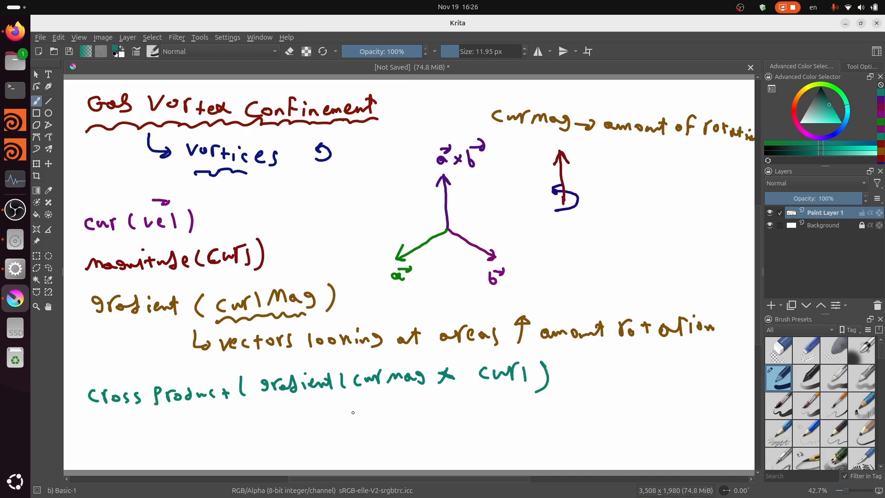
- Below the cross product line, add teal arrows leading to the notes "new cross" and "Add to vel"
{"action": "left_click_drag", "start_coordinate": [325, 403], "coordinate": [341, 431]}
{"action": "left_click_drag", "start_coordinate": [361, 422], "coordinate": [396, 428]}
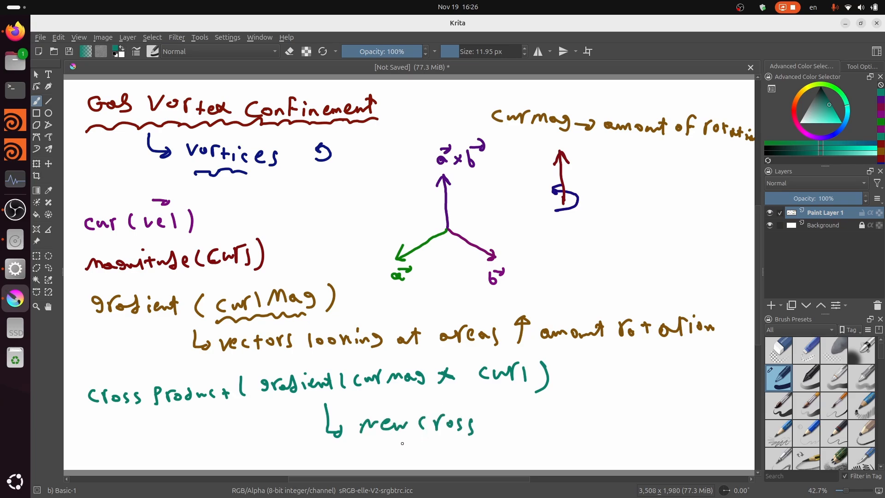
{"action": "mouse_move", "coordinate": [403, 434]}
{"action": "left_mouse_down"}
{"action": "mouse_move", "coordinate": [404, 458]}
{"action": "mouse_move", "coordinate": [463, 457]}
{"action": "left_mouse_up"}
{"action": "left_click_drag", "start_coordinate": [477, 453], "coordinate": [481, 458]}
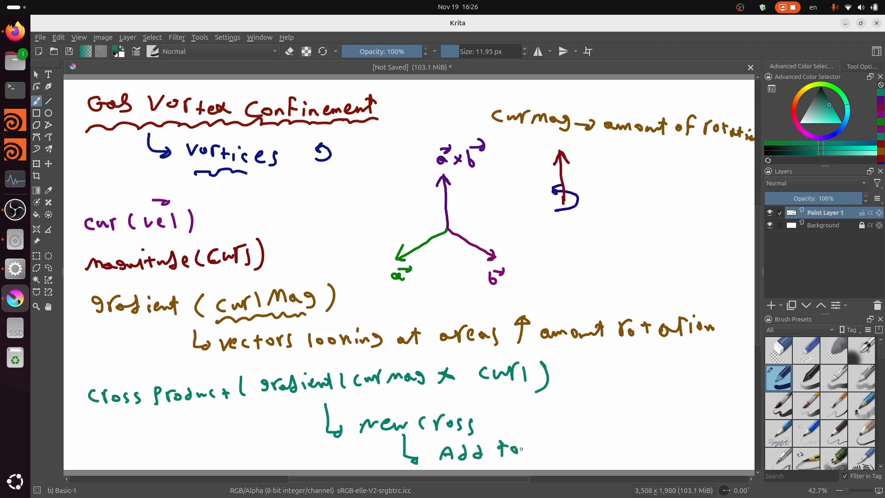
{"action": "left_click_drag", "start_coordinate": [536, 443], "coordinate": [566, 444]}
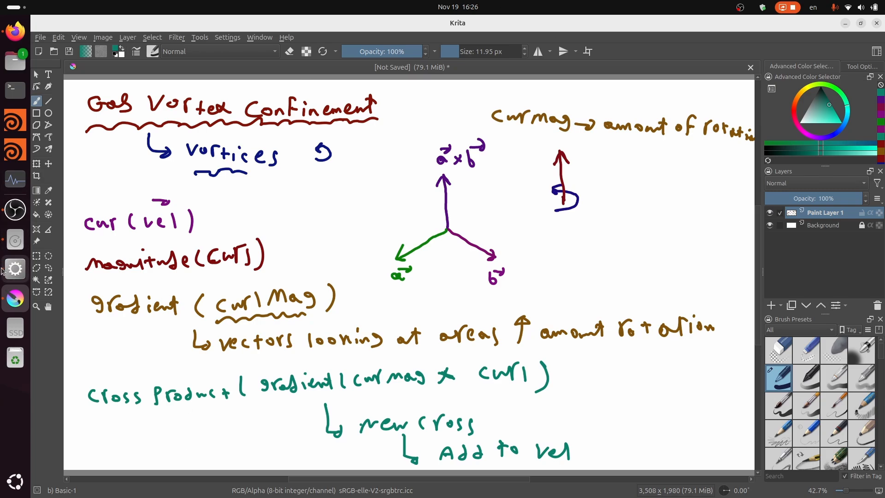
- Switch to Houdini and save the gas vortex confinement scene
{"action": "left_click", "coordinate": [15, 269]}
{"action": "scroll", "coordinate": [790, 353], "scroll_direction": "down", "scroll_amount": 3}
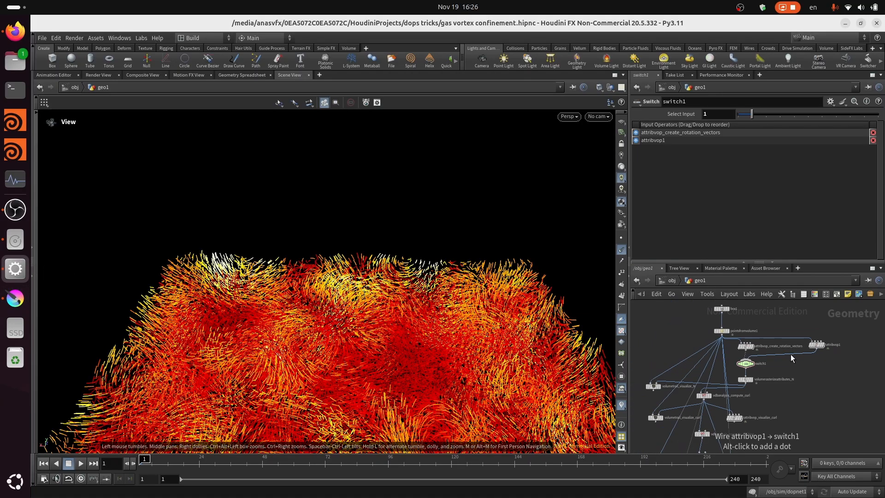
{"action": "key", "text": "ctrl+s"}
- Display the pointsfromvolume1 node and examine its scattered points from a higher angle
{"action": "middle_click_drag", "start_coordinate": [773, 360], "coordinate": [802, 400]}
{"action": "scroll", "coordinate": [742, 373], "scroll_direction": "up", "scroll_amount": 5}
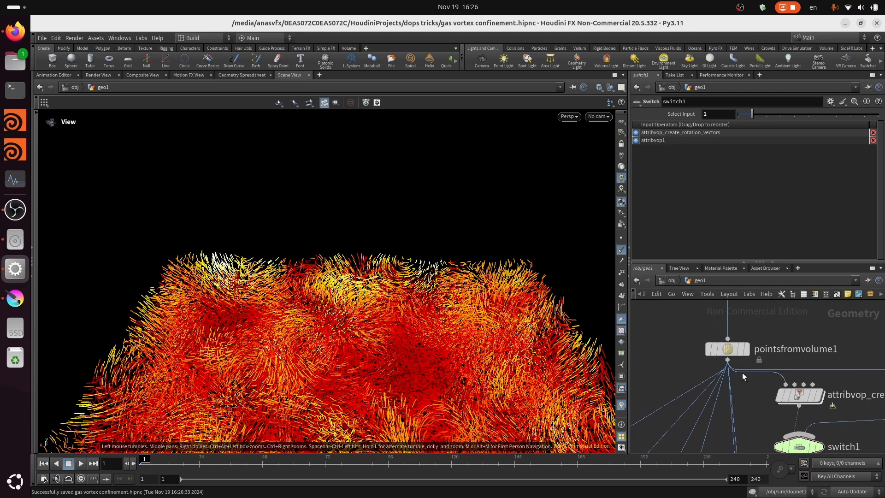
{"action": "left_click", "coordinate": [747, 348]}
{"action": "scroll", "coordinate": [746, 365], "scroll_direction": "down", "scroll_amount": 3}
{"action": "scroll", "coordinate": [737, 341], "scroll_direction": "up", "scroll_amount": 4}
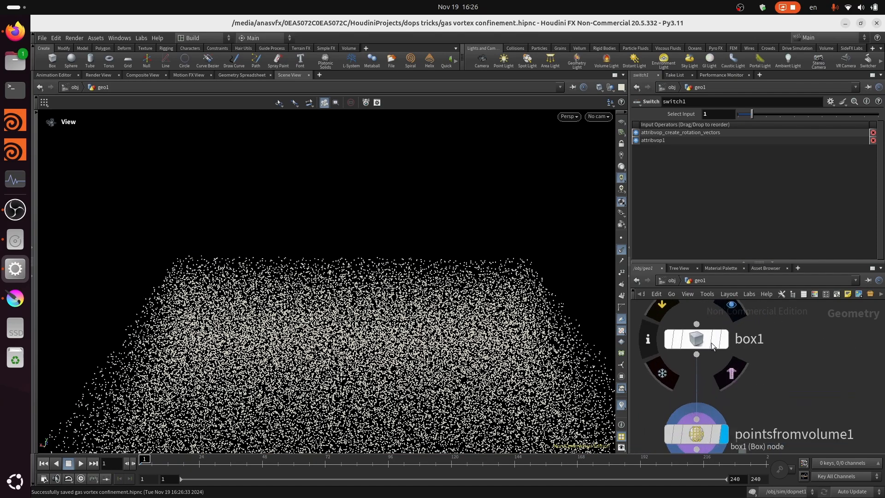
{"action": "middle_click_drag", "start_coordinate": [379, 361], "coordinate": [312, 247]}
{"action": "left_click_drag", "start_coordinate": [312, 254], "coordinate": [336, 249]}
{"action": "scroll", "coordinate": [749, 365], "scroll_direction": "down", "scroll_amount": 4}
{"action": "scroll", "coordinate": [761, 422], "scroll_direction": "up", "scroll_amount": 2}
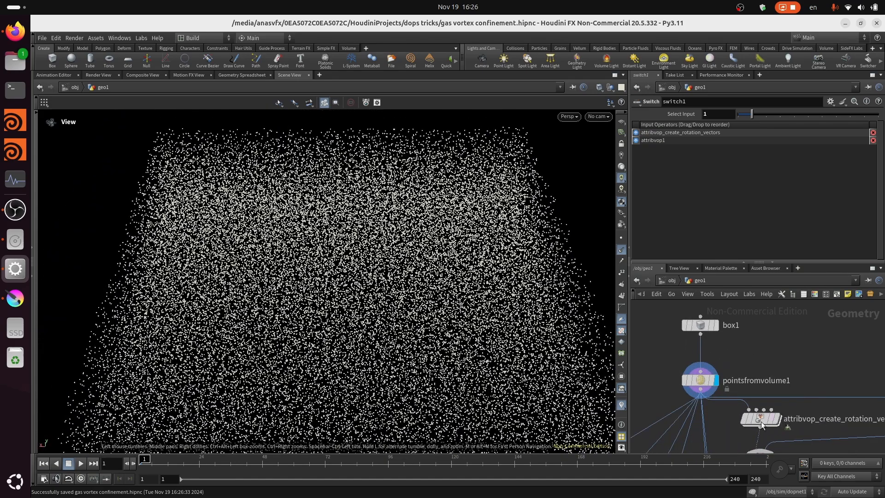
{"action": "scroll", "coordinate": [735, 334], "scroll_direction": "down", "scroll_amount": 5}
{"action": "scroll", "coordinate": [782, 346], "scroll_direction": "up", "scroll_amount": 5}
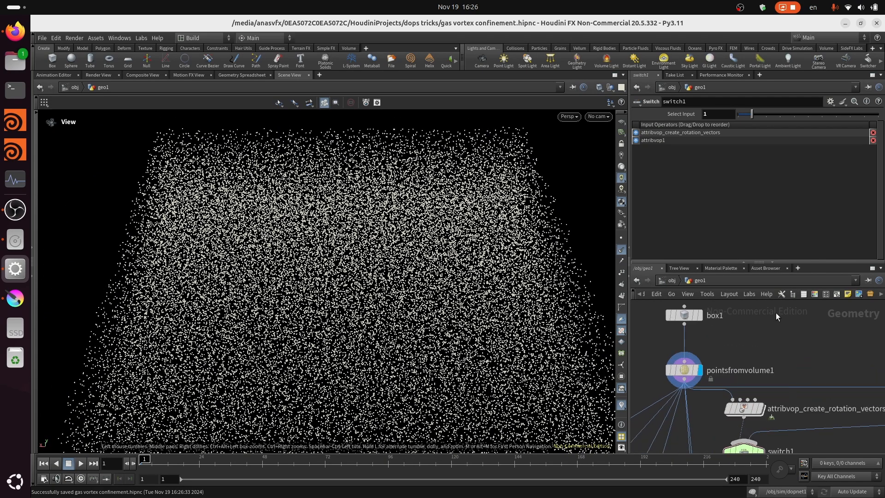
{"action": "scroll", "coordinate": [755, 368], "scroll_direction": "up", "scroll_amount": 4}
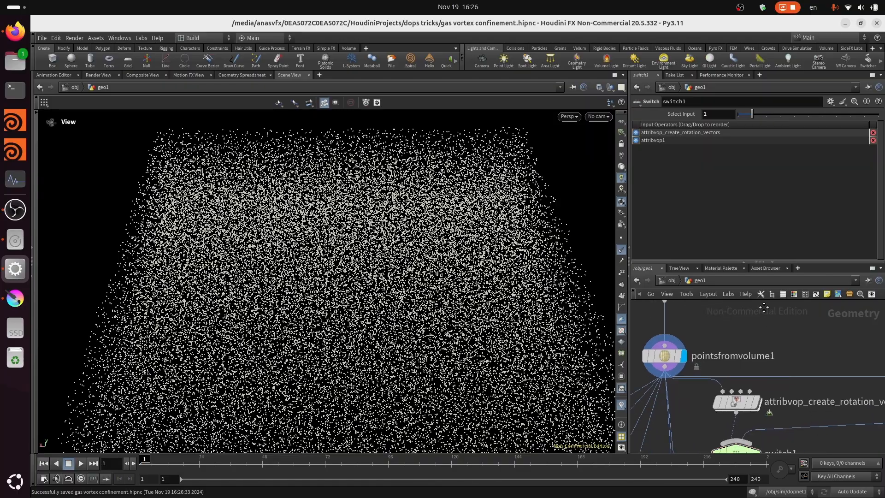
- Display the attribvop_create_rotation_vectors node and examine its swirling normals up close
{"action": "left_click", "coordinate": [748, 389]}
{"action": "left_click", "coordinate": [738, 385]}
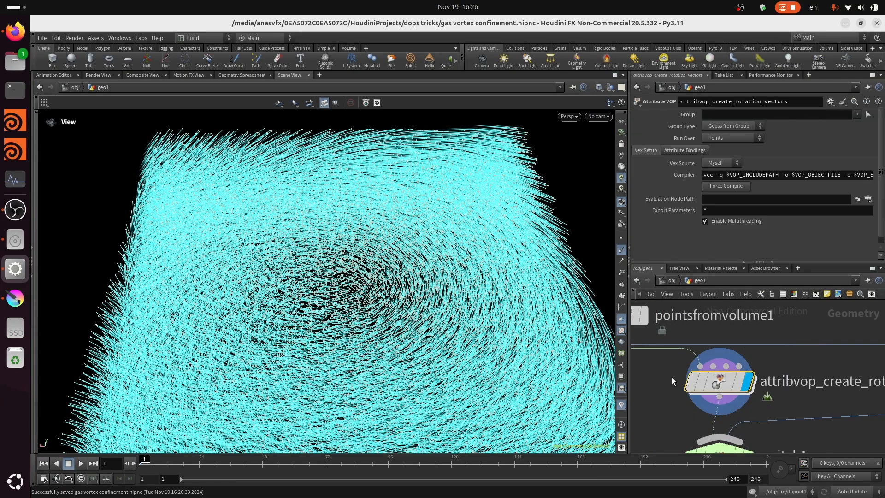
{"action": "left_click_drag", "start_coordinate": [364, 300], "coordinate": [388, 349]}
{"action": "scroll", "coordinate": [388, 348], "scroll_direction": "up", "scroll_amount": 6}
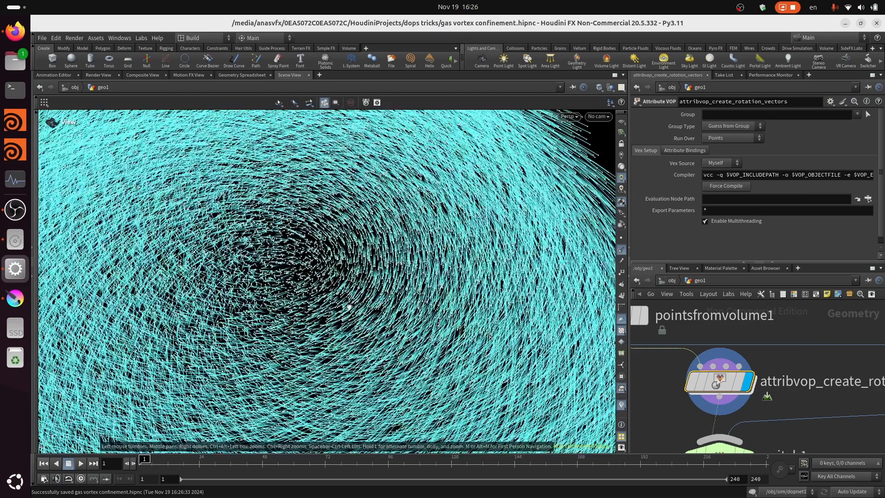
{"action": "scroll", "coordinate": [673, 325], "scroll_direction": "down", "scroll_amount": 3}
{"action": "scroll", "coordinate": [677, 317], "scroll_direction": "up", "scroll_amount": 2}
- Display box1 framed in the view, followed by the points scattered inside it by pointsfromvolume1
{"action": "left_click", "coordinate": [683, 312]}
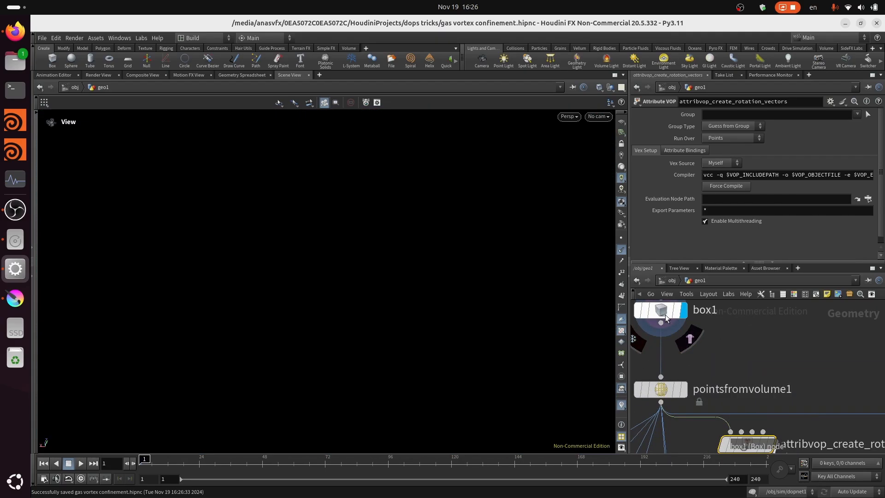
{"action": "key", "text": "g"}
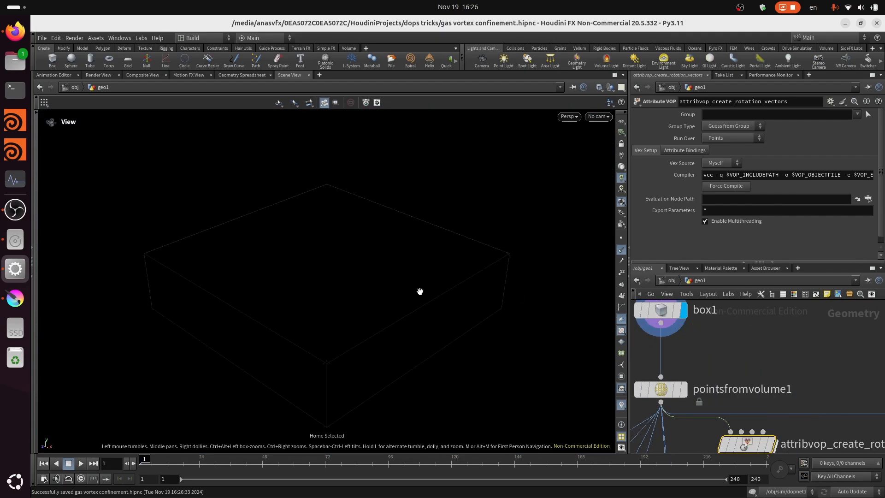
{"action": "left_click", "coordinate": [684, 393]}
{"action": "scroll", "coordinate": [759, 359], "scroll_direction": "up", "scroll_amount": 3}
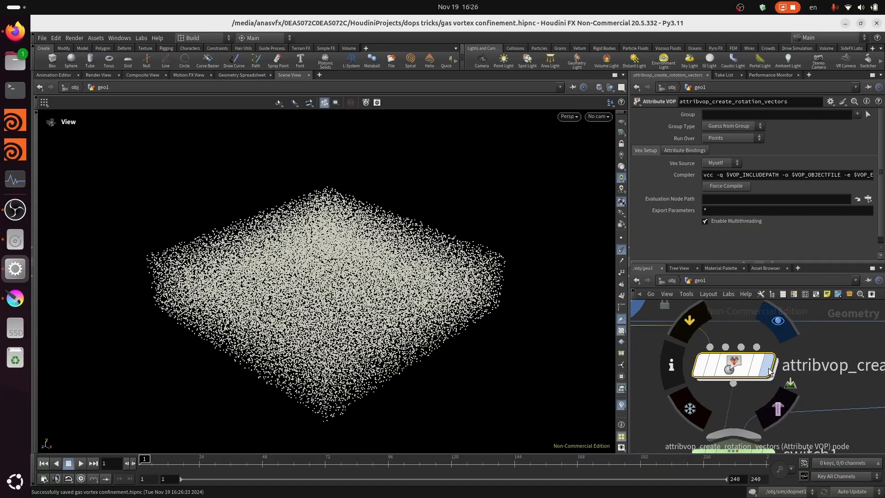
- Display attribvop_create_rotation_vectors again and inspect the rotation vectors from above
{"action": "left_click", "coordinate": [762, 371]}
{"action": "left_click_drag", "start_coordinate": [330, 265], "coordinate": [364, 334]}
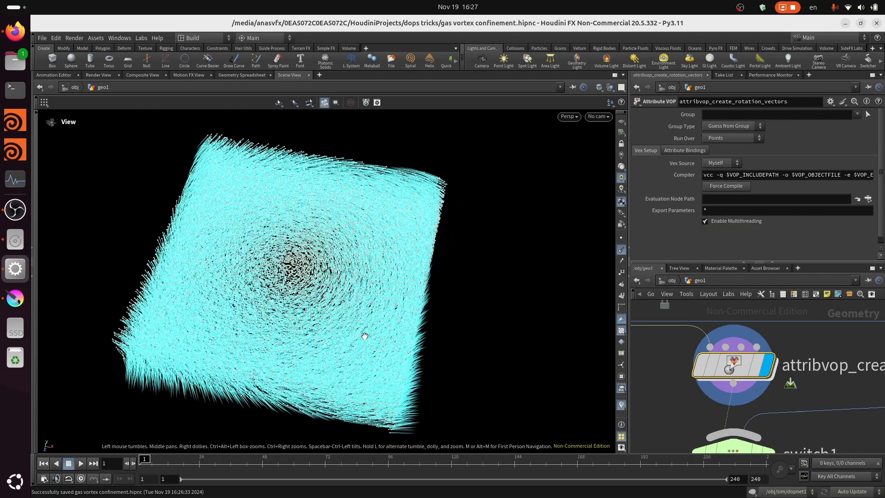
{"action": "right_click_drag", "start_coordinate": [364, 334], "coordinate": [316, 356]}
{"action": "left_click_drag", "start_coordinate": [316, 357], "coordinate": [382, 291]}
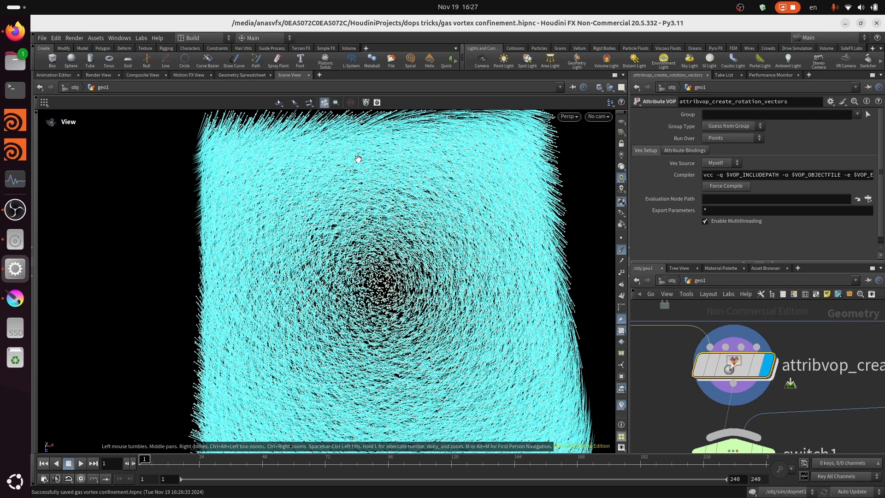
{"action": "scroll", "coordinate": [358, 158], "scroll_direction": "down", "scroll_amount": 5}
- Set the viewport's Scale Normal guide size to 0.05 and inspect the shorter vectors around the vortex centre
{"action": "key", "text": "d"}
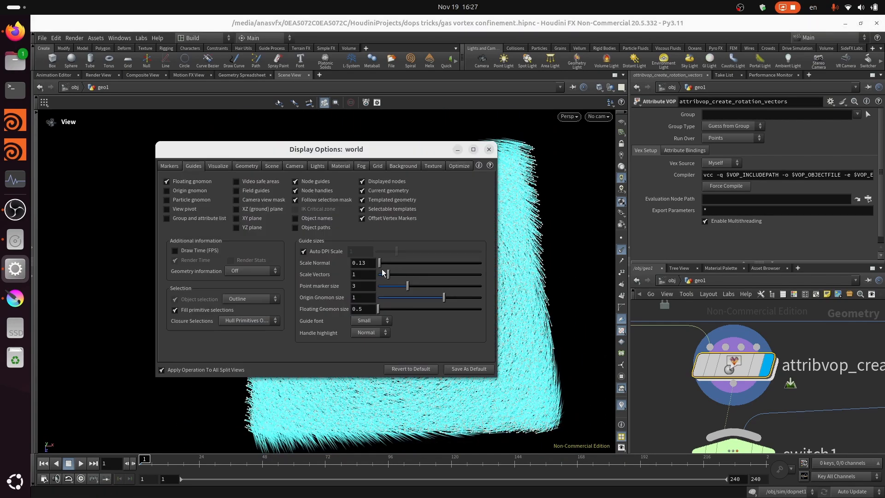
{"action": "left_click_drag", "start_coordinate": [380, 261], "coordinate": [377, 262]}
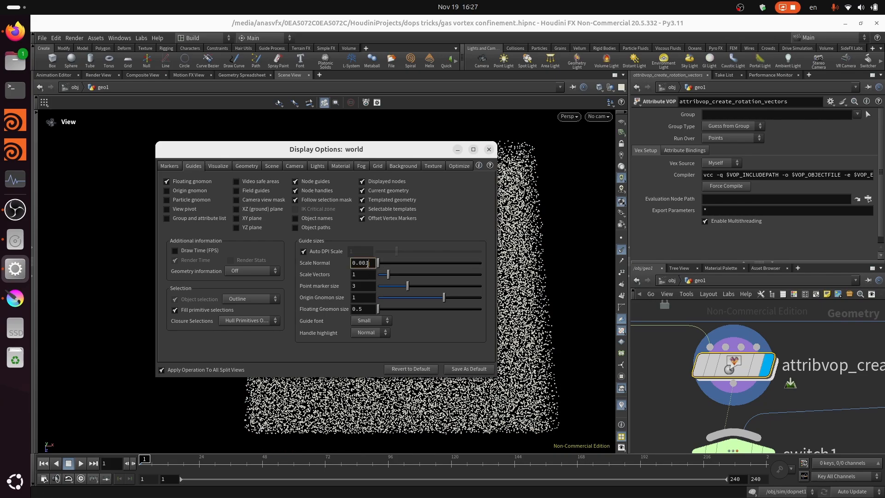
{"action": "left_click", "coordinate": [367, 263]}
{"action": "type", "text": "0.05"}
{"action": "key", "text": "Return"}
{"action": "left_click_drag", "start_coordinate": [419, 147], "coordinate": [256, 117]}
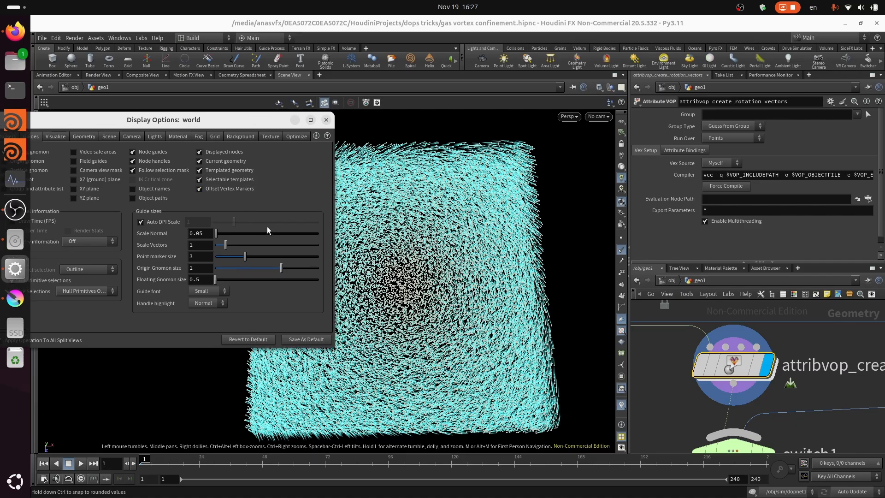
{"action": "scroll", "coordinate": [473, 313], "scroll_direction": "up", "scroll_amount": 8}
{"action": "scroll", "coordinate": [683, 376], "scroll_direction": "down", "scroll_amount": 5}
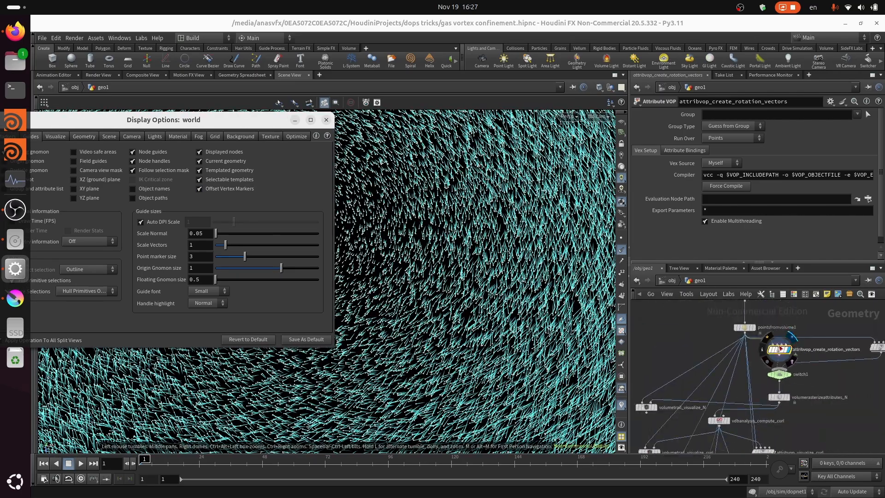
{"action": "scroll", "coordinate": [507, 318], "scroll_direction": "down", "scroll_amount": 8}
{"action": "scroll", "coordinate": [516, 334], "scroll_direction": "up", "scroll_amount": 3}
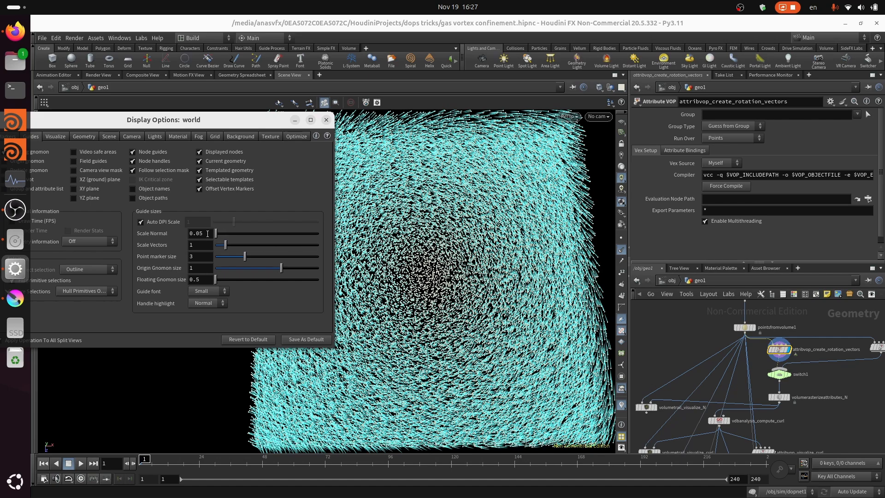
- Increase the Scale Normal guide size to lengthen the displayed vectors and close the display options
{"action": "double_click", "coordinate": [199, 233]}
{"action": "key", "text": "BackSpace"}
{"action": "left_click", "coordinate": [326, 120]}
- Set Select Input of switch1 to 0 so that it passes on the rotation vectors
{"action": "scroll", "coordinate": [783, 376], "scroll_direction": "up", "scroll_amount": 3}
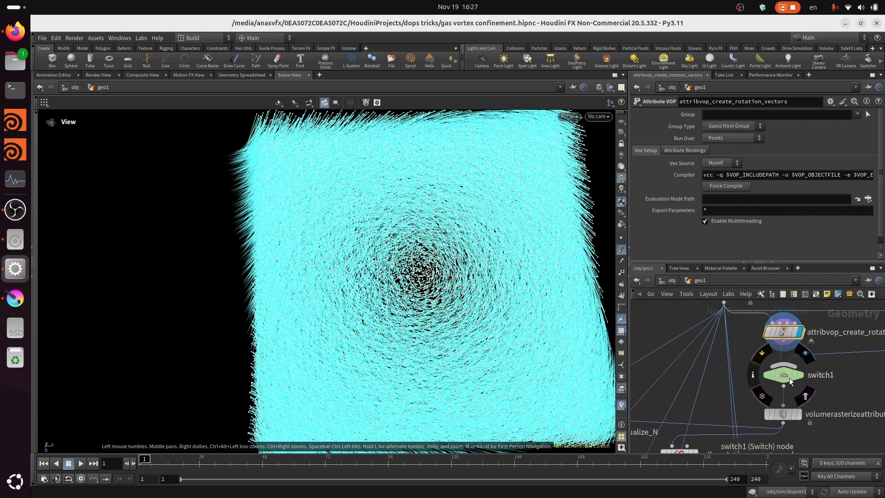
{"action": "left_click", "coordinate": [787, 379]}
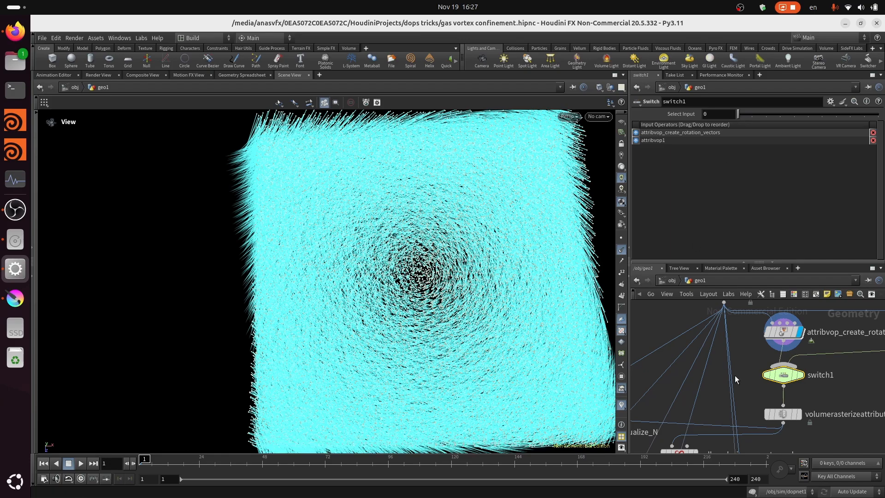
- Display the volumetrail_visualize_N node and examine the coloured trails around the vortex centre
{"action": "scroll", "coordinate": [737, 360], "scroll_direction": "down", "scroll_amount": 3}
{"action": "scroll", "coordinate": [671, 383], "scroll_direction": "up", "scroll_amount": 3}
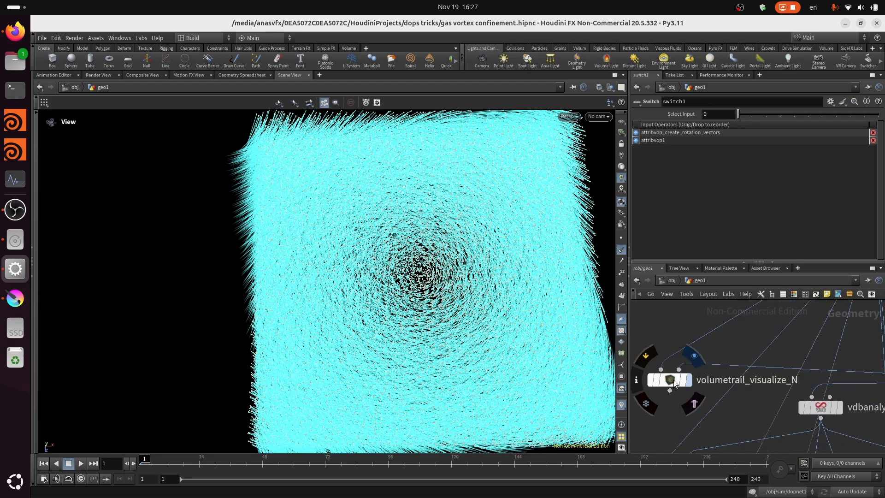
{"action": "left_click", "coordinate": [670, 384]}
{"action": "scroll", "coordinate": [467, 295], "scroll_direction": "up", "scroll_amount": 5}
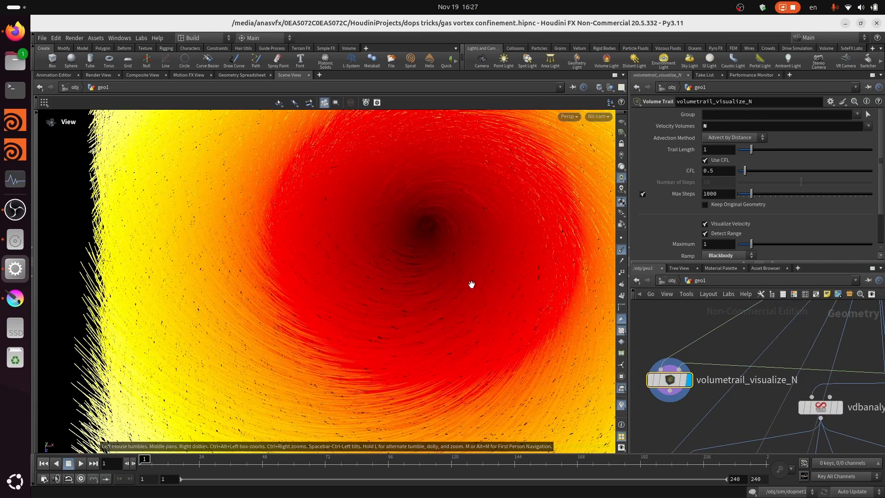
{"action": "scroll", "coordinate": [466, 305], "scroll_direction": "down", "scroll_amount": 2}
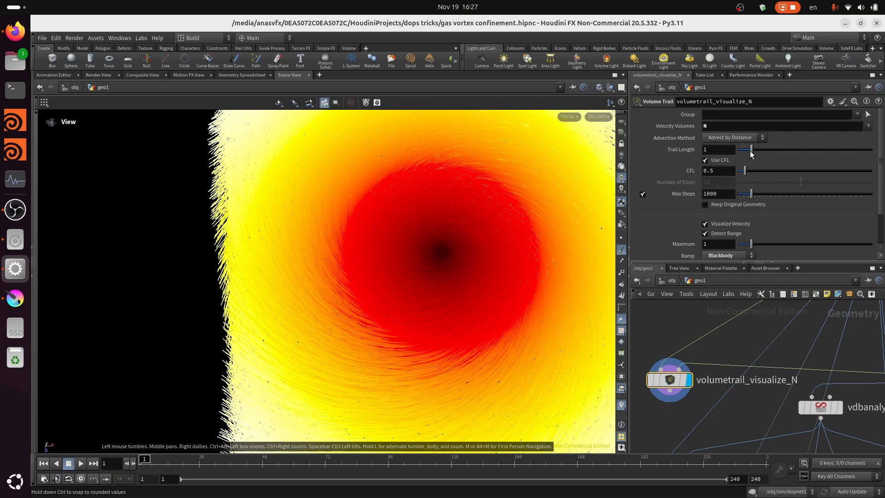
- Reduce the Trail Length of volumetrail_visualize_N to 0.24 and inspect the trails from several angles
{"action": "mouse_move", "coordinate": [750, 151]}
{"action": "left_mouse_down"}
{"action": "mouse_move", "coordinate": [736, 143]}
{"action": "mouse_move", "coordinate": [742, 148]}
{"action": "left_mouse_up"}
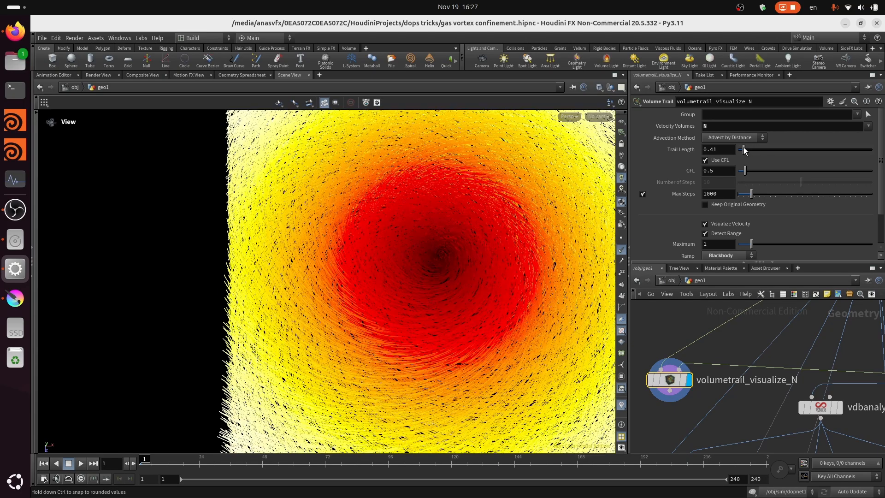
{"action": "left_click_drag", "start_coordinate": [448, 268], "coordinate": [423, 375]}
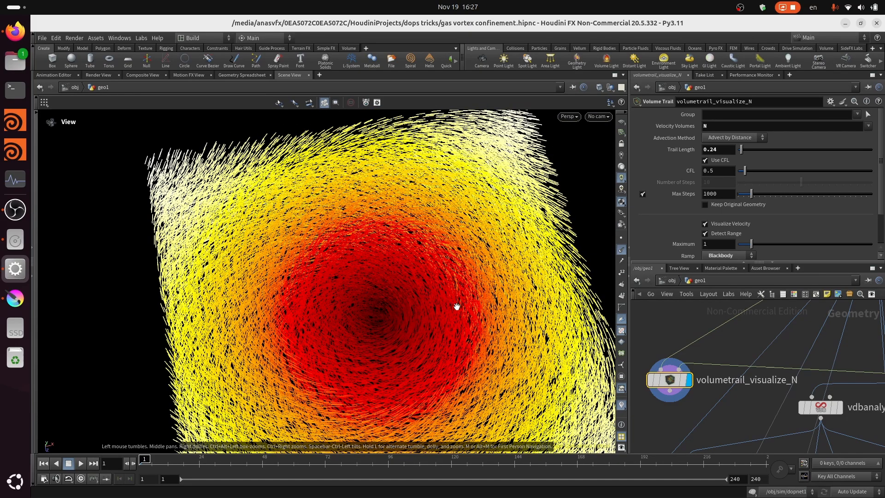
{"action": "left_click_drag", "start_coordinate": [456, 307], "coordinate": [399, 372]}
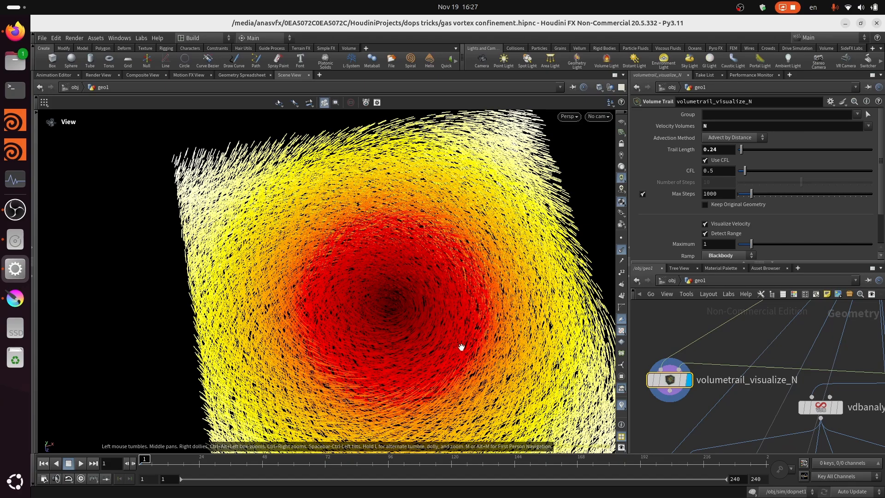
- Set the Trail Length of volumetrail_visualize_N to 0.15, reduce it further to 0.1, and inspect the shortened trails
{"action": "right_click_drag", "start_coordinate": [461, 347], "coordinate": [410, 359]}
{"action": "right_click_drag", "start_coordinate": [375, 391], "coordinate": [381, 381]}
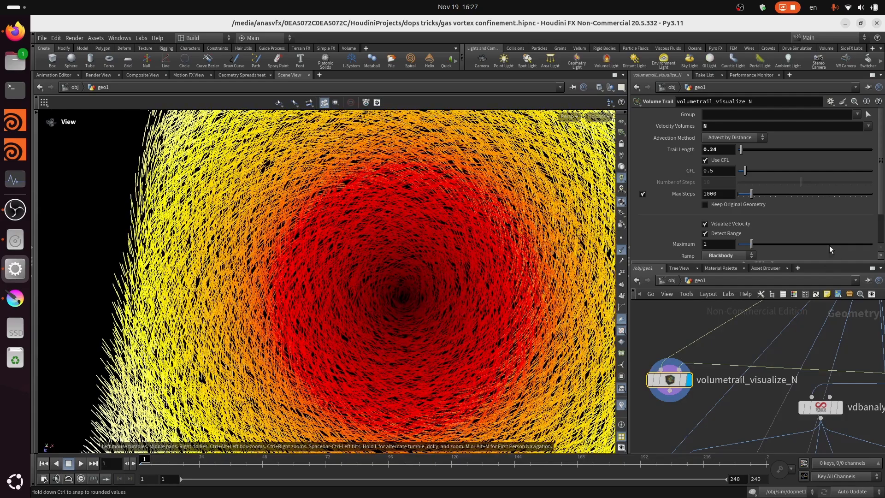
{"action": "left_click", "coordinate": [725, 153]}
{"action": "type", "text": "\\"}
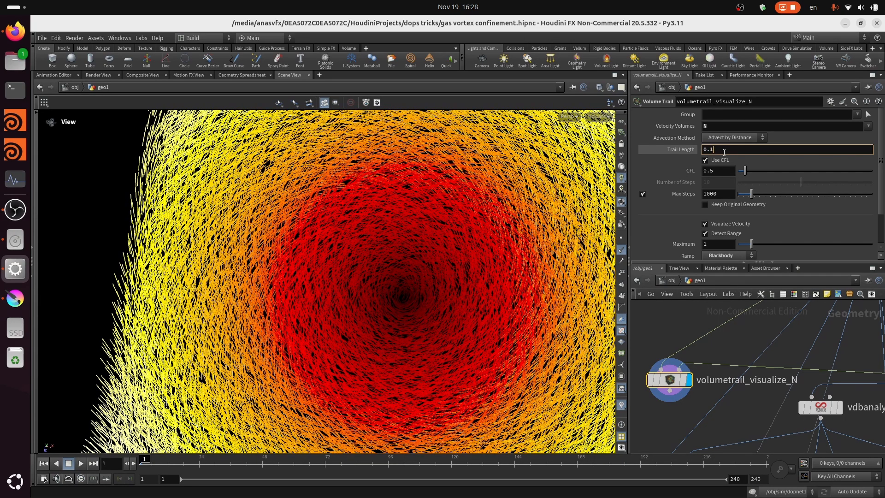
{"action": "type", "text": "5"}
{"action": "key", "text": "Return"}
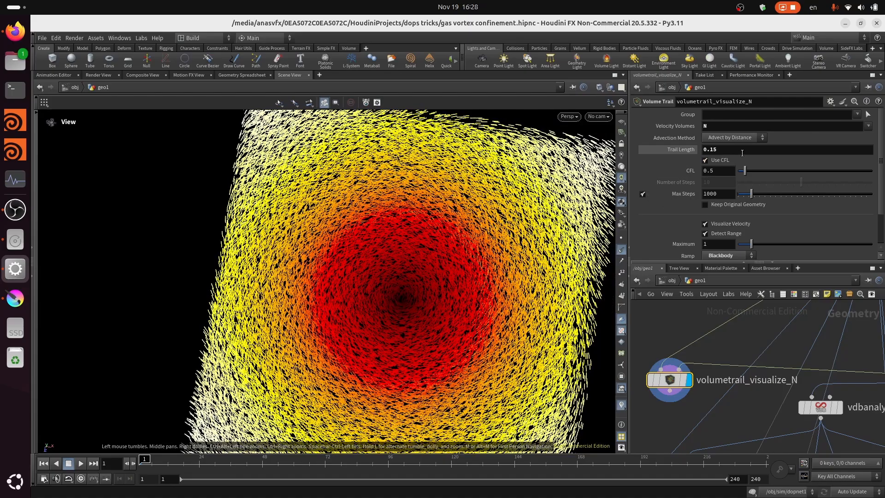
{"action": "left_click", "coordinate": [740, 154]}
{"action": "key", "text": "Return"}
{"action": "scroll", "coordinate": [382, 299], "scroll_direction": "up", "scroll_amount": 2}
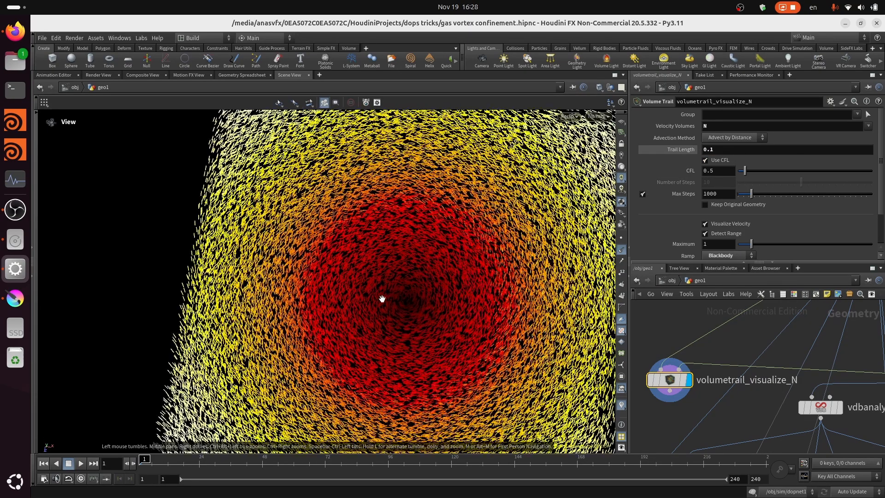
{"action": "left_click_drag", "start_coordinate": [416, 345], "coordinate": [434, 312]}
{"action": "scroll", "coordinate": [460, 304], "scroll_direction": "down", "scroll_amount": 2}
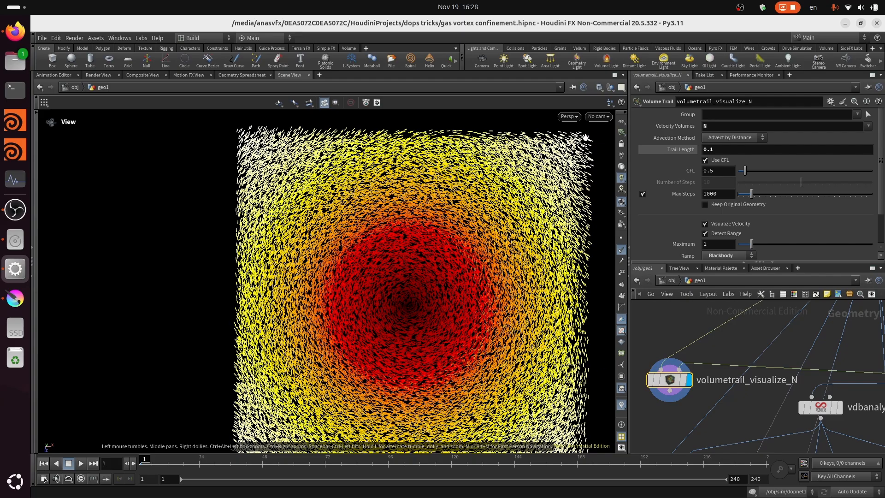
{"action": "left_click_drag", "start_coordinate": [407, 337], "coordinate": [421, 347]}
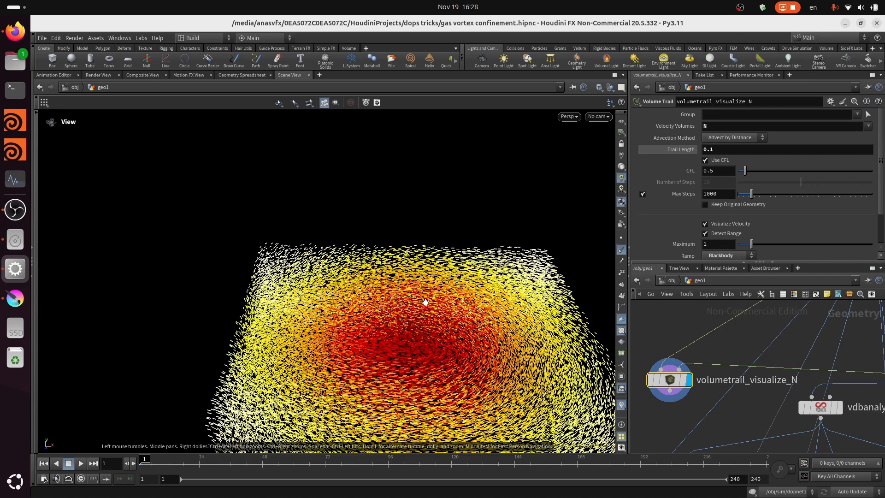
- Display the volumetrail_visualize_curl node and select it to show its parameters
{"action": "scroll", "coordinate": [687, 356], "scroll_direction": "down", "scroll_amount": 3}
{"action": "scroll", "coordinate": [691, 447], "scroll_direction": "up", "scroll_amount": 2}
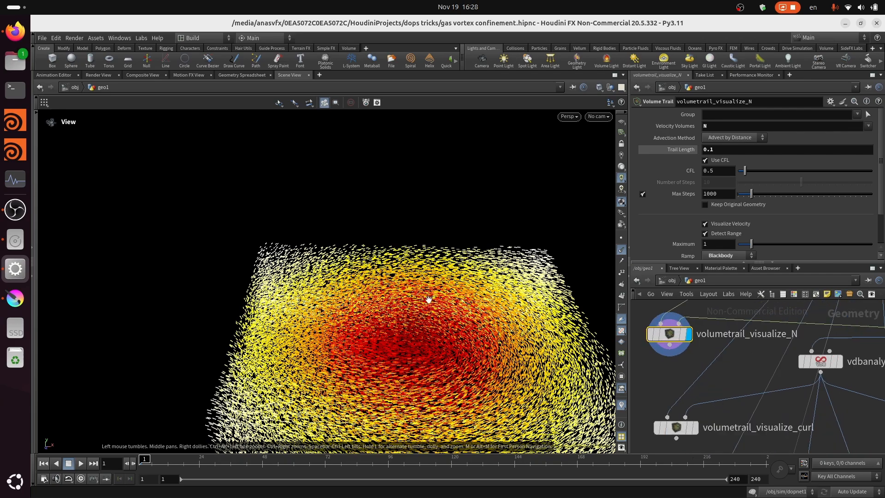
{"action": "left_click", "coordinate": [693, 433]}
{"action": "scroll", "coordinate": [689, 427], "scroll_direction": "up", "scroll_amount": 5}
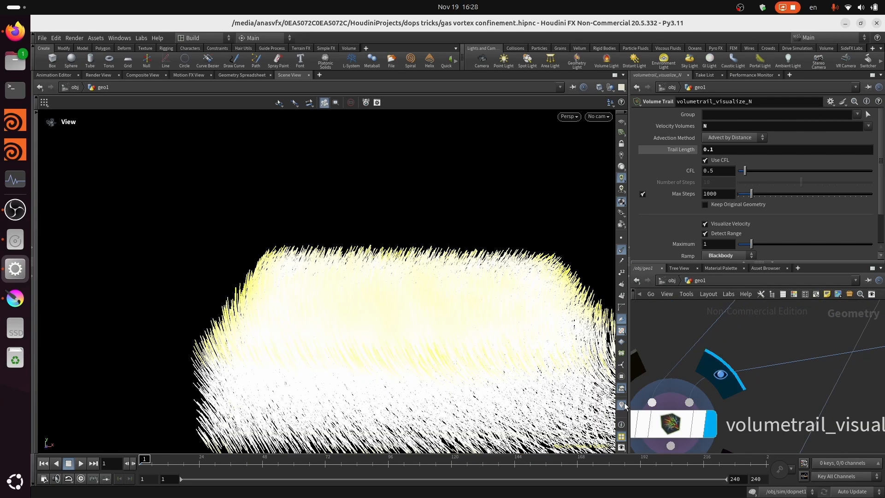
{"action": "left_click", "coordinate": [711, 433]}
{"action": "left_click_drag", "start_coordinate": [380, 336], "coordinate": [385, 391]}
{"action": "scroll", "coordinate": [385, 391], "scroll_direction": "down", "scroll_amount": 3}
{"action": "scroll", "coordinate": [384, 387], "scroll_direction": "up", "scroll_amount": 2}
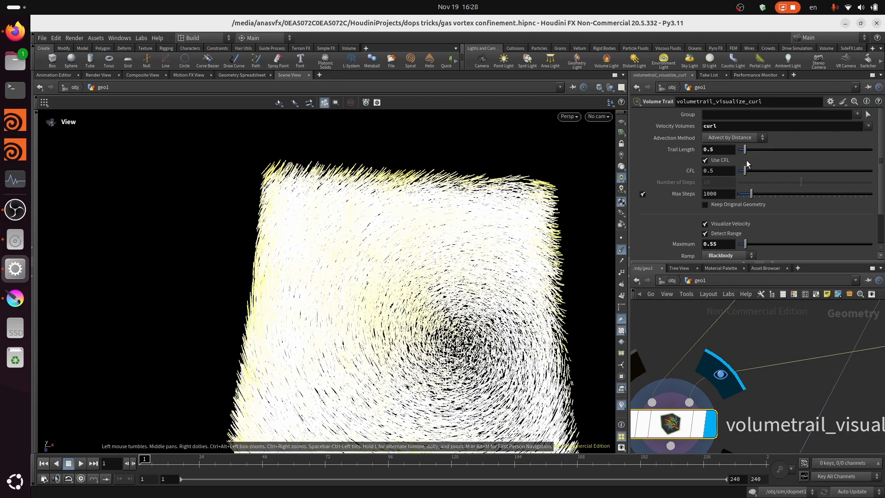
- Raise the Maximum of the velocity colour range on volumetrail_visualize_curl to 1.59
{"action": "scroll", "coordinate": [756, 184], "scroll_direction": "down", "scroll_amount": 3}
{"action": "mouse_move", "coordinate": [747, 205]}
{"action": "left_mouse_down"}
{"action": "mouse_move", "coordinate": [762, 207]}
{"action": "mouse_move", "coordinate": [756, 211]}
{"action": "left_mouse_up"}
{"action": "left_click", "coordinate": [759, 209]}
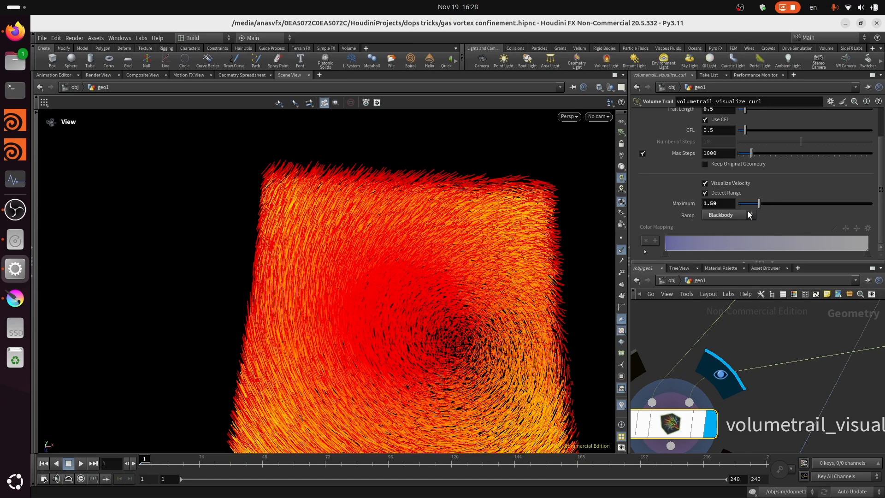
- Examine the direction and colouring of the curl trails from the side and from above
{"action": "left_click_drag", "start_coordinate": [403, 302], "coordinate": [381, 243]}
{"action": "scroll", "coordinate": [443, 223], "scroll_direction": "up", "scroll_amount": 6}
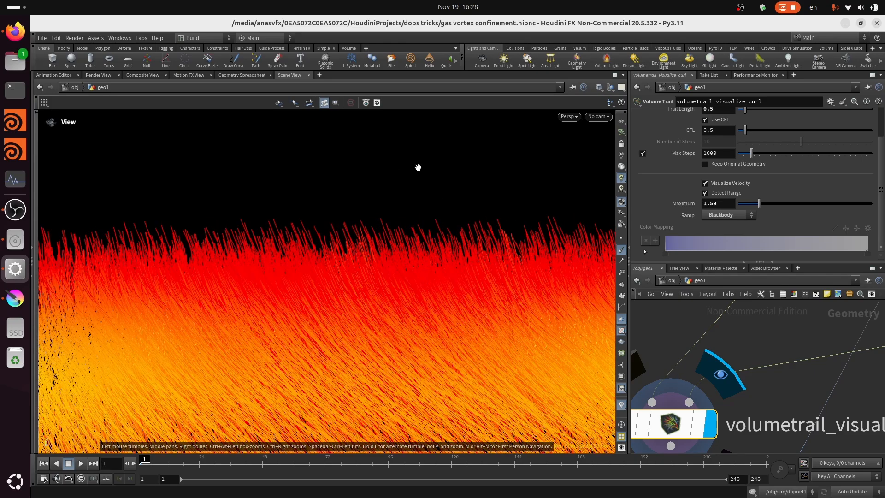
{"action": "left_click_drag", "start_coordinate": [443, 205], "coordinate": [426, 263]}
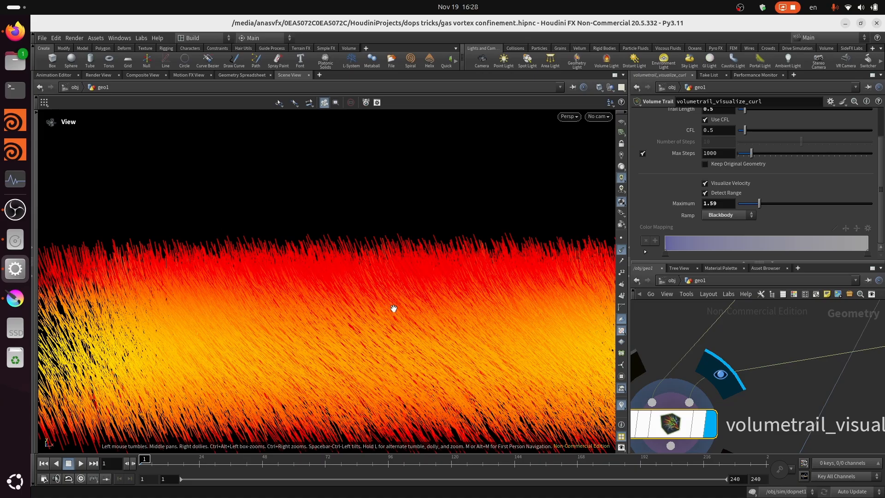
{"action": "right_click_drag", "start_coordinate": [422, 255], "coordinate": [424, 313]}
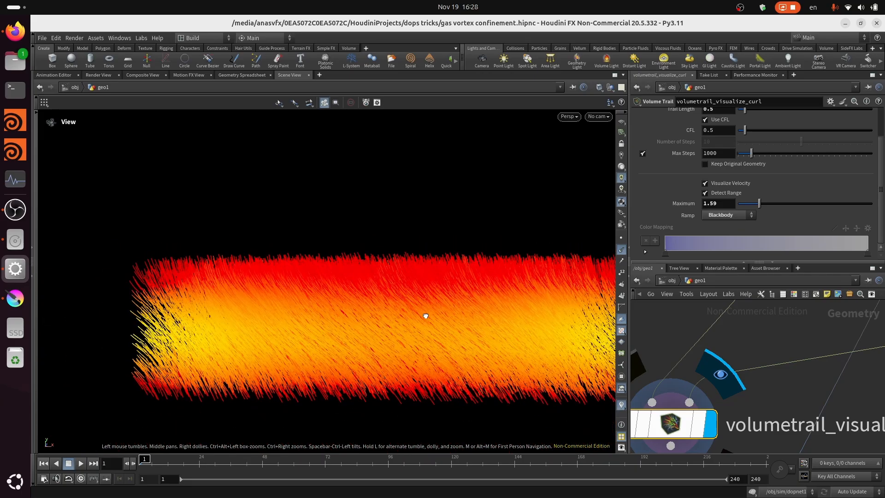
{"action": "left_click_drag", "start_coordinate": [425, 316], "coordinate": [428, 421]}
{"action": "scroll", "coordinate": [449, 303], "scroll_direction": "down", "scroll_amount": 3}
{"action": "left_click_drag", "start_coordinate": [446, 310], "coordinate": [448, 257]}
{"action": "middle_click_drag", "start_coordinate": [448, 256], "coordinate": [467, 323]}
{"action": "left_click_drag", "start_coordinate": [467, 323], "coordinate": [474, 277]}
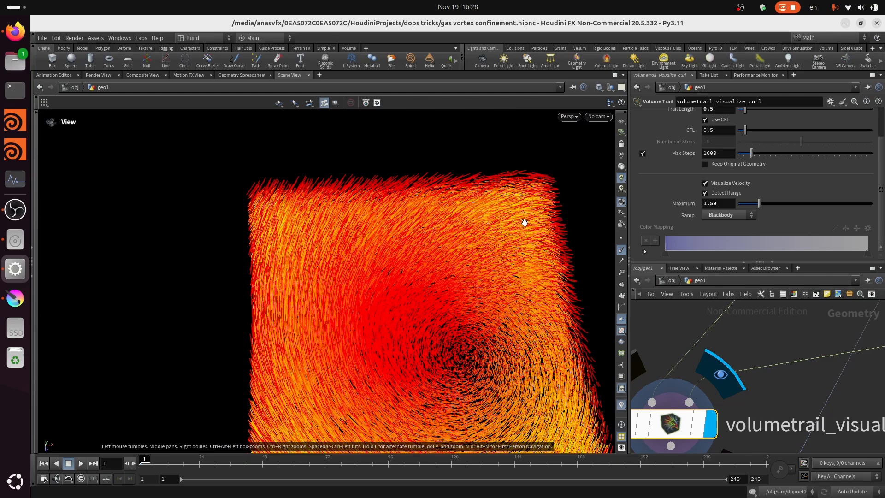
{"action": "left_click_drag", "start_coordinate": [536, 233], "coordinate": [485, 219]}
- Display volumetrail_visualize_N again and examine the rotation direction of the N vectors
{"action": "scroll", "coordinate": [781, 391], "scroll_direction": "down", "scroll_amount": 1}
{"action": "middle_click_drag", "start_coordinate": [785, 350], "coordinate": [756, 462]}
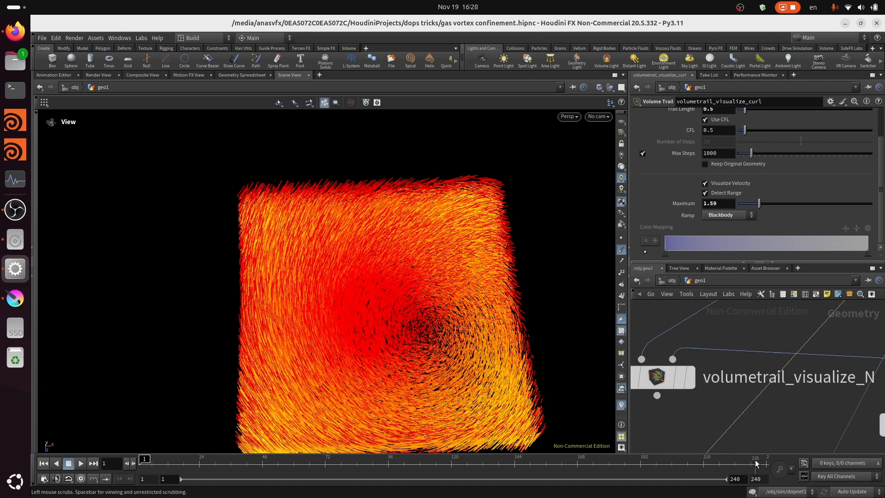
{"action": "left_click", "coordinate": [689, 378]}
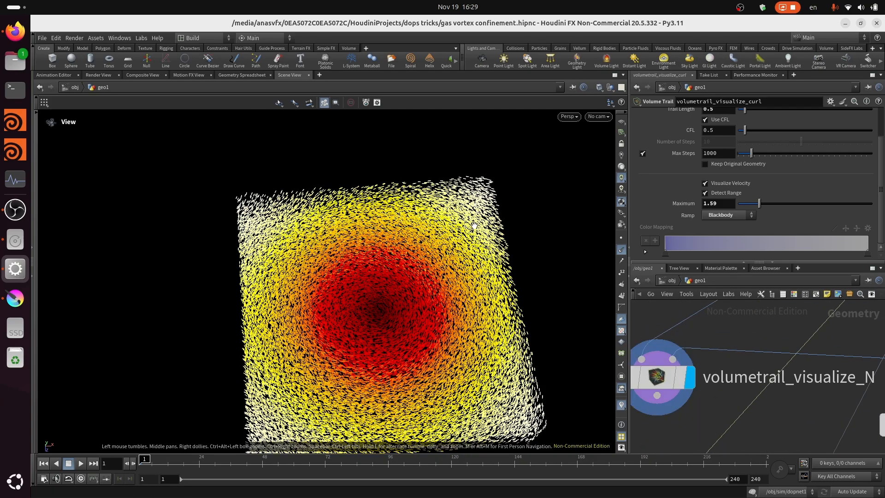
{"action": "left_click_drag", "start_coordinate": [474, 225], "coordinate": [468, 198]}
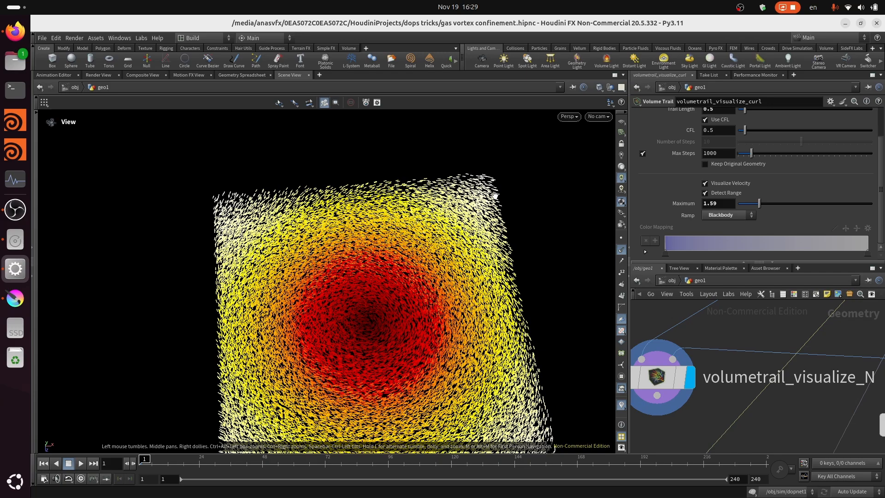
{"action": "left_click_drag", "start_coordinate": [466, 267], "coordinate": [476, 271]}
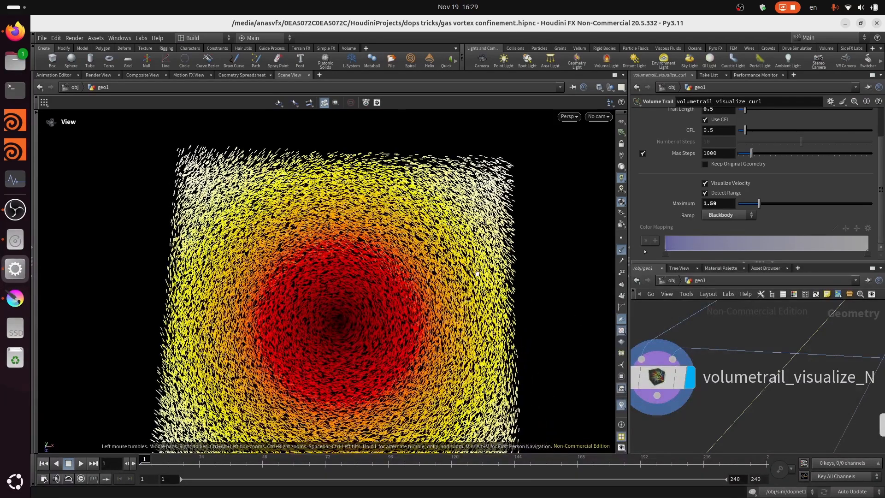
{"action": "scroll", "coordinate": [502, 223], "scroll_direction": "up", "scroll_amount": 1}
{"action": "left_click_drag", "start_coordinate": [482, 215], "coordinate": [486, 218]}
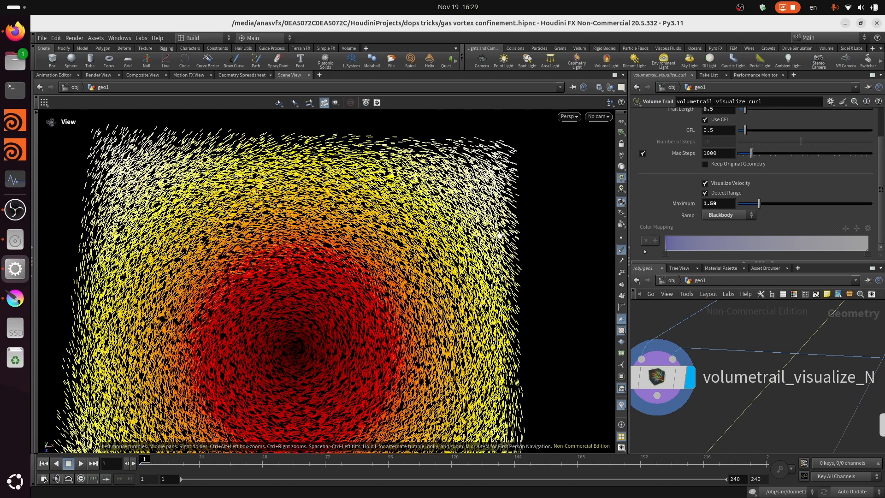
{"action": "left_click_drag", "start_coordinate": [487, 212], "coordinate": [491, 202]}
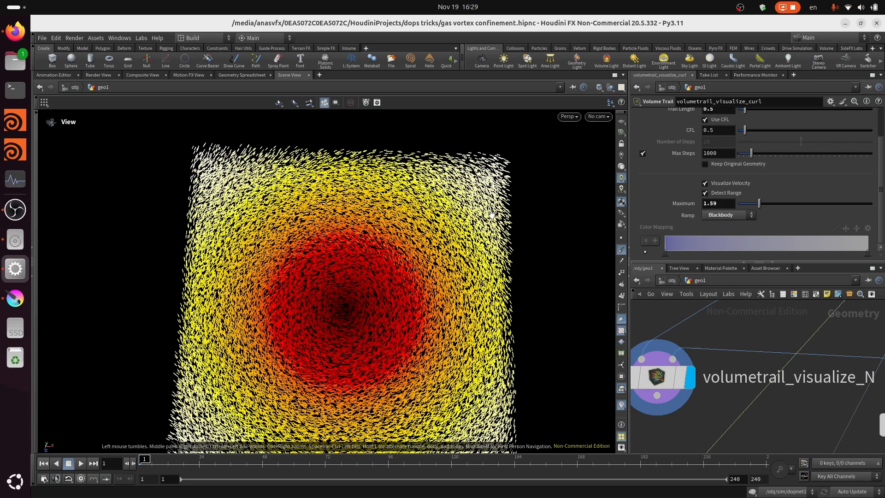
{"action": "left_click_drag", "start_coordinate": [492, 215], "coordinate": [493, 216]}
- Switch the display back to volumetrail_visualize_curl and compare the curl vectors from the side and from above
{"action": "middle_click_drag", "start_coordinate": [706, 446], "coordinate": [732, 320]}
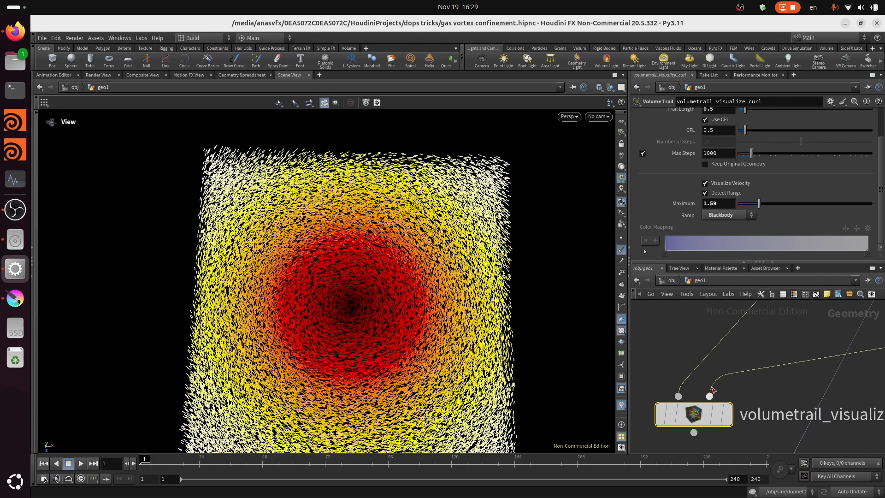
{"action": "left_click", "coordinate": [729, 419]}
{"action": "left_click_drag", "start_coordinate": [362, 358], "coordinate": [358, 308]}
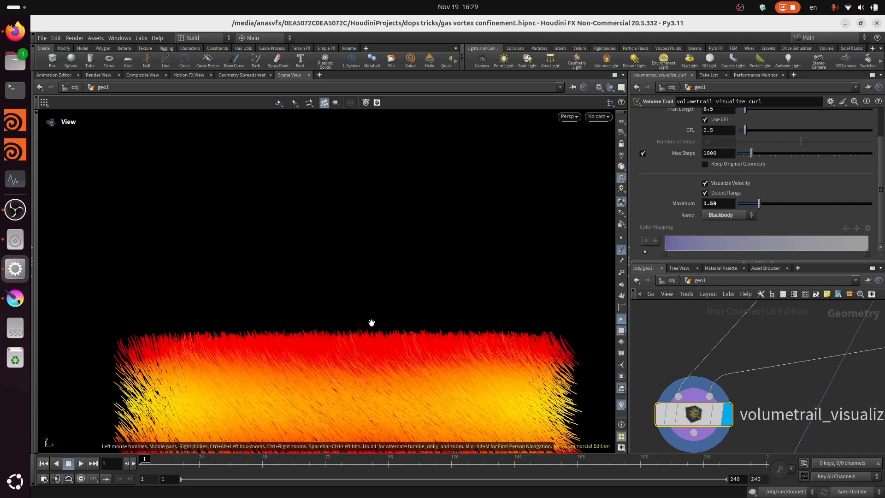
{"action": "left_click_drag", "start_coordinate": [410, 375], "coordinate": [482, 323]}
{"action": "scroll", "coordinate": [483, 323], "scroll_direction": "up", "scroll_amount": 3}
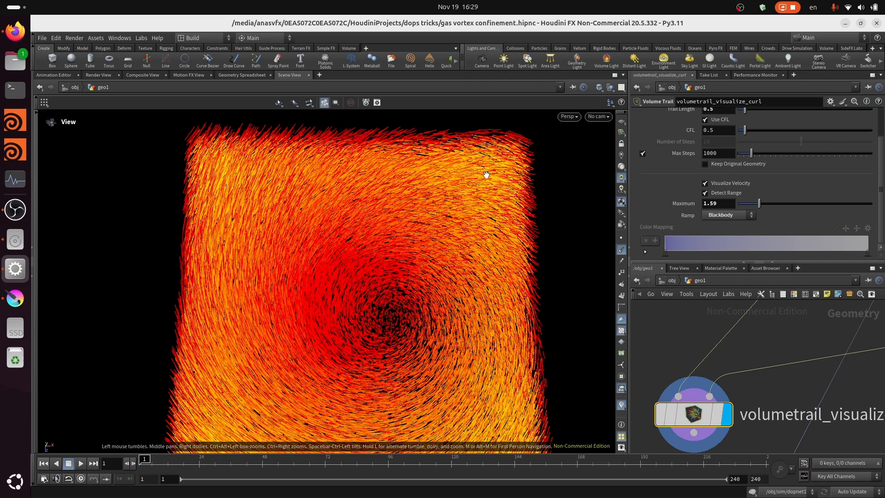
{"action": "left_click_drag", "start_coordinate": [452, 180], "coordinate": [470, 161]}
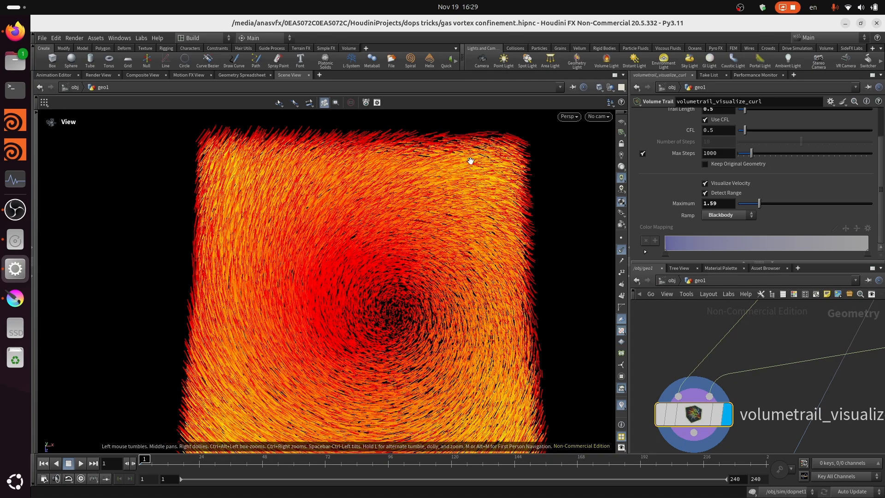
- Set Select Input of switch1 to 1 so that it passes on the attribvop1 vectors
{"action": "scroll", "coordinate": [578, 345], "scroll_direction": "down", "scroll_amount": 1}
{"action": "scroll", "coordinate": [647, 397], "scroll_direction": "down", "scroll_amount": 5}
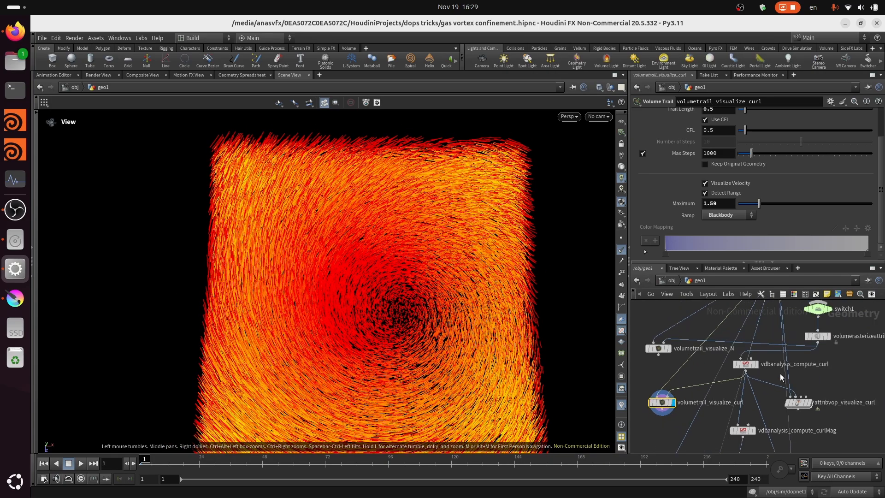
{"action": "middle_click_drag", "start_coordinate": [857, 327], "coordinate": [800, 379]}
{"action": "scroll", "coordinate": [779, 365], "scroll_direction": "up", "scroll_amount": 3}
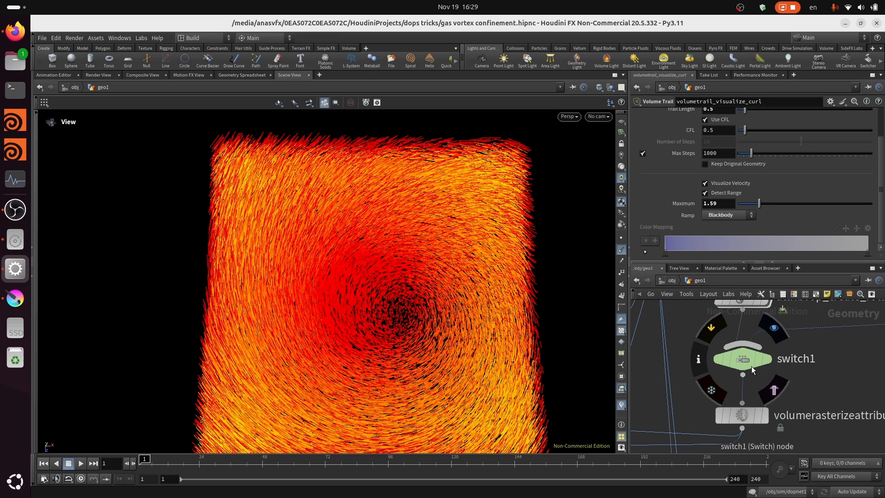
{"action": "left_click", "coordinate": [751, 367]}
{"action": "left_click_drag", "start_coordinate": [478, 262], "coordinate": [491, 251]}
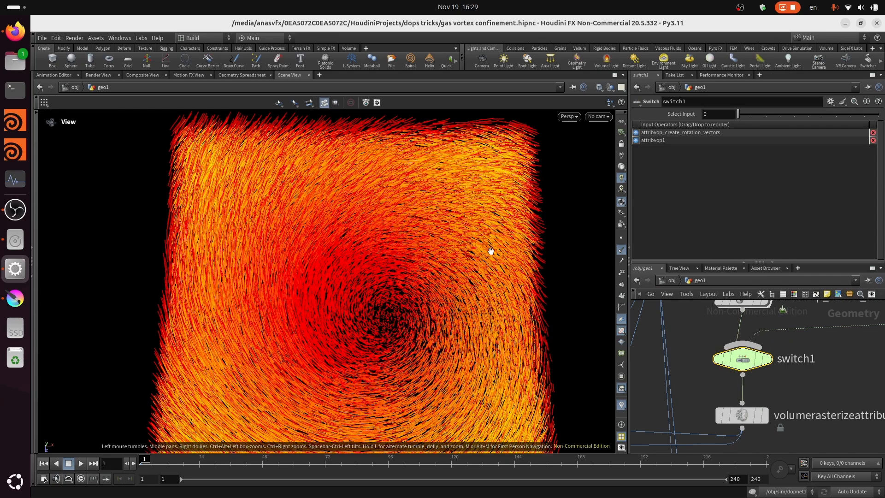
{"action": "left_click_drag", "start_coordinate": [751, 120], "coordinate": [752, 121]}
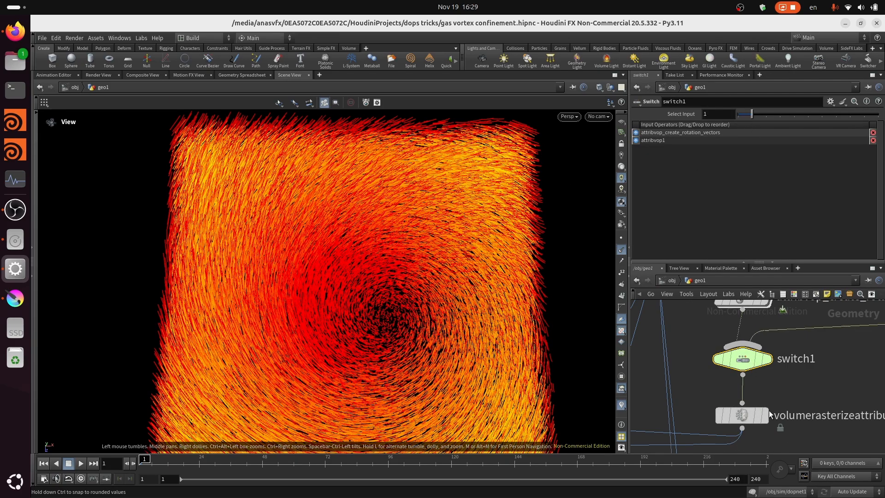
- Display the switch1 node and examine the attribvop1 vectors from above and from the side
{"action": "scroll", "coordinate": [776, 392], "scroll_direction": "up", "scroll_amount": 2}
{"action": "left_click", "coordinate": [763, 350]}
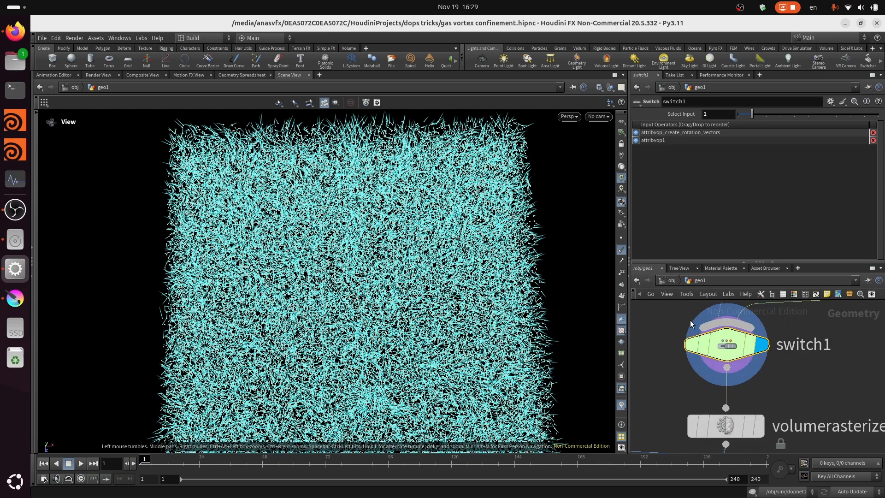
{"action": "scroll", "coordinate": [833, 387], "scroll_direction": "down", "scroll_amount": 3}
{"action": "middle_click_drag", "start_coordinate": [793, 400], "coordinate": [707, 377]}
{"action": "scroll", "coordinate": [416, 279], "scroll_direction": "up", "scroll_amount": 2}
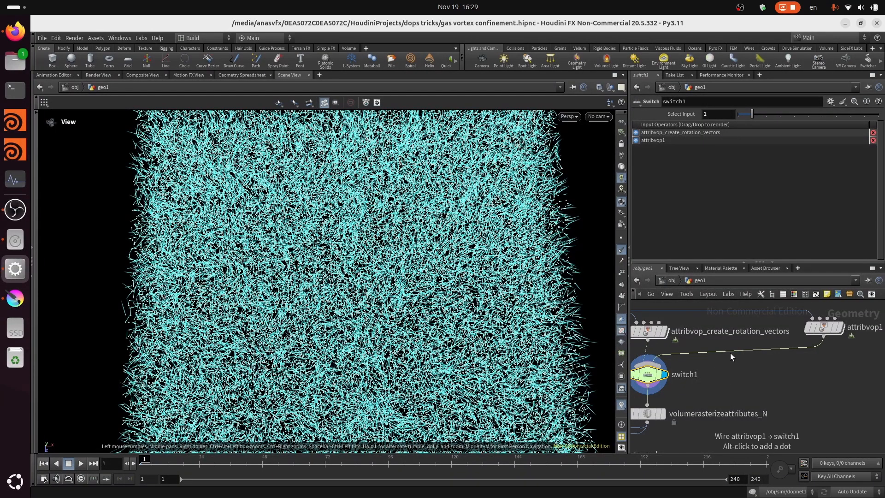
{"action": "left_click_drag", "start_coordinate": [452, 283], "coordinate": [410, 290]}
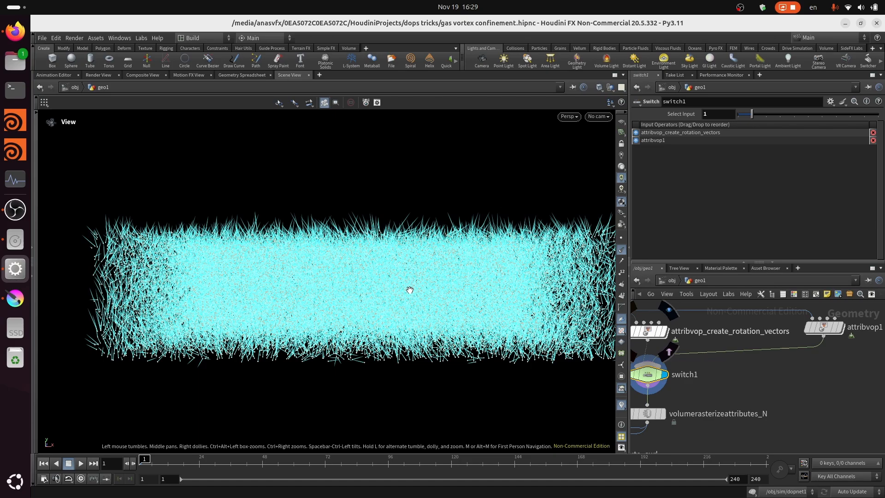
{"action": "scroll", "coordinate": [732, 365], "scroll_direction": "down", "scroll_amount": 2}
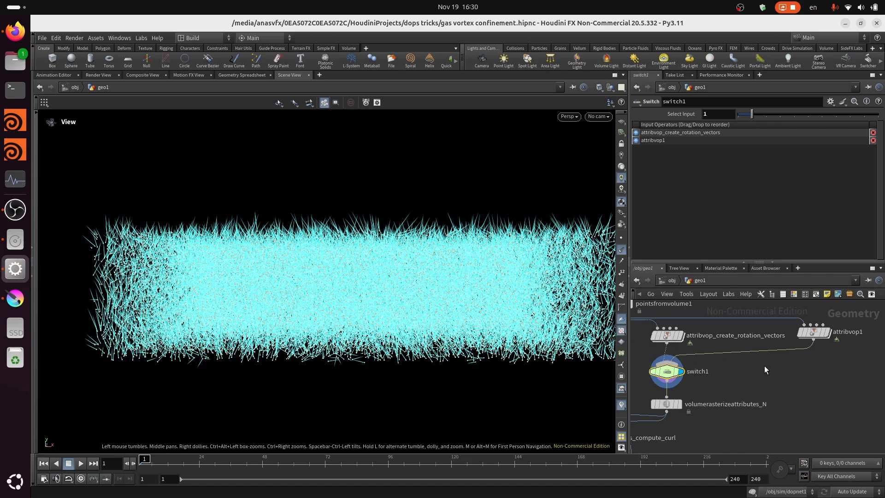
{"action": "mouse_move", "coordinate": [365, 274]}
{"action": "left_mouse_down"}
{"action": "mouse_move", "coordinate": [360, 290]}
{"action": "mouse_move", "coordinate": [369, 286]}
{"action": "left_mouse_up"}
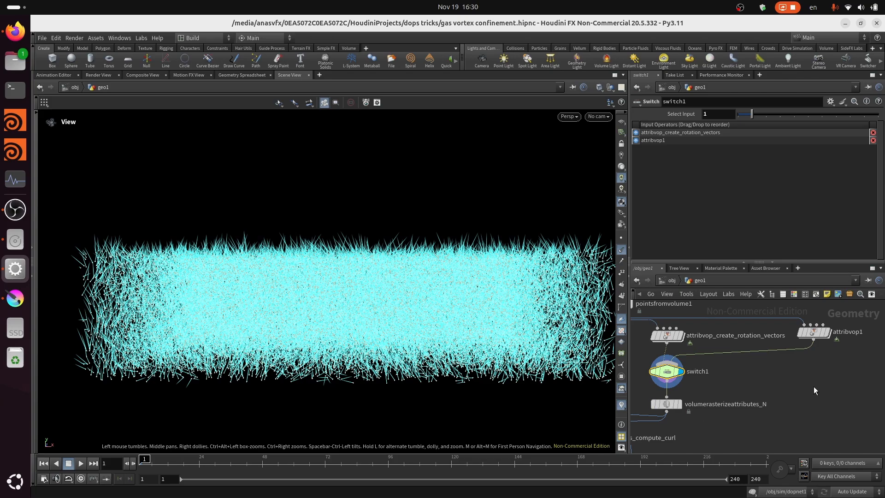
{"action": "scroll", "coordinate": [537, 265], "scroll_direction": "up", "scroll_amount": 2}
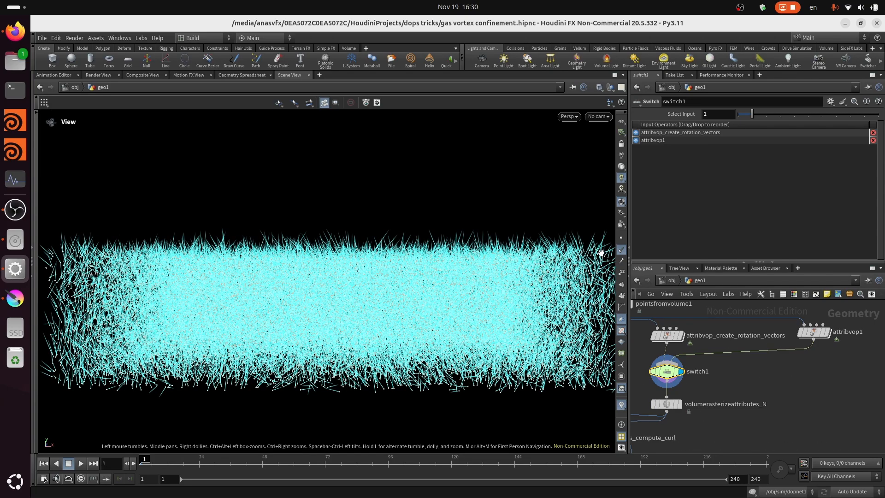
{"action": "middle_click_drag", "start_coordinate": [728, 362], "coordinate": [762, 367]}
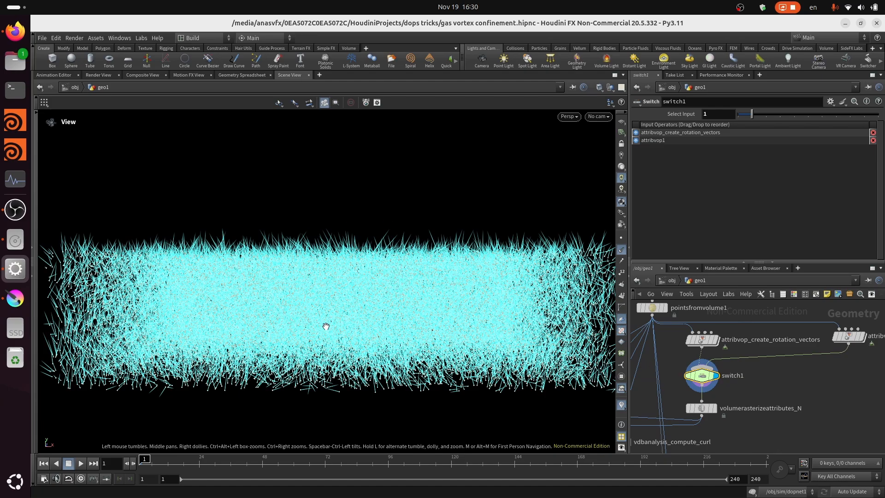
- Display attribvop_create_rotation_vectors and then attribvop1, comparing their vectors from above and from the side
{"action": "scroll", "coordinate": [719, 344], "scroll_direction": "up", "scroll_amount": 1}
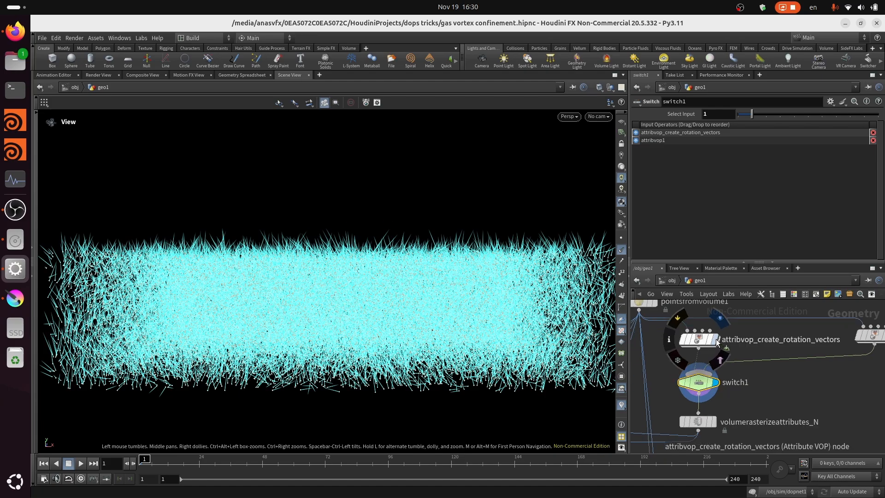
{"action": "left_click_drag", "start_coordinate": [453, 291], "coordinate": [405, 305]}
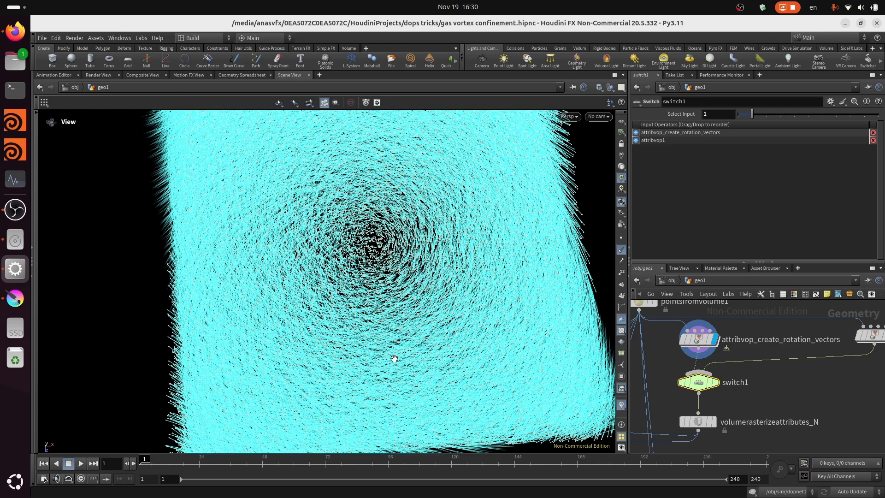
{"action": "scroll", "coordinate": [811, 317], "scroll_direction": "up", "scroll_amount": 3}
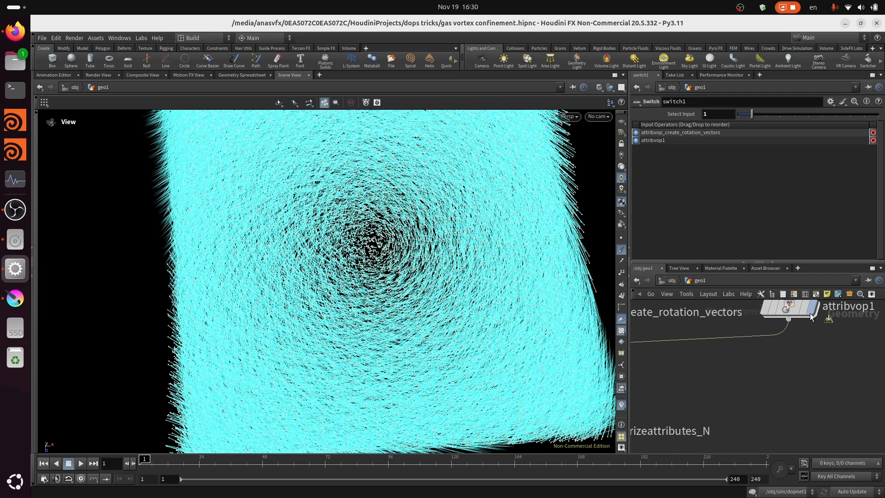
{"action": "left_click", "coordinate": [811, 314]}
{"action": "left_click_drag", "start_coordinate": [437, 318], "coordinate": [476, 261]}
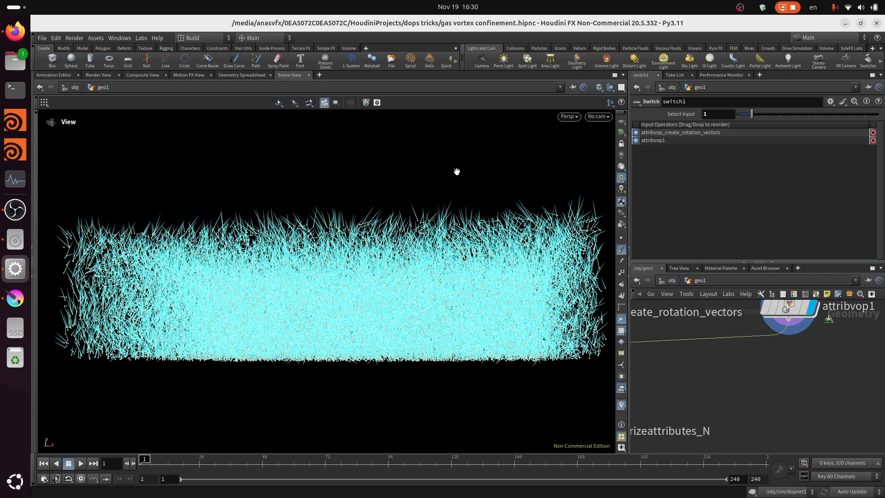
{"action": "left_click_drag", "start_coordinate": [548, 245], "coordinate": [379, 288]}
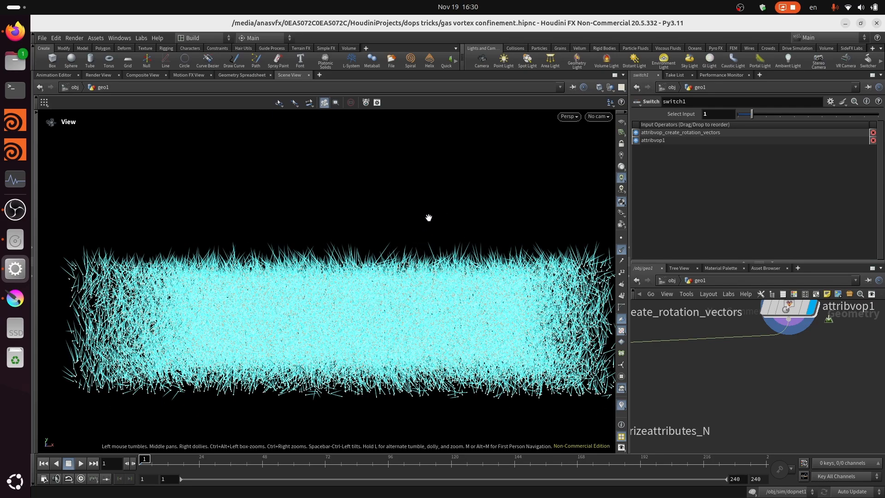
{"action": "scroll", "coordinate": [302, 264], "scroll_direction": "down", "scroll_amount": 2}
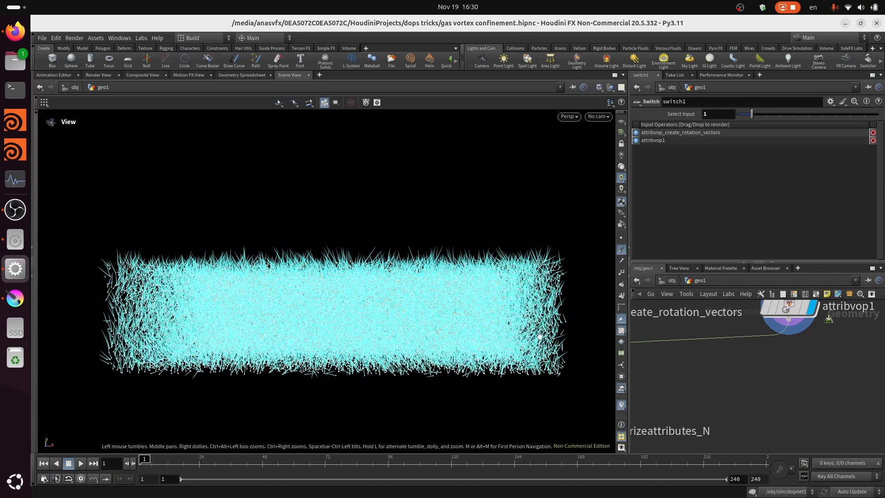
- Display the volumetrail_visualize_N node and select it to show its parameters
{"action": "scroll", "coordinate": [726, 352], "scroll_direction": "down", "scroll_amount": 5}
{"action": "middle_click_drag", "start_coordinate": [758, 368], "coordinate": [805, 345]}
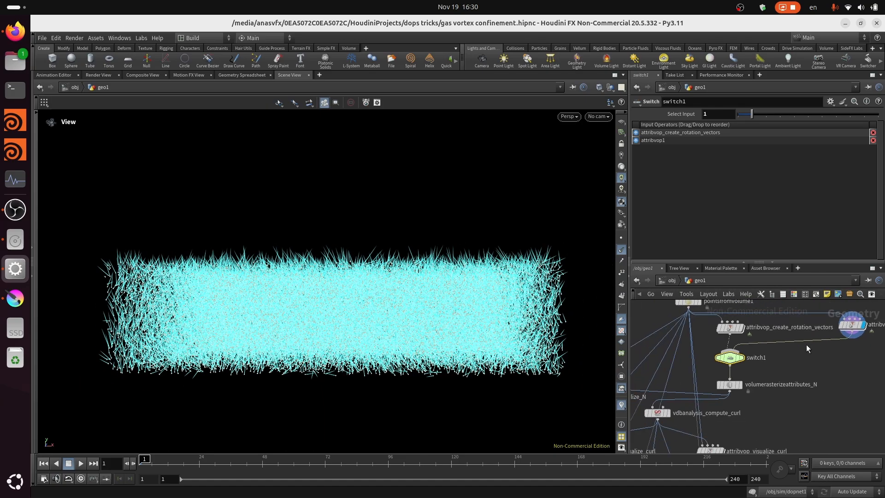
{"action": "scroll", "coordinate": [808, 347], "scroll_direction": "down", "scroll_amount": 2}
{"action": "scroll", "coordinate": [669, 381], "scroll_direction": "up", "scroll_amount": 1}
{"action": "middle_click_drag", "start_coordinate": [633, 397], "coordinate": [673, 382]}
{"action": "scroll", "coordinate": [676, 377], "scroll_direction": "up", "scroll_amount": 5}
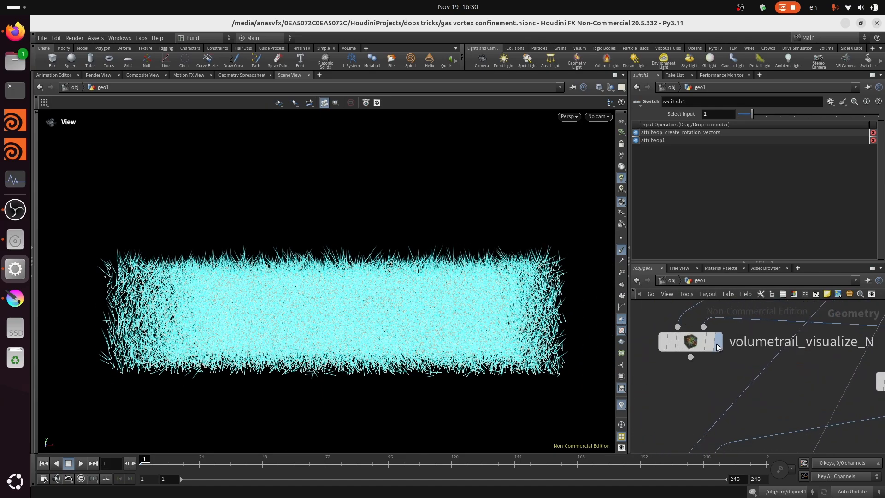
{"action": "left_click", "coordinate": [718, 343]}
{"action": "left_click", "coordinate": [698, 343]}
{"action": "left_click_drag", "start_coordinate": [388, 317], "coordinate": [396, 274]}
{"action": "scroll", "coordinate": [704, 174], "scroll_direction": "up", "scroll_amount": 2}
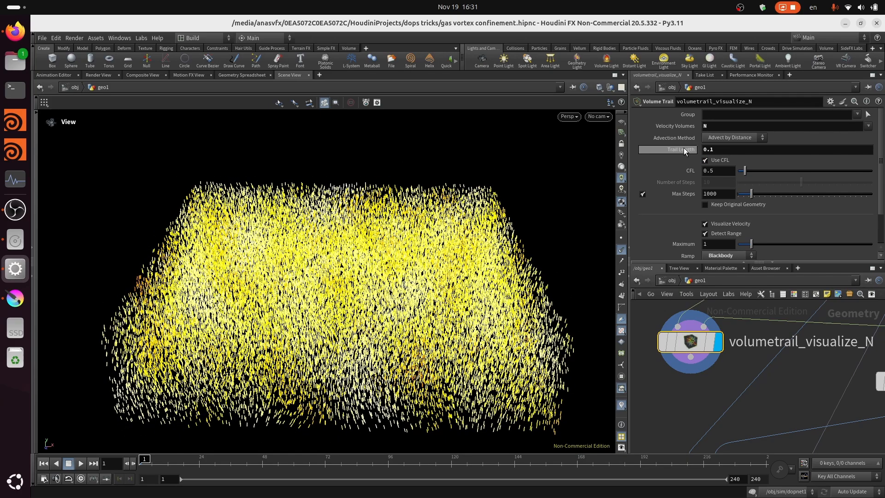
- Set the Trail Length of volumetrail_visualize_N to 1.5 and inspect the longer trails from the side
{"action": "left_click_drag", "start_coordinate": [747, 153], "coordinate": [767, 159]}
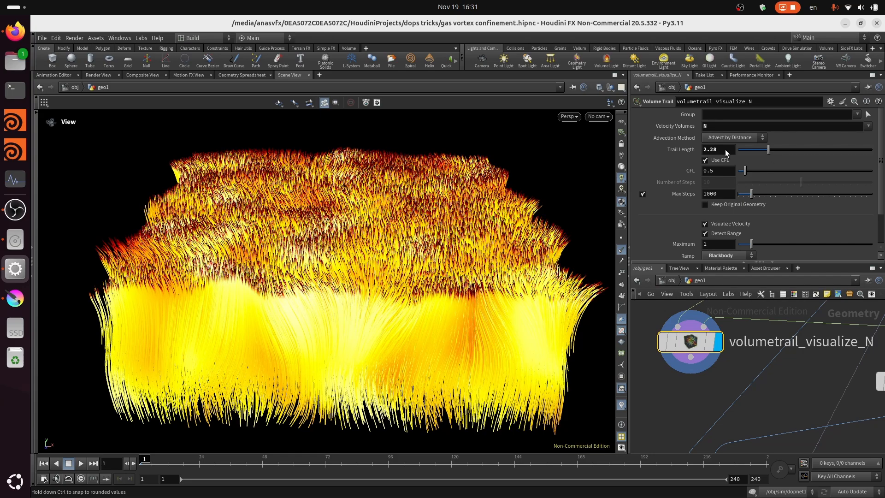
{"action": "left_click", "coordinate": [725, 149]}
{"action": "type", "text": "1."}
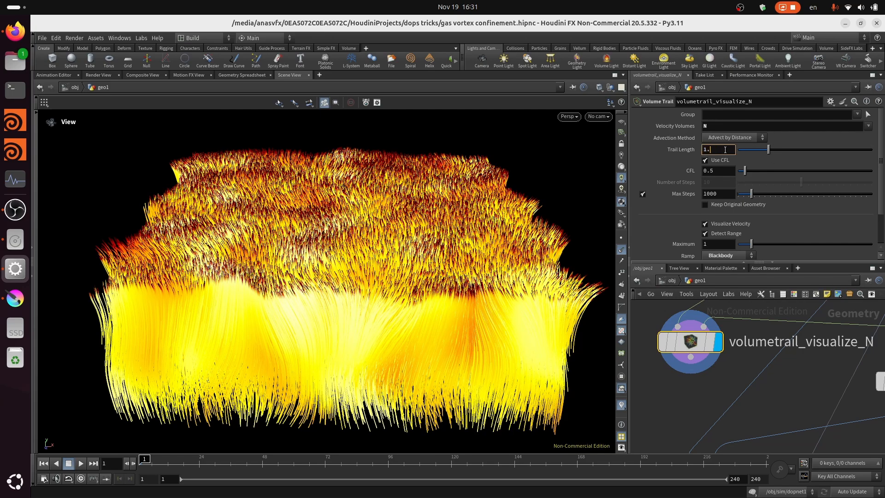
{"action": "type", "text": "5"}
{"action": "key", "text": "Return"}
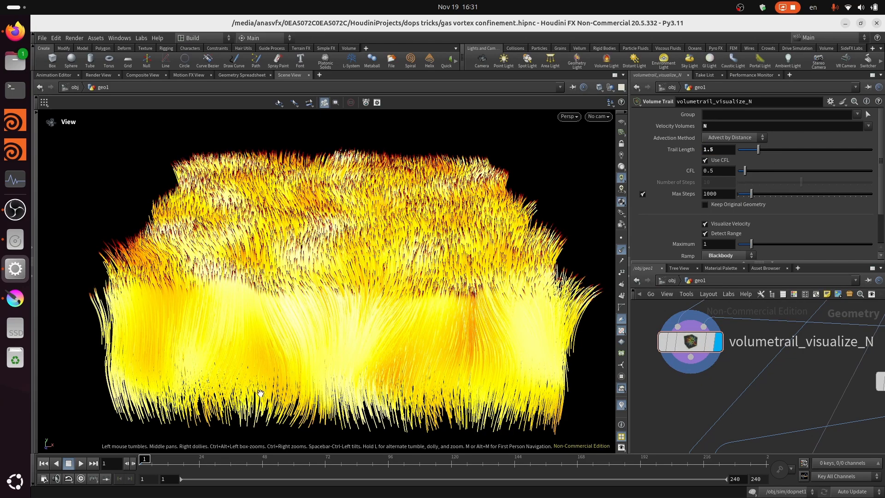
{"action": "left_click_drag", "start_coordinate": [347, 313], "coordinate": [336, 260]}
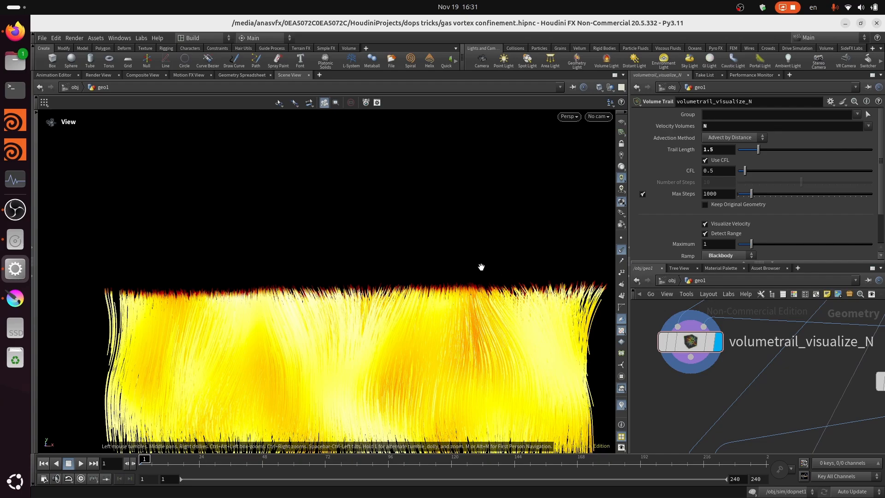
- Display volumetrail_visualize_curl and examine the curl trails of the attribvop1 field from the side and from above
{"action": "scroll", "coordinate": [778, 363], "scroll_direction": "down", "scroll_amount": 4}
{"action": "scroll", "coordinate": [751, 418], "scroll_direction": "up", "scroll_amount": 1}
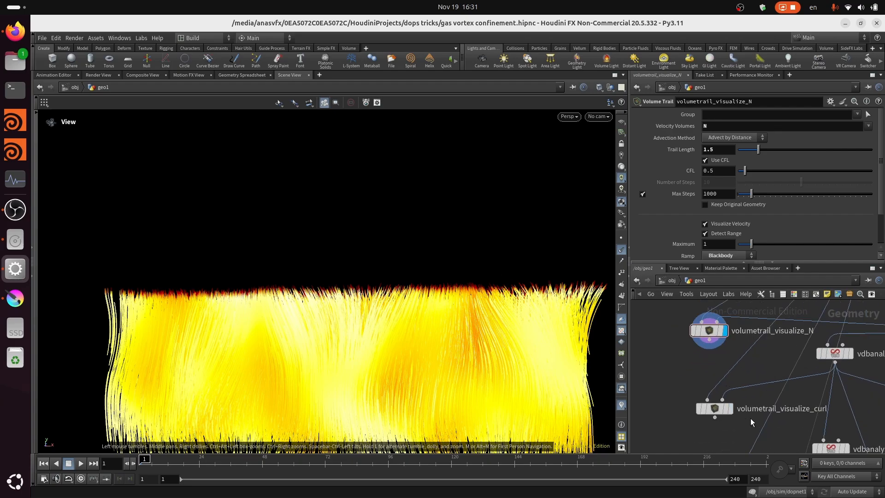
{"action": "scroll", "coordinate": [735, 416], "scroll_direction": "up", "scroll_amount": 2}
{"action": "left_click", "coordinate": [729, 405]}
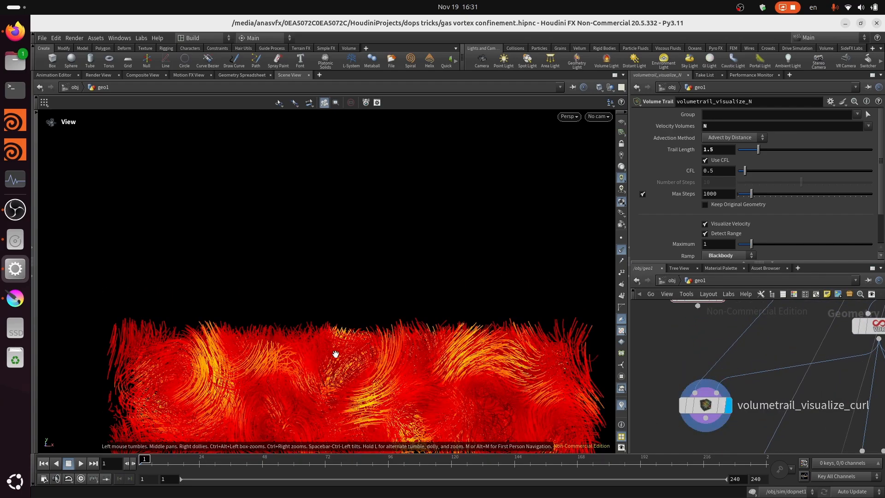
{"action": "left_click_drag", "start_coordinate": [336, 356], "coordinate": [444, 325]}
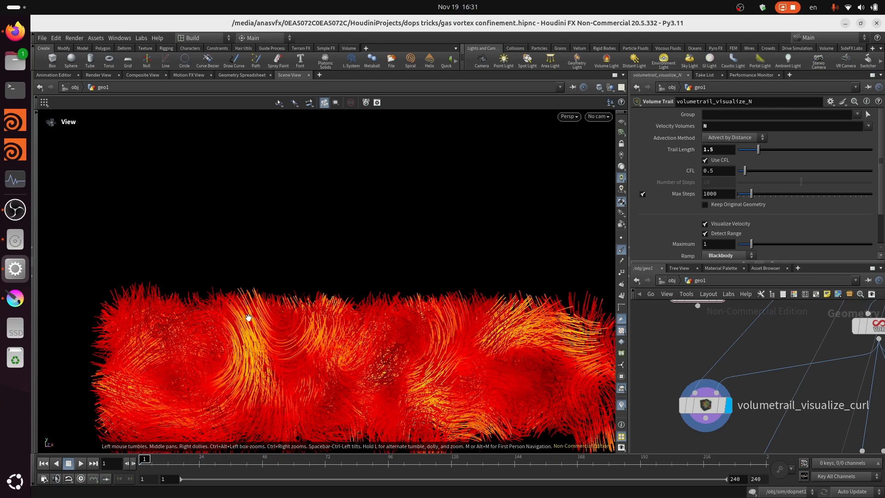
{"action": "left_click_drag", "start_coordinate": [605, 317], "coordinate": [431, 265]}
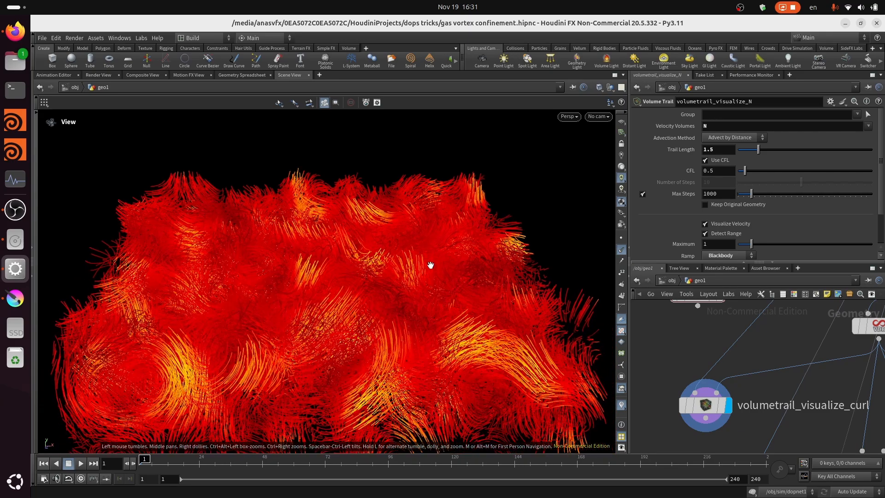
- Examine the brighter yellow curl trails against the surrounding red ones, both close up and across the whole field
{"action": "scroll", "coordinate": [441, 276], "scroll_direction": "up", "scroll_amount": 1}
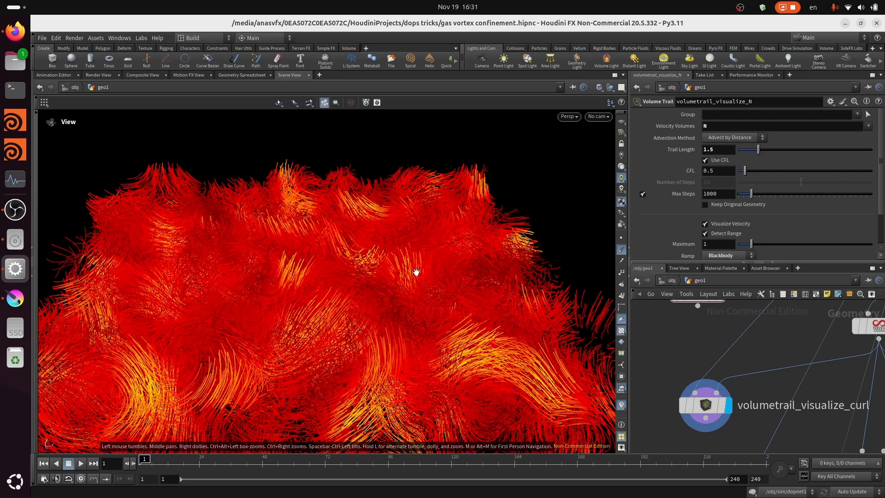
{"action": "scroll", "coordinate": [416, 272], "scroll_direction": "up", "scroll_amount": 3}
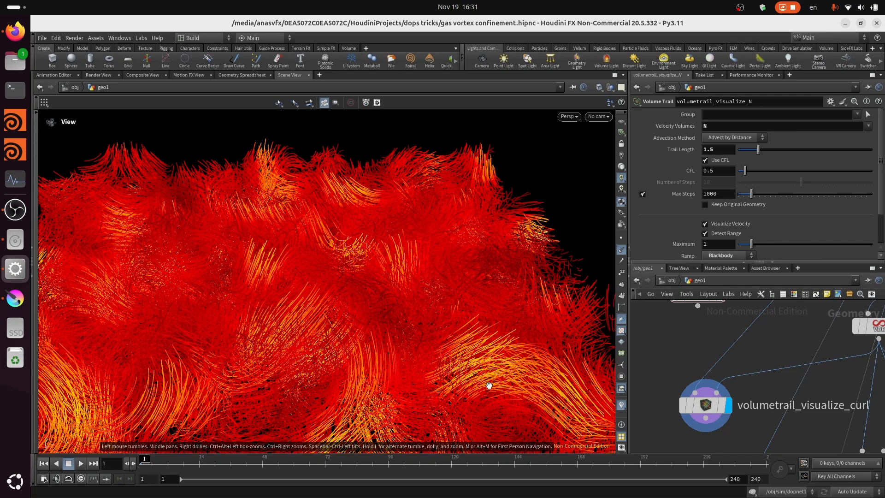
{"action": "scroll", "coordinate": [490, 381], "scroll_direction": "down", "scroll_amount": 4}
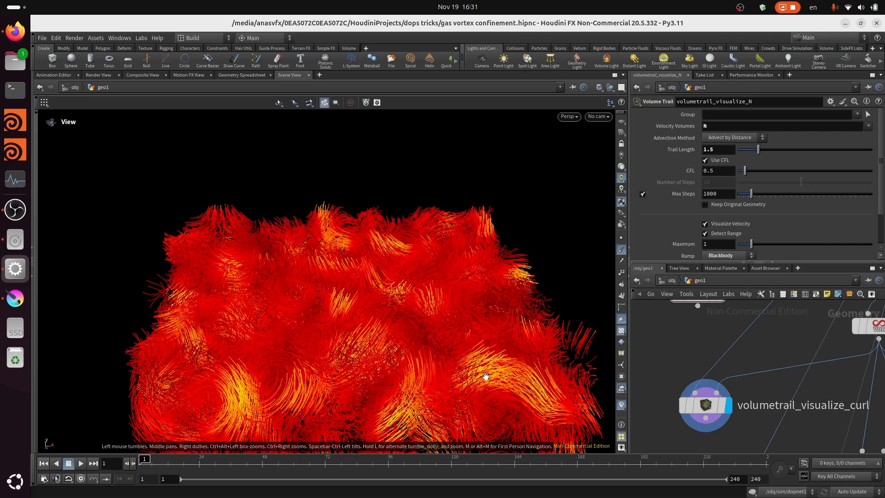
{"action": "scroll", "coordinate": [486, 377], "scroll_direction": "up", "scroll_amount": 1}
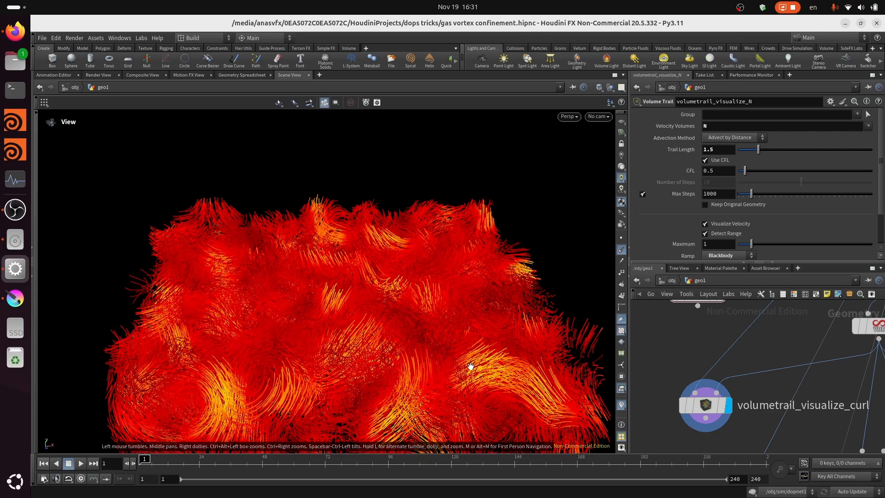
{"action": "scroll", "coordinate": [493, 380], "scroll_direction": "up", "scroll_amount": 2}
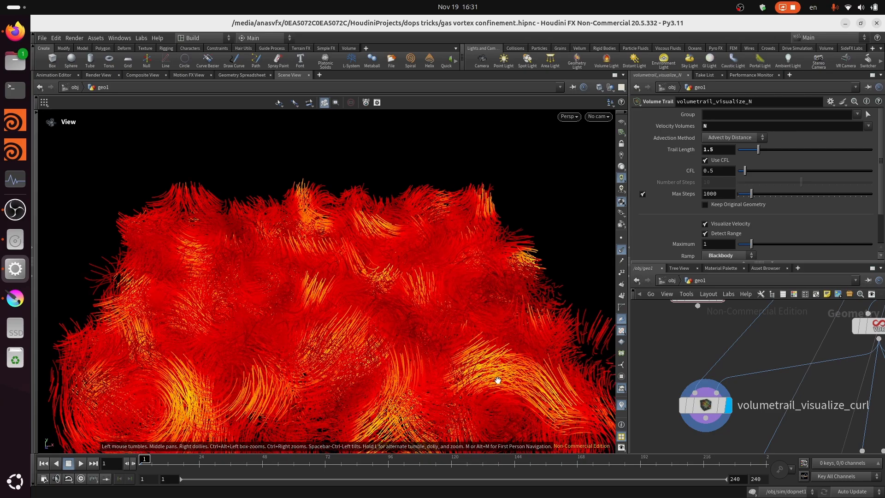
{"action": "scroll", "coordinate": [870, 424], "scroll_direction": "down", "scroll_amount": 4}
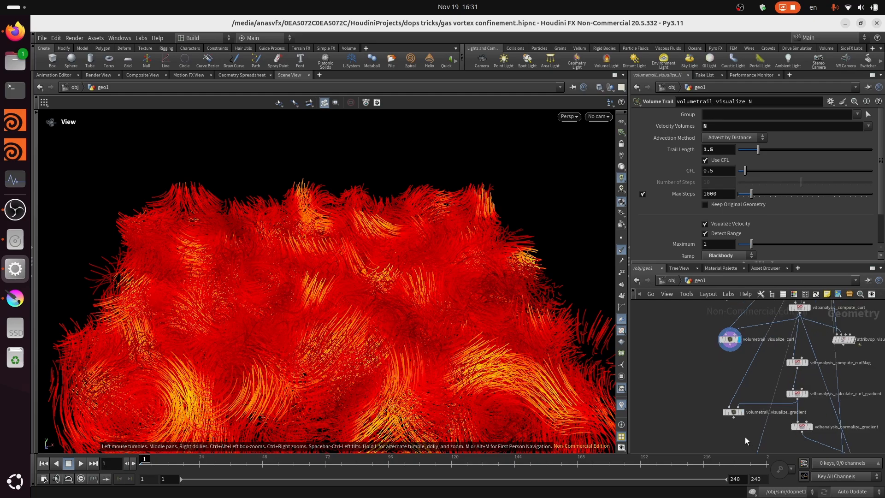
{"action": "left_click_drag", "start_coordinate": [327, 339], "coordinate": [331, 330]}
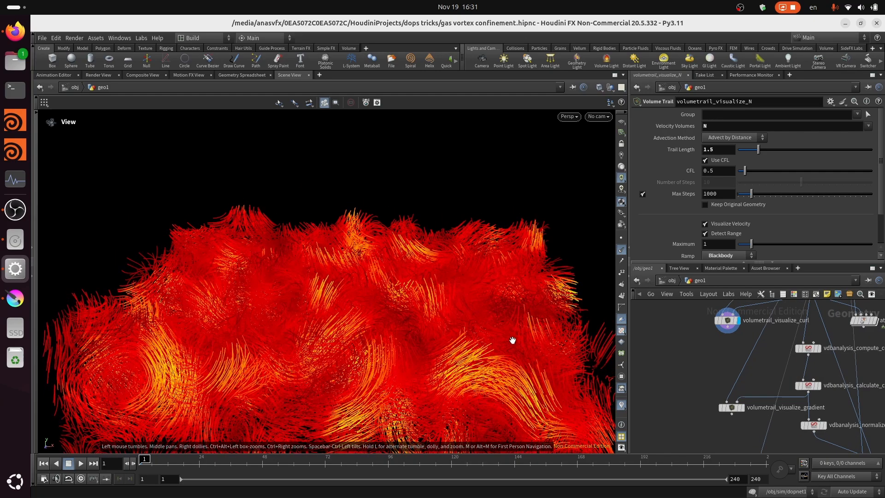
{"action": "left_click_drag", "start_coordinate": [511, 340], "coordinate": [492, 336]}
- Select the vdbanalysis_compute_curlMag node to show its curl length settings
{"action": "middle_click_drag", "start_coordinate": [771, 371], "coordinate": [745, 360]}
{"action": "scroll", "coordinate": [748, 357], "scroll_direction": "up", "scroll_amount": 4}
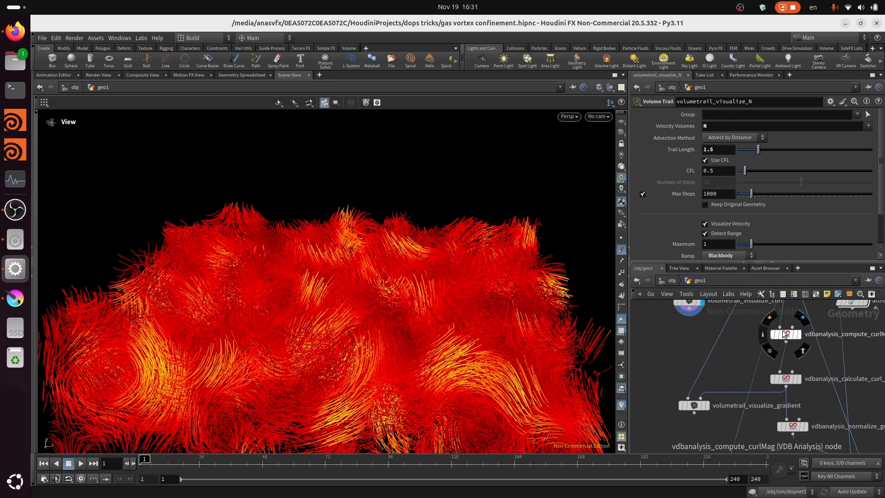
{"action": "middle_click_drag", "start_coordinate": [786, 338], "coordinate": [756, 370]}
{"action": "scroll", "coordinate": [719, 351], "scroll_direction": "up", "scroll_amount": 2}
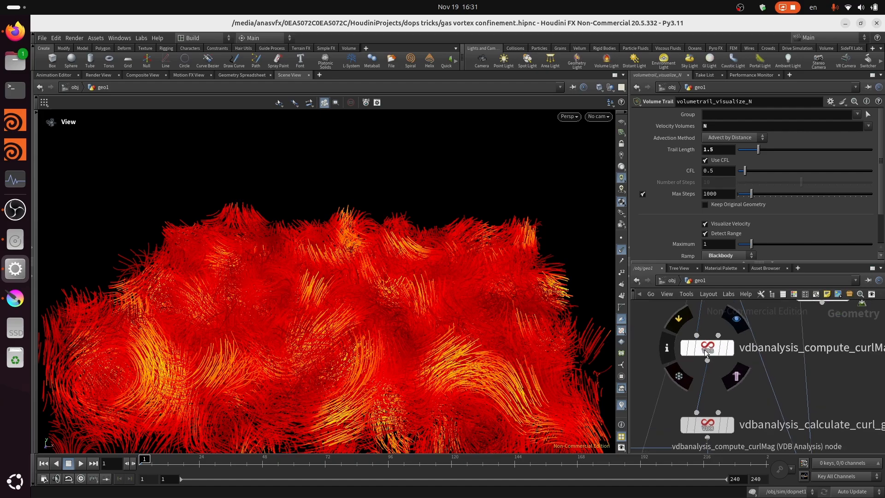
{"action": "left_click", "coordinate": [712, 343]}
- Examine where vdbanalysis_compute_curlMag sits between the curl and gradient nodes, and relate it to the displayed curl trails
{"action": "scroll", "coordinate": [744, 375], "scroll_direction": "down", "scroll_amount": 3}
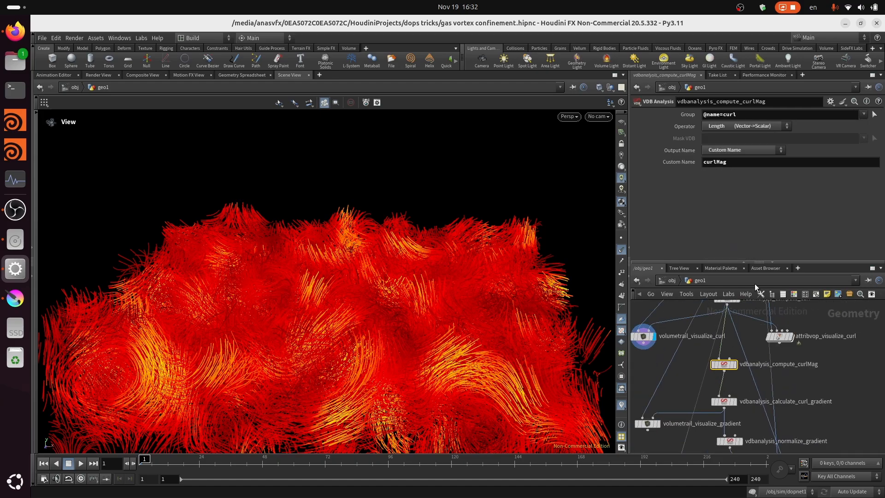
{"action": "scroll", "coordinate": [762, 338], "scroll_direction": "down", "scroll_amount": 4}
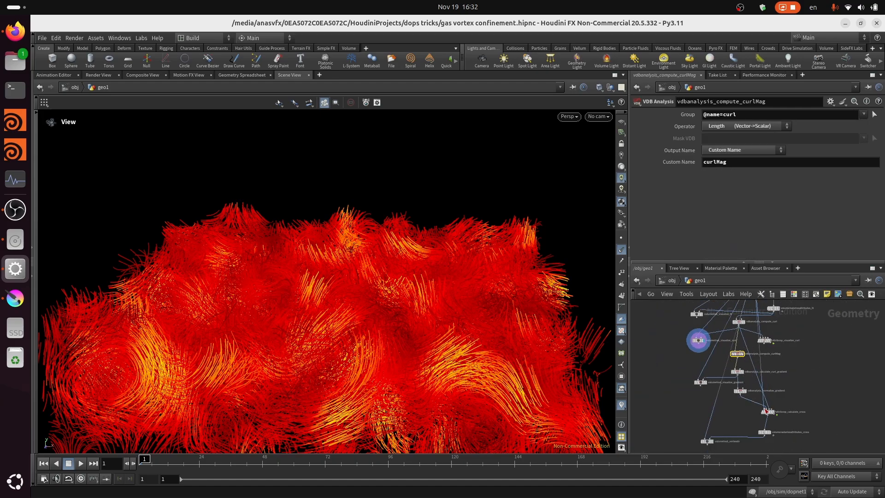
{"action": "scroll", "coordinate": [680, 372], "scroll_direction": "up", "scroll_amount": 1}
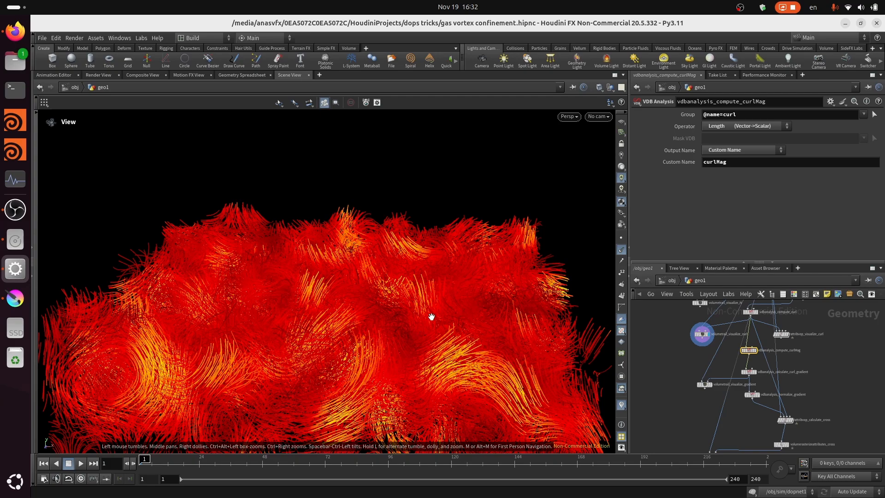
{"action": "scroll", "coordinate": [431, 316], "scroll_direction": "up", "scroll_amount": 2}
{"action": "scroll", "coordinate": [752, 339], "scroll_direction": "up", "scroll_amount": 1}
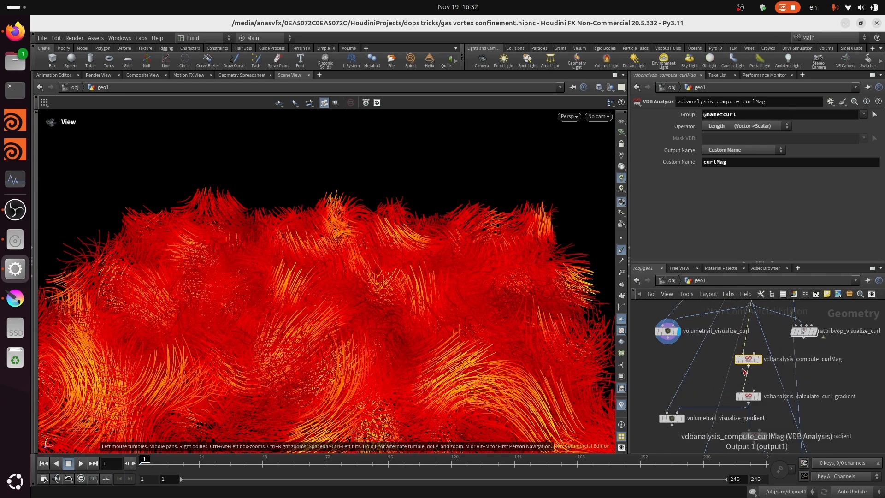
{"action": "scroll", "coordinate": [774, 346], "scroll_direction": "down", "scroll_amount": 2}
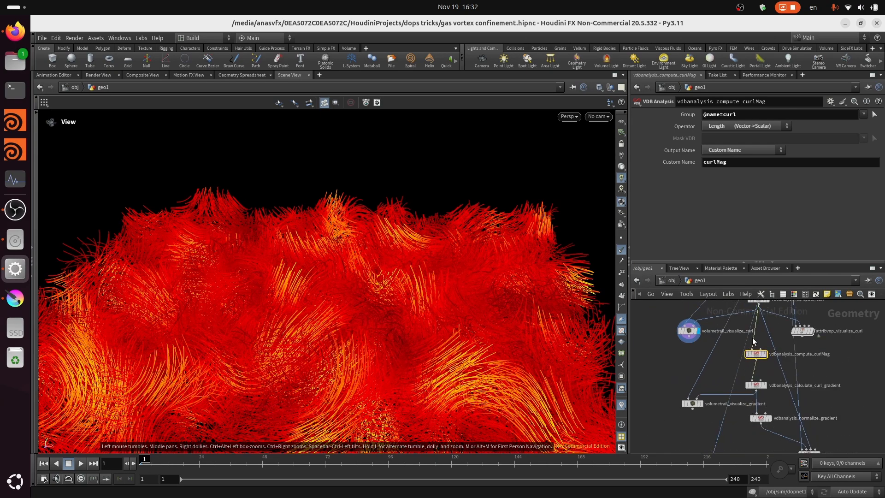
{"action": "scroll", "coordinate": [752, 337], "scroll_direction": "down", "scroll_amount": 2}
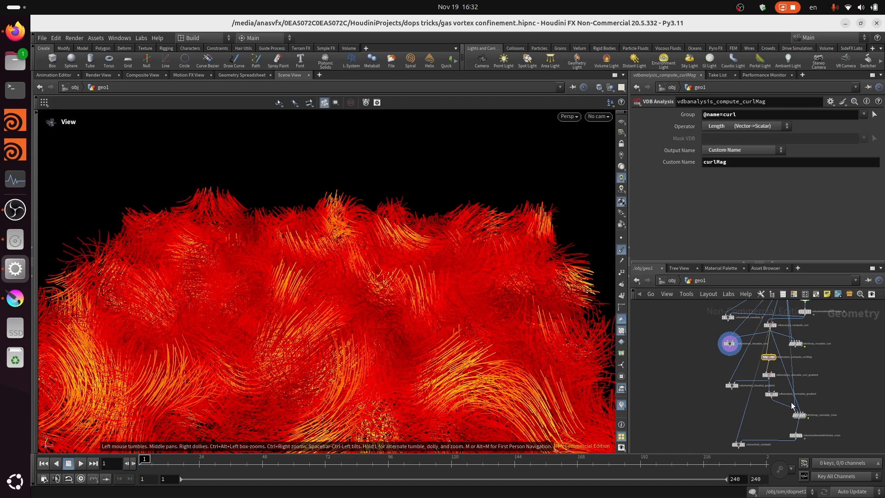
{"action": "scroll", "coordinate": [771, 374], "scroll_direction": "up", "scroll_amount": 3}
{"action": "scroll", "coordinate": [762, 343], "scroll_direction": "up", "scroll_amount": 2}
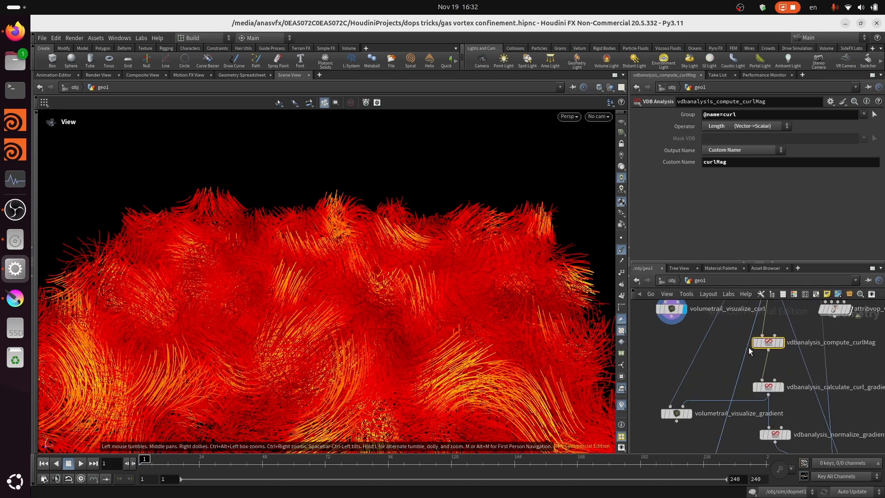
{"action": "scroll", "coordinate": [760, 376], "scroll_direction": "down", "scroll_amount": 1}
{"action": "scroll", "coordinate": [774, 353], "scroll_direction": "up", "scroll_amount": 1}
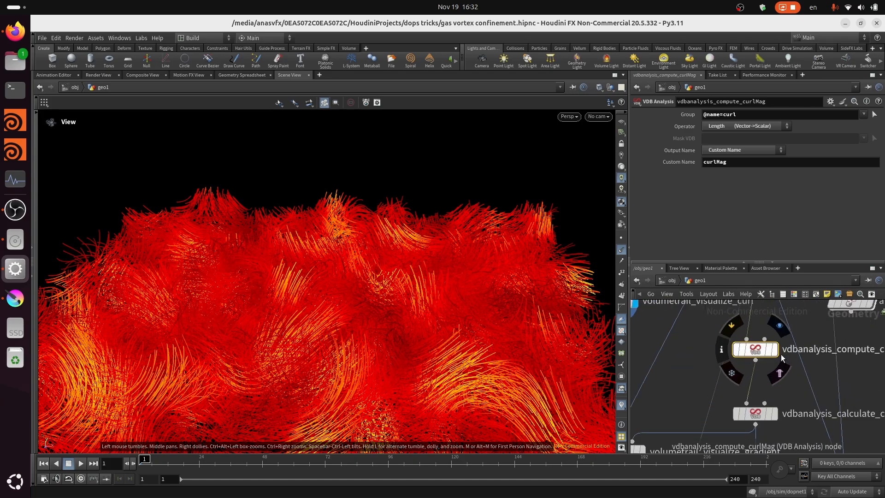
{"action": "scroll", "coordinate": [788, 381], "scroll_direction": "down", "scroll_amount": 1}
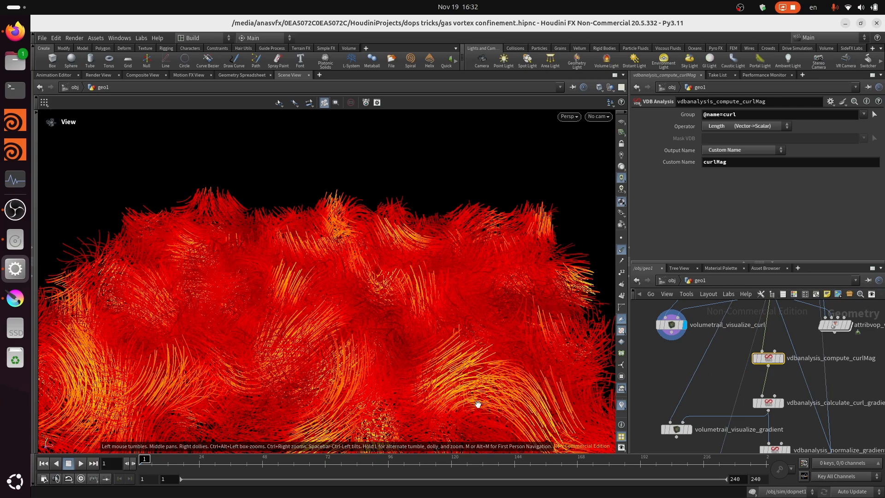
- Display the curl magnitude volume of vdbanalysis_compute_curlMag
{"action": "scroll", "coordinate": [777, 368], "scroll_direction": "up", "scroll_amount": 2}
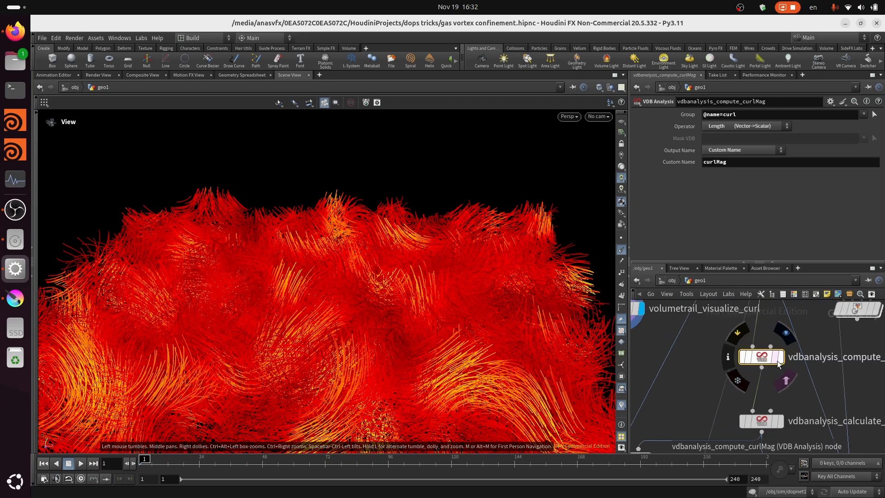
{"action": "scroll", "coordinate": [780, 366], "scroll_direction": "down", "scroll_amount": 1}
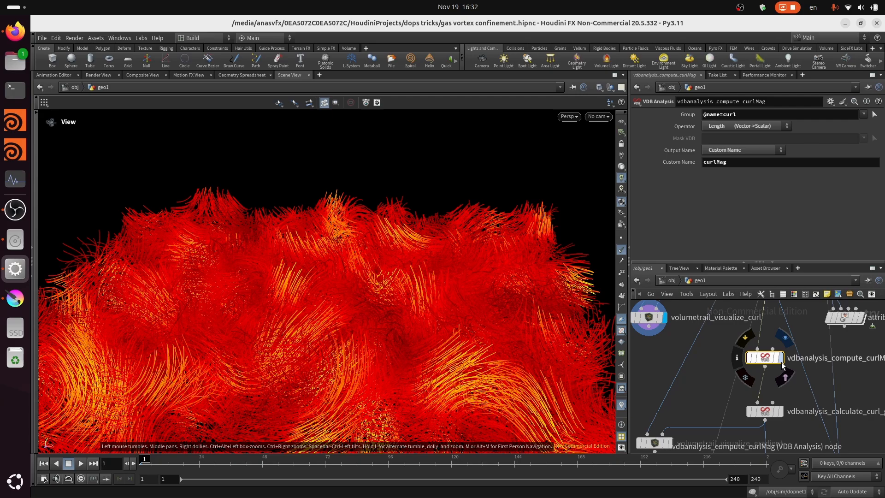
{"action": "scroll", "coordinate": [708, 364], "scroll_direction": "down", "scroll_amount": 2}
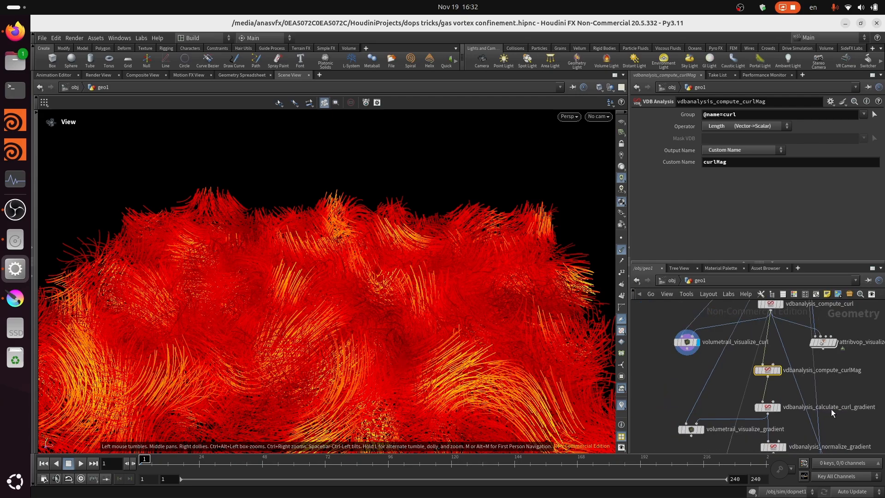
{"action": "scroll", "coordinate": [780, 368], "scroll_direction": "up", "scroll_amount": 3}
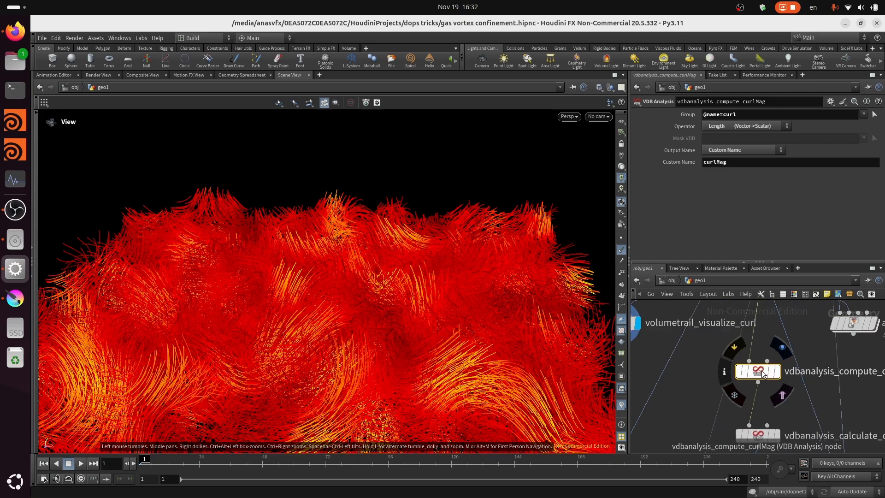
{"action": "key", "text": "r"}
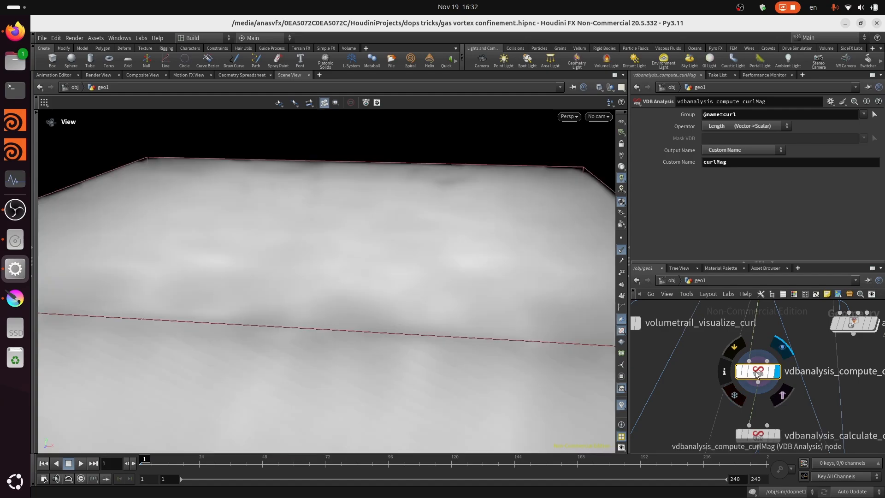
- Display the gradient volume of vdbanalysis_calculate_curl_gradient
{"action": "scroll", "coordinate": [778, 358], "scroll_direction": "down", "scroll_amount": 5}
{"action": "scroll", "coordinate": [770, 392], "scroll_direction": "up", "scroll_amount": 4}
{"action": "left_click", "coordinate": [784, 385]}
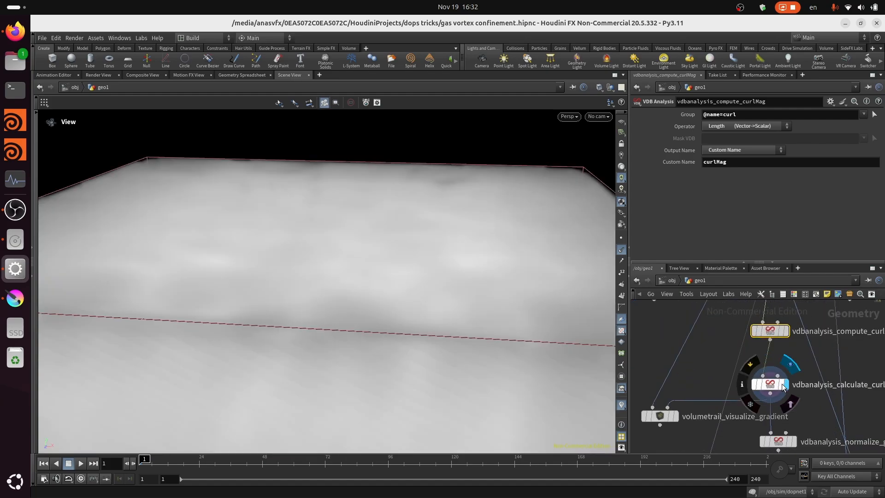
{"action": "left_click", "coordinate": [771, 375]}
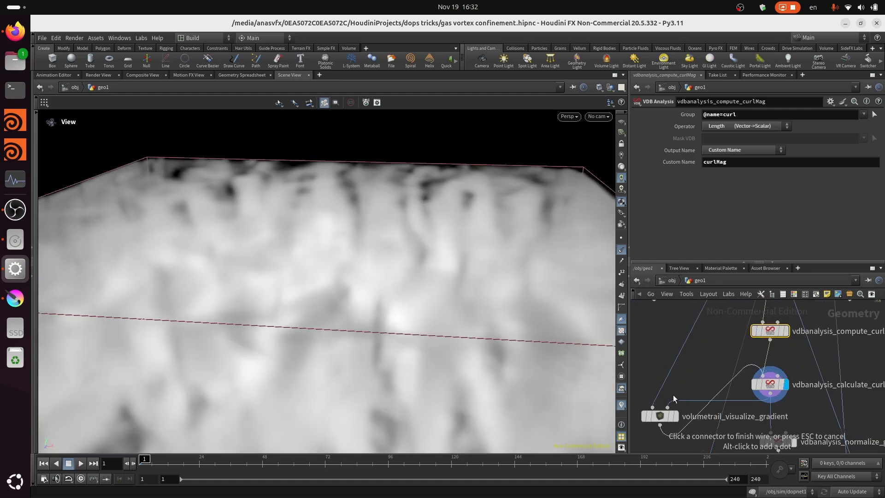
- Display volumetrail_visualize_gradient and select it to show its trail settings
{"action": "key", "text": "Escape"}
{"action": "middle_click_drag", "start_coordinate": [661, 420], "coordinate": [697, 408]}
{"action": "scroll", "coordinate": [696, 407], "scroll_direction": "up", "scroll_amount": 3}
{"action": "key", "text": "r"}
{"action": "left_click", "coordinate": [696, 407]}
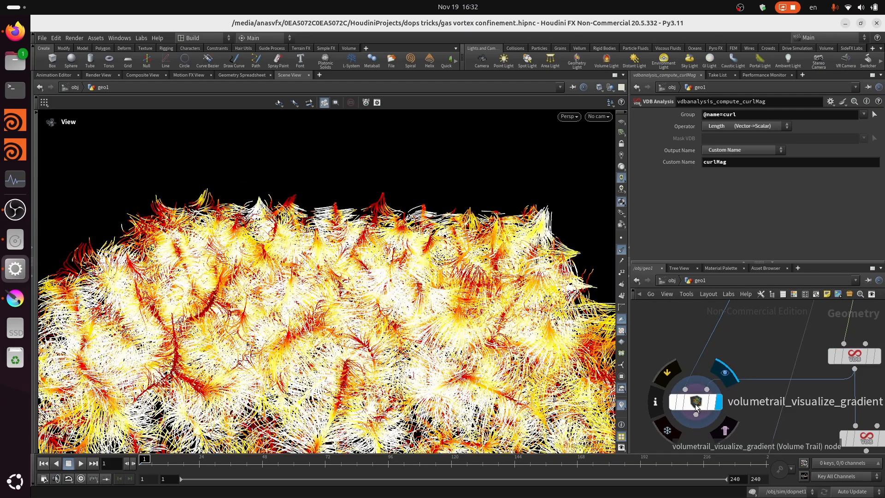
{"action": "left_click", "coordinate": [696, 404]}
- Set the Maximum of the gradient trails' velocity visualization to 0.5 and view the field from above
{"action": "scroll", "coordinate": [466, 201], "scroll_direction": "down", "scroll_amount": 5}
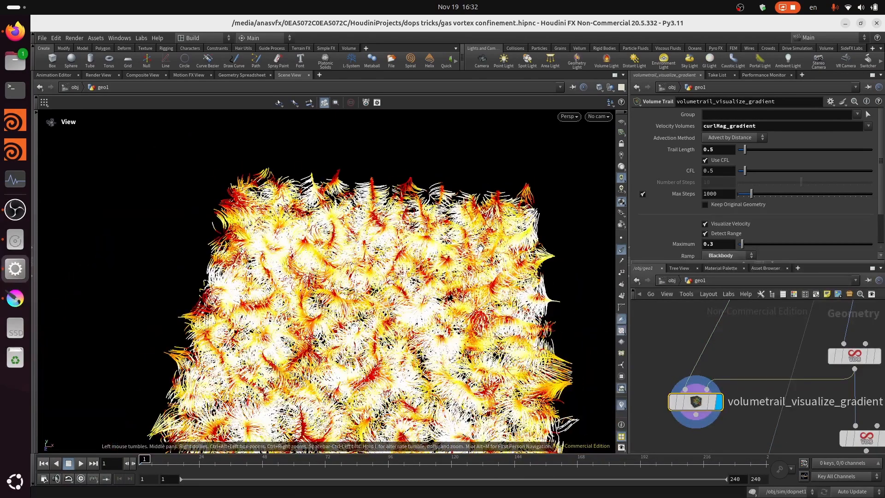
{"action": "scroll", "coordinate": [732, 161], "scroll_direction": "down", "scroll_amount": 2}
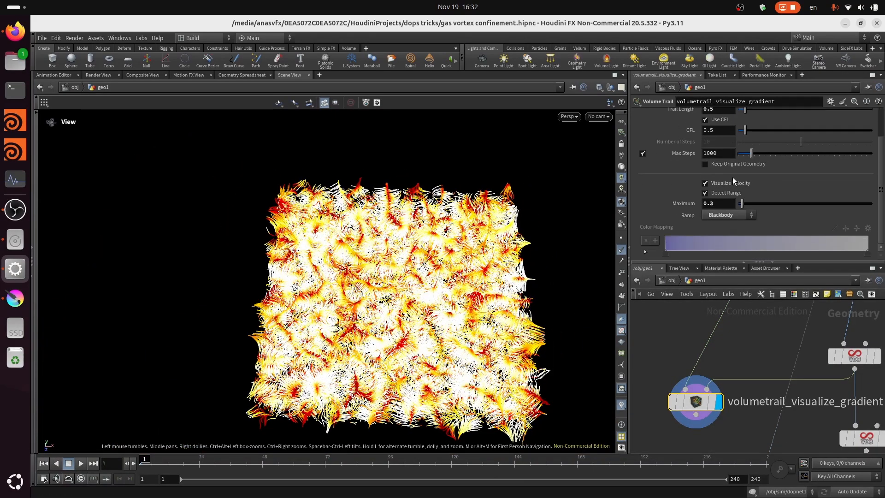
{"action": "left_click", "coordinate": [721, 203]}
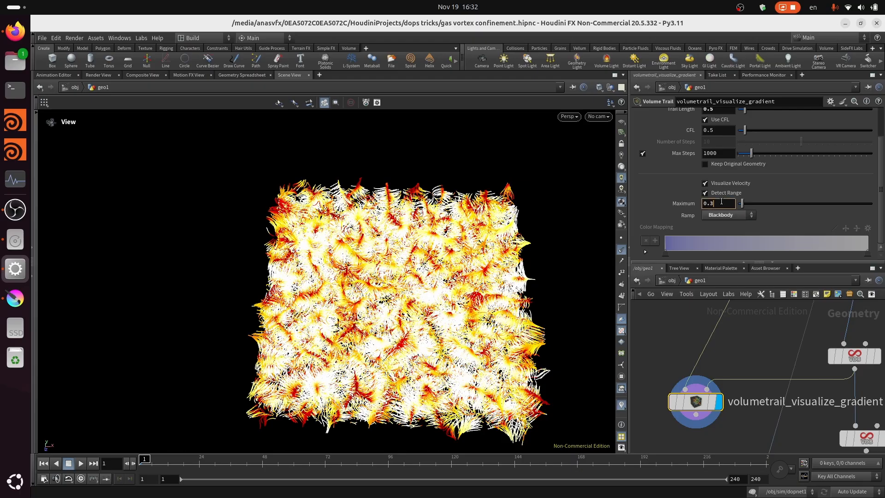
{"action": "key", "text": "Return"}
{"action": "scroll", "coordinate": [396, 286], "scroll_direction": "up", "scroll_amount": 5}
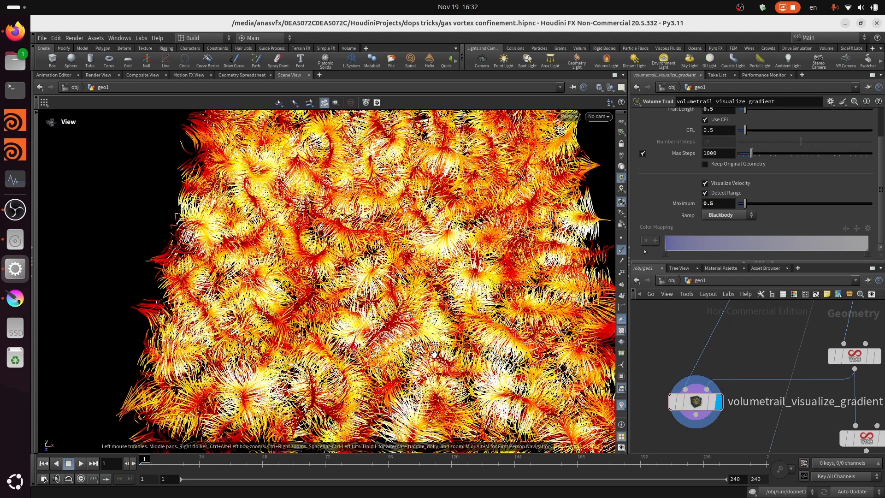
{"action": "left_click_drag", "start_coordinate": [434, 355], "coordinate": [442, 331]}
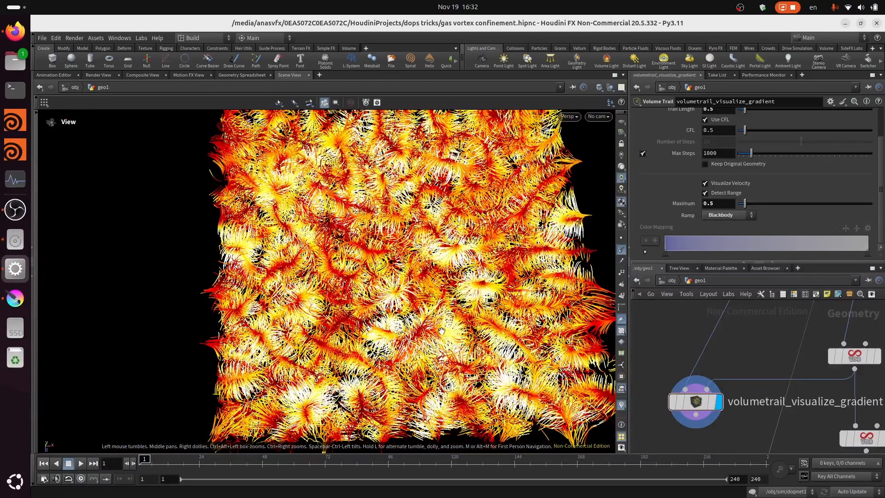
- Compare the volumetrail_visualize_curl trails with the volumetrail_visualize_gradient trails from the same viewpoint
{"action": "scroll", "coordinate": [692, 406], "scroll_direction": "down", "scroll_amount": 4}
{"action": "scroll", "coordinate": [686, 321], "scroll_direction": "up", "scroll_amount": 4}
{"action": "left_click", "coordinate": [720, 346]}
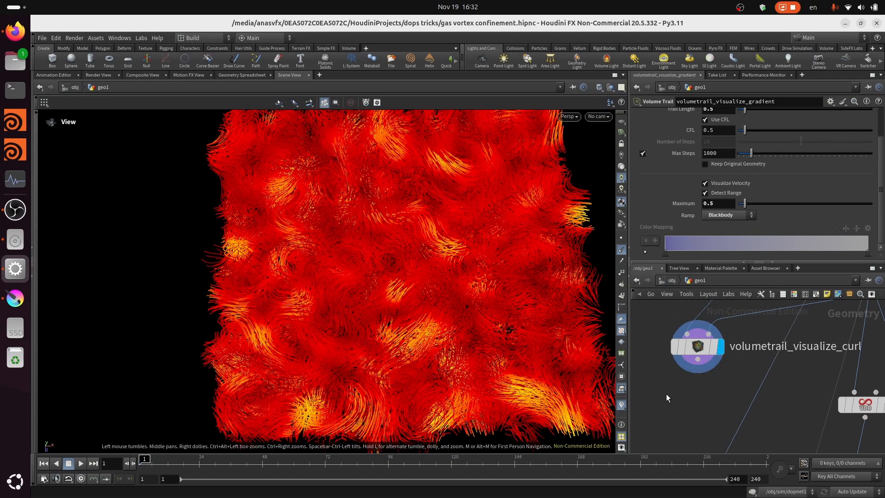
{"action": "scroll", "coordinate": [691, 405], "scroll_direction": "down", "scroll_amount": 5}
{"action": "left_click", "coordinate": [734, 444]}
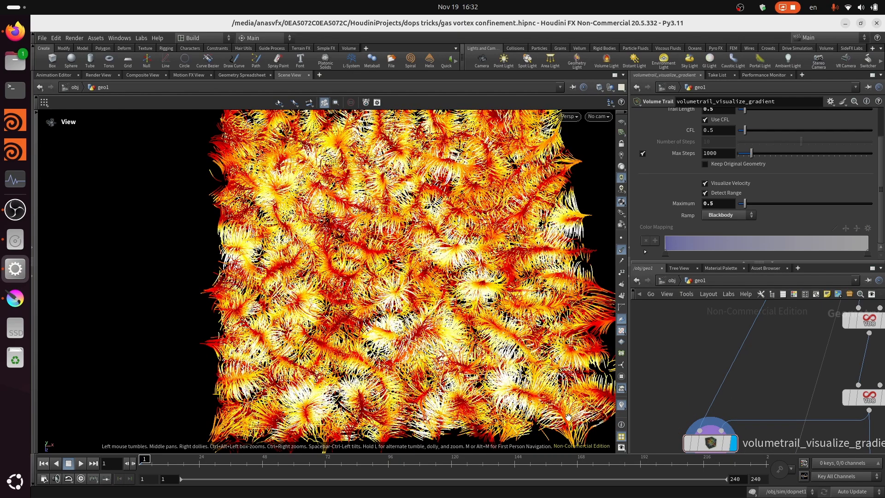
- Set the Maximum of the gradient trails' velocity visualization to 0.8
{"action": "scroll", "coordinate": [490, 366], "scroll_direction": "down", "scroll_amount": 3}
{"action": "scroll", "coordinate": [413, 178], "scroll_direction": "up", "scroll_amount": 1}
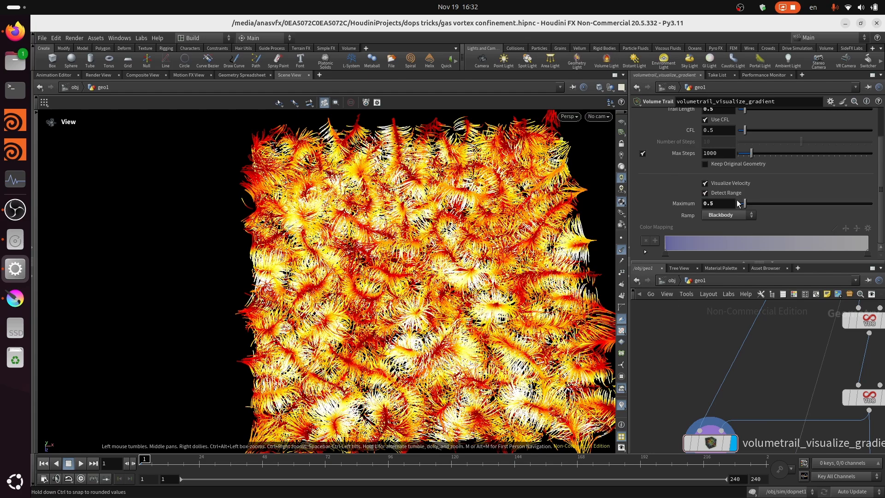
{"action": "scroll", "coordinate": [720, 211], "scroll_direction": "up", "scroll_amount": 1}
{"action": "left_click", "coordinate": [724, 218]}
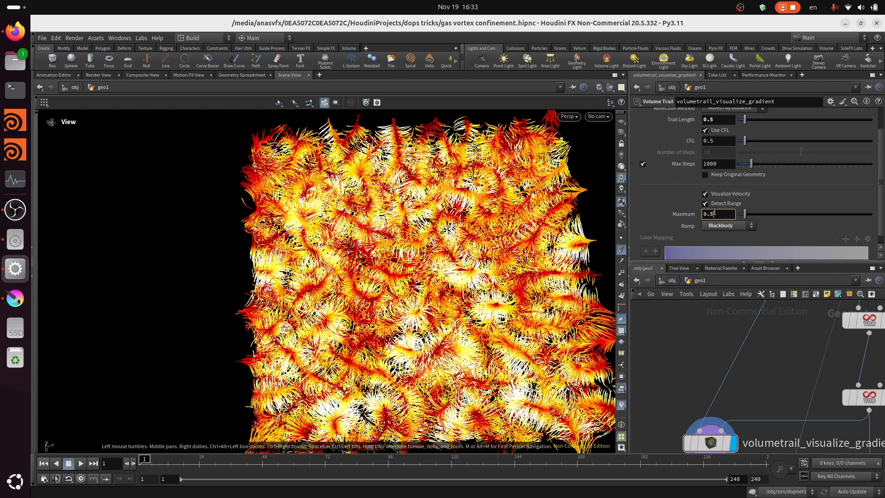
{"action": "key", "text": "Return"}
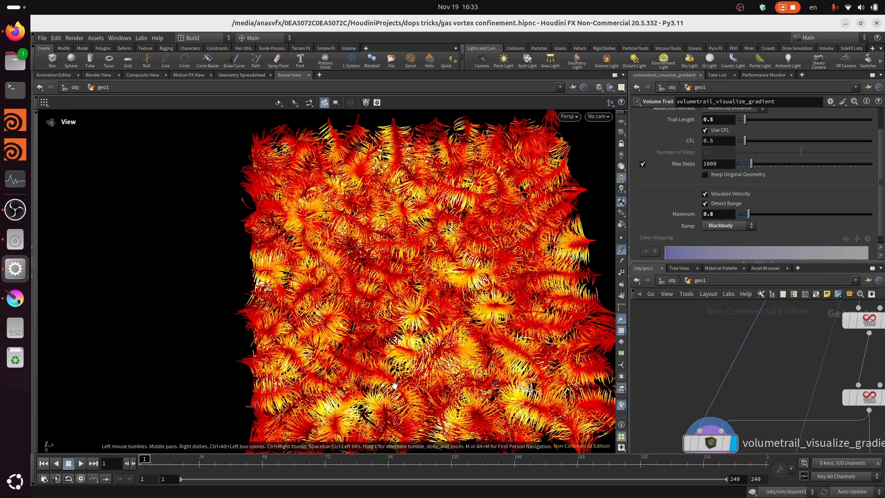
- Examine the direction of the gradient trails around the bright yellow areas across the whole field
{"action": "scroll", "coordinate": [474, 391], "scroll_direction": "up", "scroll_amount": 2}
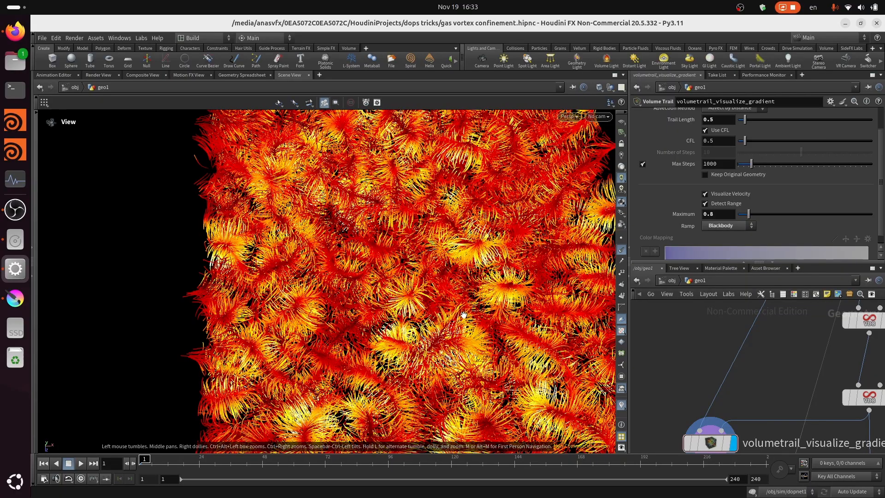
{"action": "scroll", "coordinate": [452, 324], "scroll_direction": "down", "scroll_amount": 1}
{"action": "left_click_drag", "start_coordinate": [461, 335], "coordinate": [496, 303]}
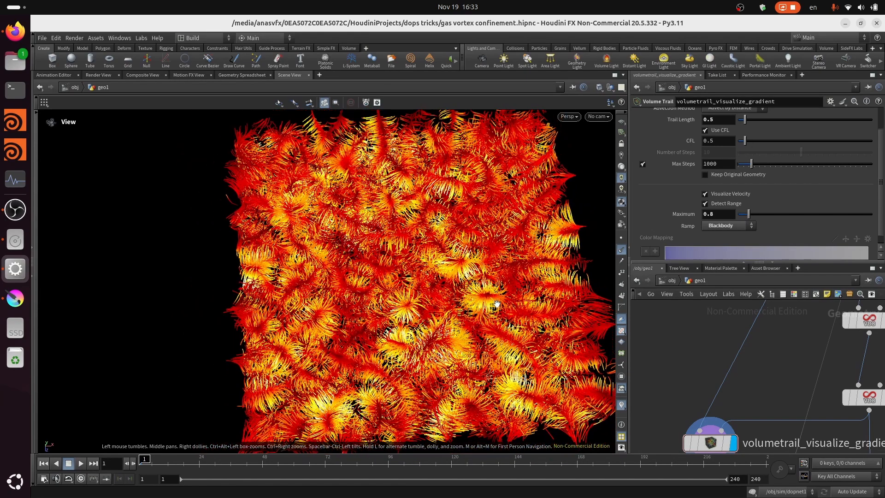
{"action": "scroll", "coordinate": [490, 310], "scroll_direction": "down", "scroll_amount": 3}
{"action": "scroll", "coordinate": [483, 300], "scroll_direction": "up", "scroll_amount": 4}
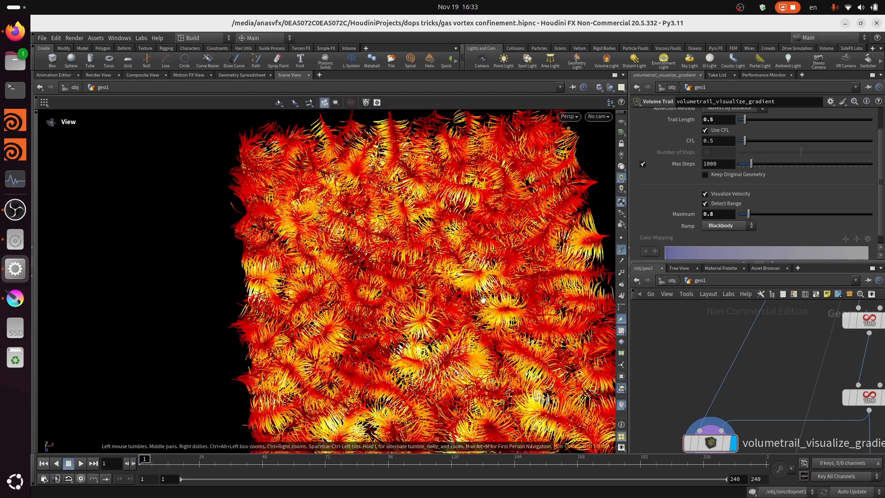
{"action": "middle_click_drag", "start_coordinate": [501, 261], "coordinate": [452, 250]}
{"action": "scroll", "coordinate": [456, 255], "scroll_direction": "up", "scroll_amount": 2}
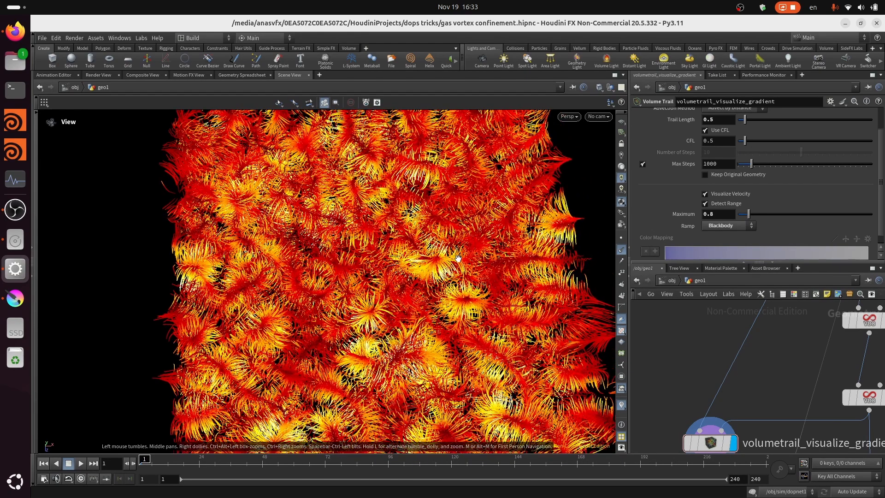
{"action": "scroll", "coordinate": [457, 268], "scroll_direction": "down", "scroll_amount": 1}
{"action": "scroll", "coordinate": [457, 269], "scroll_direction": "down", "scroll_amount": 1}
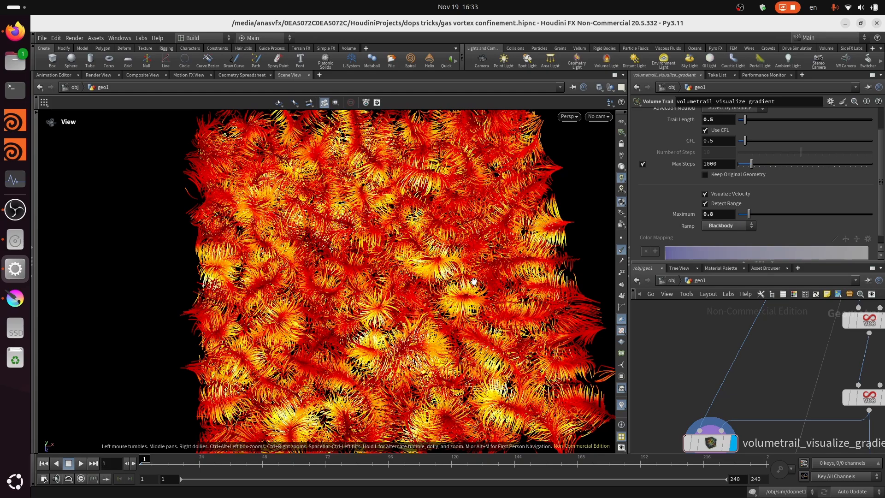
{"action": "scroll", "coordinate": [474, 281], "scroll_direction": "down", "scroll_amount": 2}
{"action": "scroll", "coordinate": [737, 363], "scroll_direction": "down", "scroll_amount": 2}
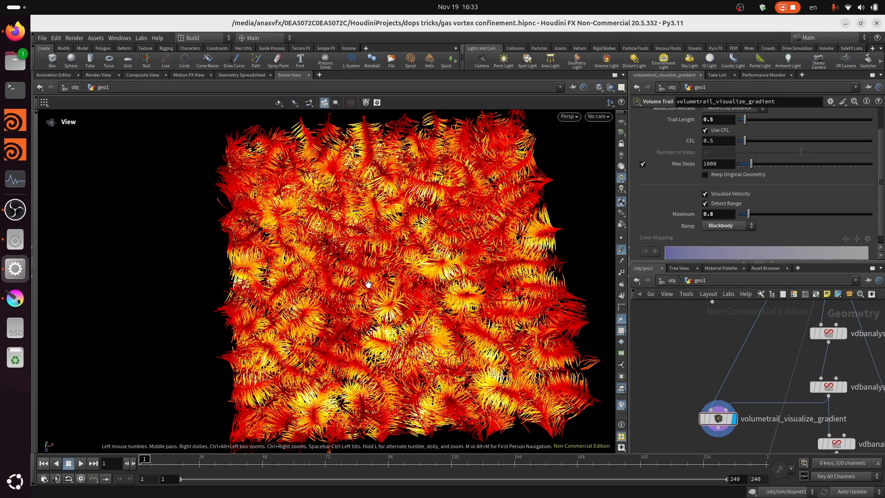
- Examine the gradient trails close up, and locate the vdbanalysis_normalize_gradient and attribvop_calculate_cross nodes after the gradient
{"action": "scroll", "coordinate": [325, 276], "scroll_direction": "up", "scroll_amount": 1}
{"action": "middle_click_drag", "start_coordinate": [479, 301], "coordinate": [452, 326]}
{"action": "scroll", "coordinate": [430, 298], "scroll_direction": "up", "scroll_amount": 1}
{"action": "scroll", "coordinate": [444, 272], "scroll_direction": "down", "scroll_amount": 2}
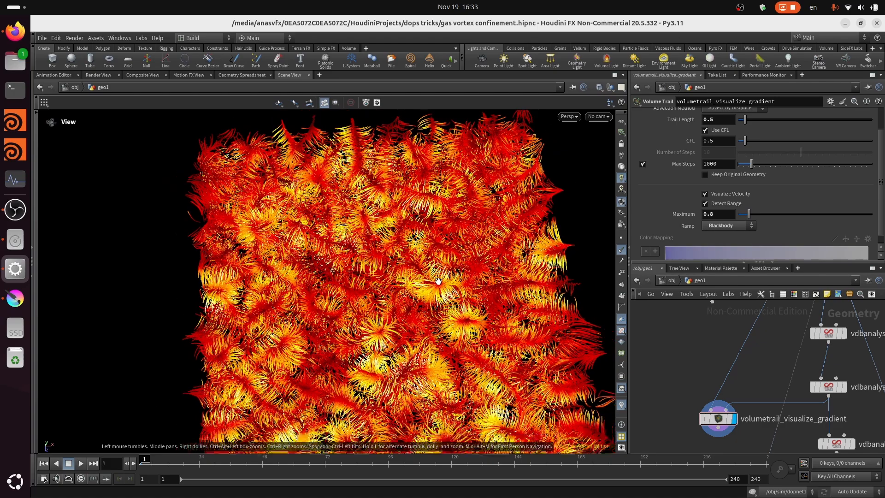
{"action": "scroll", "coordinate": [732, 350], "scroll_direction": "down", "scroll_amount": 2}
{"action": "middle_click_drag", "start_coordinate": [740, 351], "coordinate": [700, 319]}
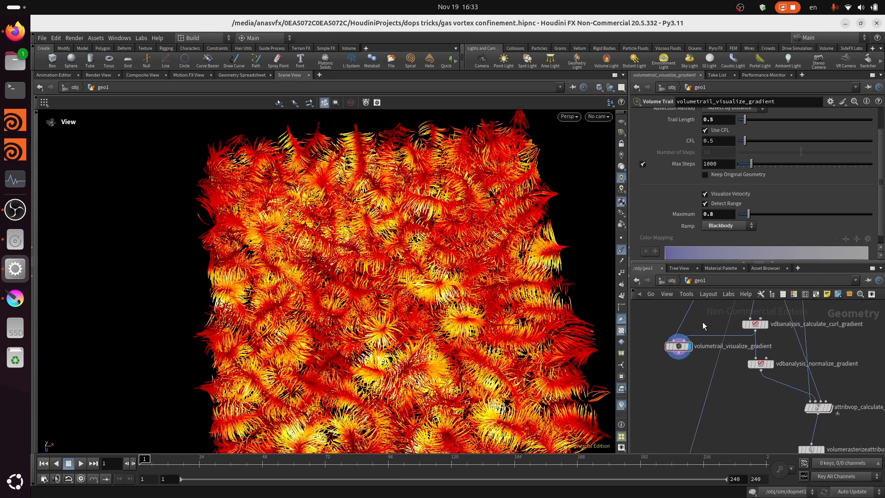
{"action": "scroll", "coordinate": [456, 350], "scroll_direction": "up", "scroll_amount": 4}
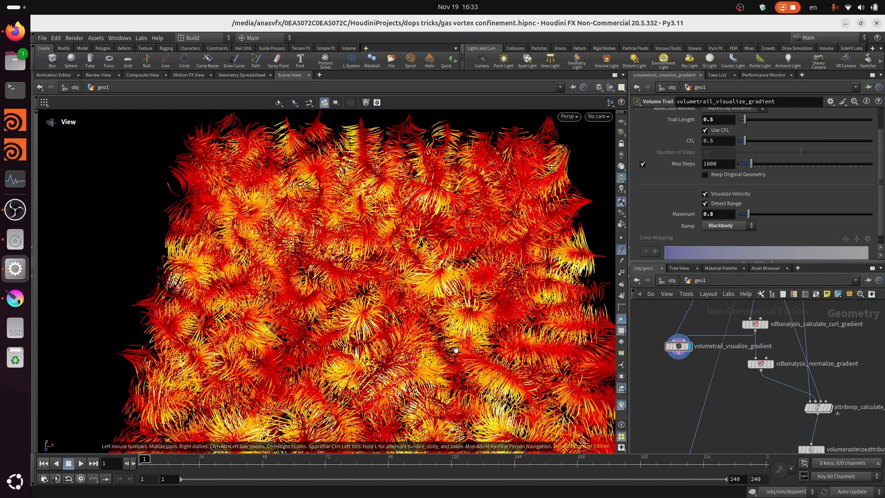
{"action": "left_click_drag", "start_coordinate": [456, 350], "coordinate": [423, 407]}
{"action": "scroll", "coordinate": [424, 408], "scroll_direction": "up", "scroll_amount": 3}
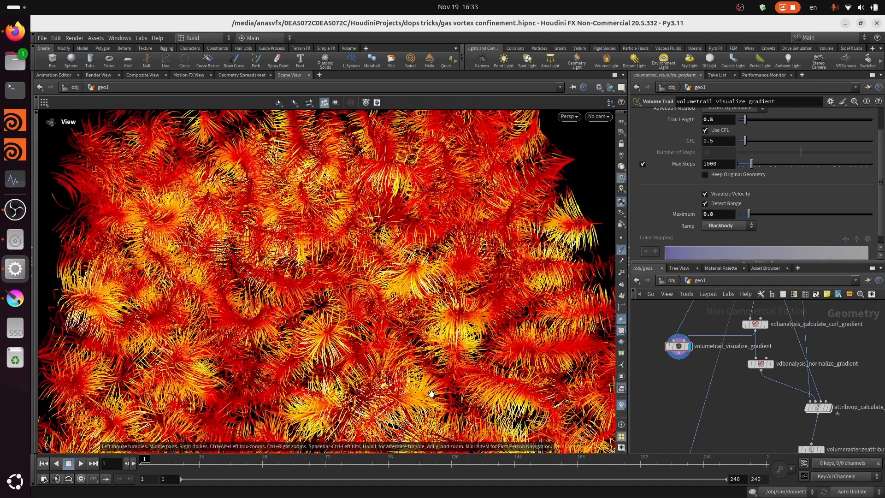
{"action": "left_click_drag", "start_coordinate": [476, 349], "coordinate": [551, 345]}
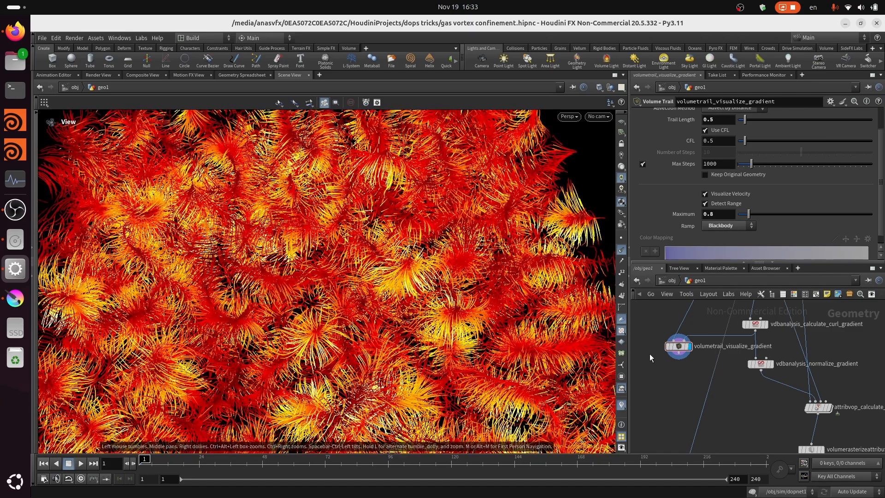
{"action": "middle_click_drag", "start_coordinate": [753, 397], "coordinate": [732, 389]}
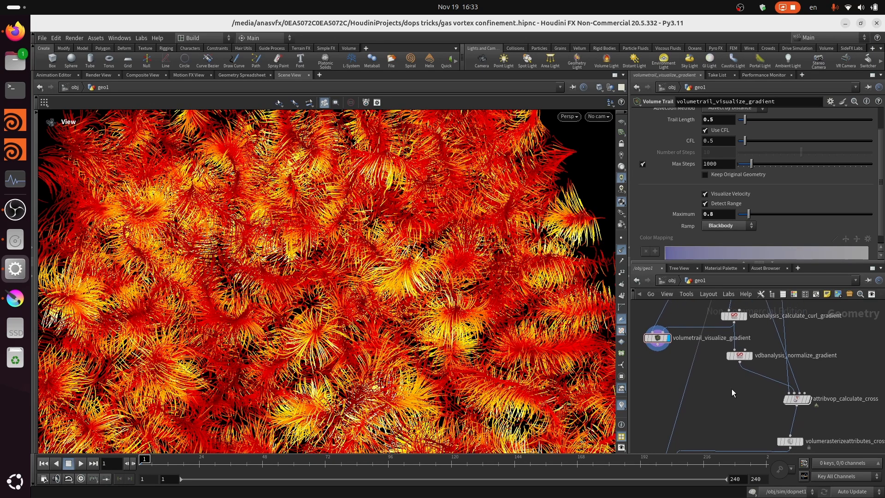
- Switch to Krita and draw an arrow below the gradient (curlMag) note, leading to the handwritten word "Normalize"
{"action": "left_click", "coordinate": [10, 304]}
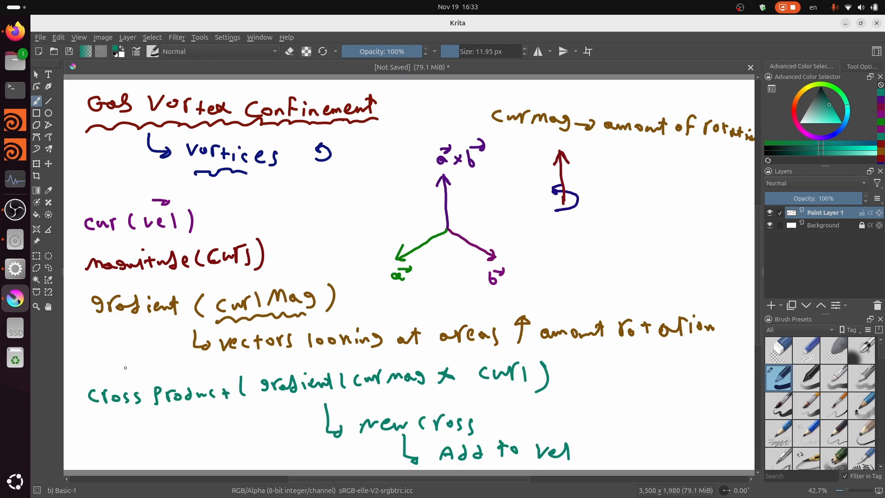
{"action": "mouse_move", "coordinate": [112, 324]}
{"action": "left_mouse_down"}
{"action": "mouse_move", "coordinate": [111, 356]}
{"action": "mouse_move", "coordinate": [125, 365]}
{"action": "left_mouse_up"}
{"action": "mouse_move", "coordinate": [121, 359]}
{"action": "left_mouse_down"}
{"action": "mouse_move", "coordinate": [121, 369]}
{"action": "mouse_move", "coordinate": [142, 361]}
{"action": "mouse_move", "coordinate": [212, 369]}
{"action": "left_mouse_up"}
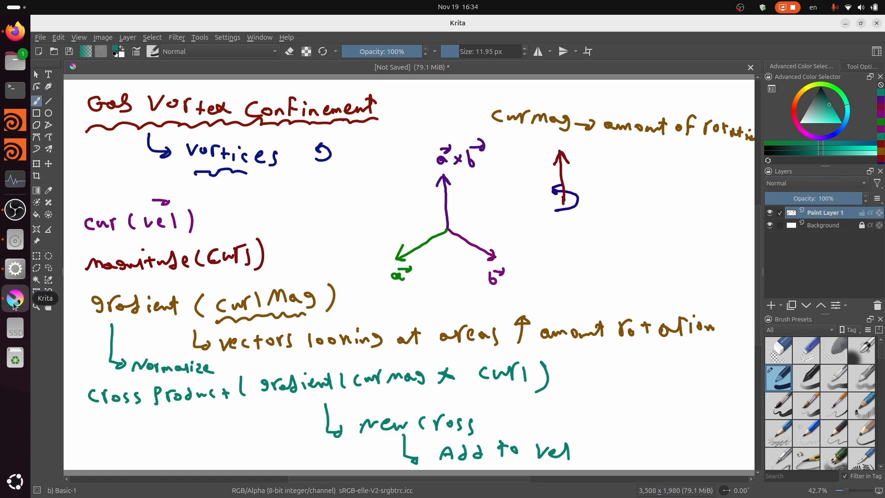
- Switch back to Houdini and locate attribvop_calculate_cross with its connected volumerasterizeattributes_cross and volumetrail_vortexdir nodes
{"action": "left_click", "coordinate": [15, 268]}
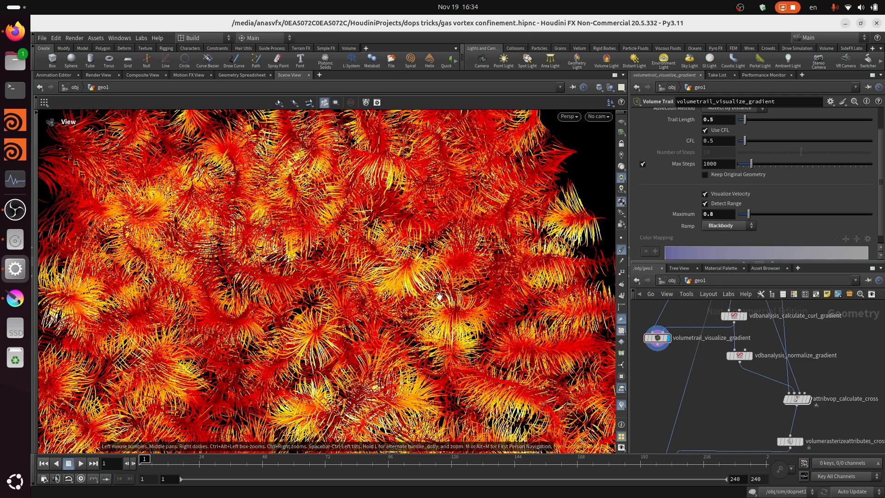
{"action": "middle_click_drag", "start_coordinate": [315, 248], "coordinate": [348, 197]}
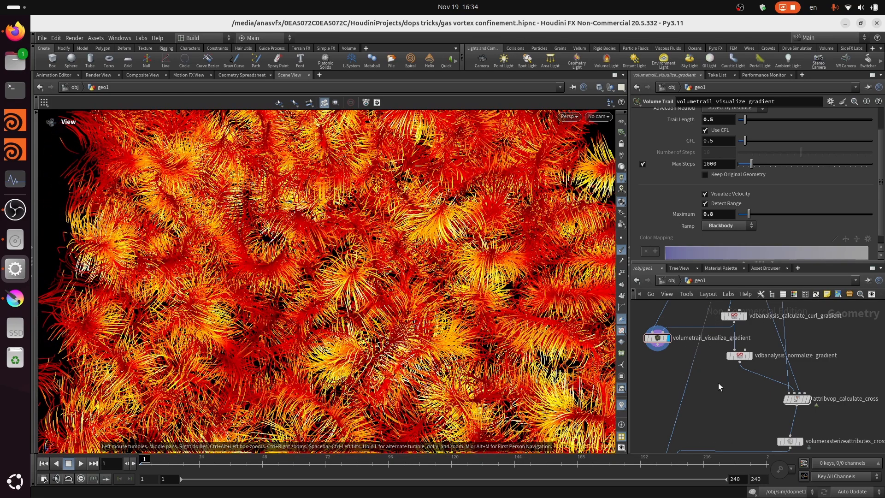
{"action": "middle_click_drag", "start_coordinate": [725, 411], "coordinate": [670, 358]}
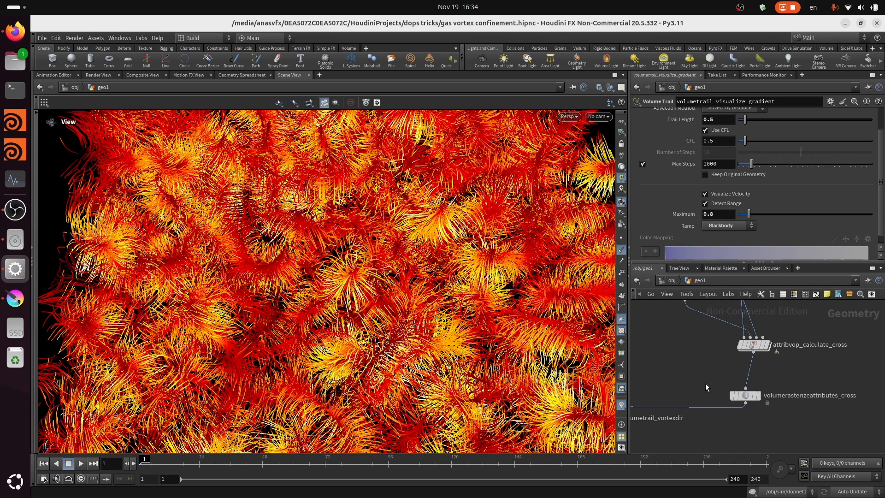
{"action": "scroll", "coordinate": [705, 383], "scroll_direction": "up", "scroll_amount": 1}
{"action": "middle_click_drag", "start_coordinate": [705, 383], "coordinate": [793, 364]}
{"action": "scroll", "coordinate": [754, 369], "scroll_direction": "down", "scroll_amount": 3}
{"action": "scroll", "coordinate": [829, 336], "scroll_direction": "up", "scroll_amount": 1}
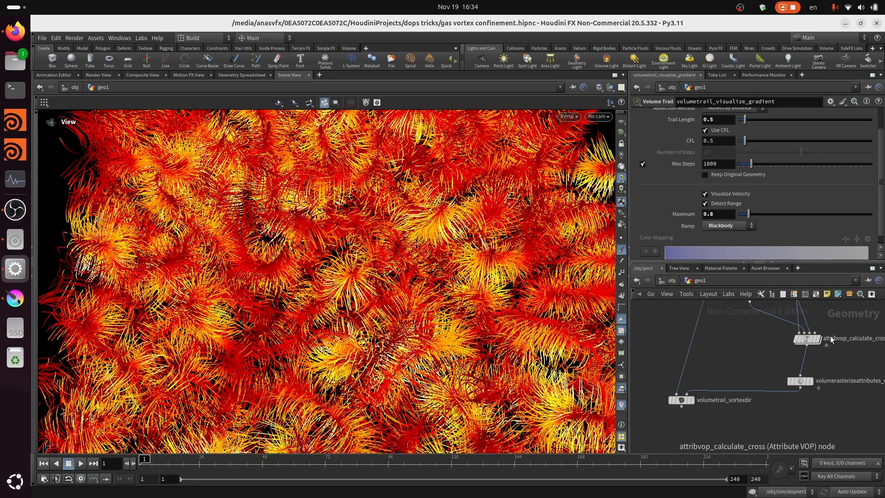
- Display the output of the volumetrail_vortexdir node in the viewport
{"action": "scroll", "coordinate": [830, 336], "scroll_direction": "up", "scroll_amount": 1}
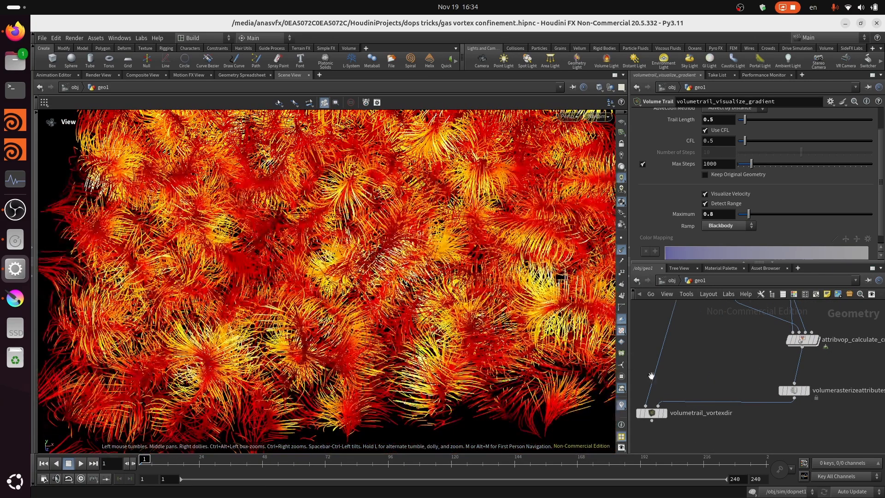
{"action": "scroll", "coordinate": [683, 427], "scroll_direction": "up", "scroll_amount": 1}
{"action": "scroll", "coordinate": [683, 428], "scroll_direction": "up", "scroll_amount": 1}
{"action": "scroll", "coordinate": [691, 429], "scroll_direction": "up", "scroll_amount": 1}
{"action": "middle_click_drag", "start_coordinate": [692, 429], "coordinate": [728, 408]}
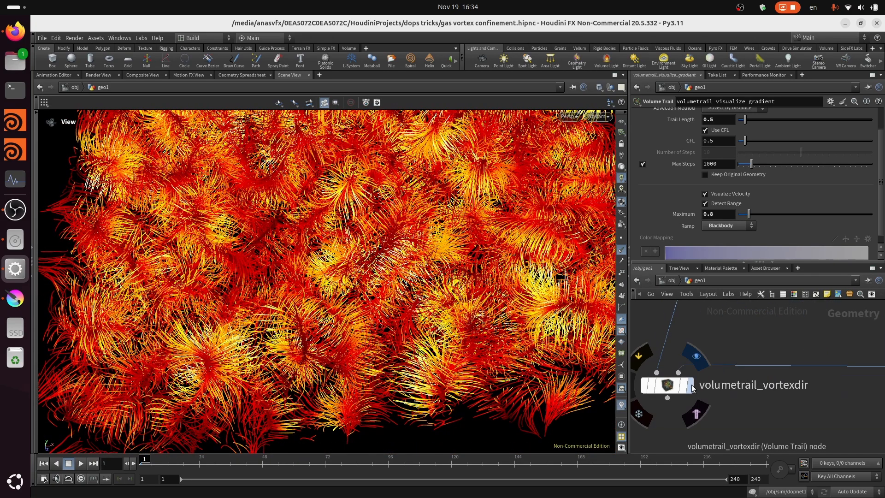
{"action": "key", "text": "r"}
{"action": "left_click", "coordinate": [672, 386]}
- Examine the vortex direction trails across the whole field and around individual swirls, from above and at a tilt
{"action": "scroll", "coordinate": [328, 350], "scroll_direction": "down", "scroll_amount": 3}
{"action": "left_click_drag", "start_coordinate": [327, 349], "coordinate": [329, 306]}
{"action": "scroll", "coordinate": [329, 307], "scroll_direction": "up", "scroll_amount": 1}
{"action": "middle_click_drag", "start_coordinate": [335, 291], "coordinate": [348, 354]}
{"action": "scroll", "coordinate": [348, 353], "scroll_direction": "down", "scroll_amount": 1}
{"action": "scroll", "coordinate": [395, 298], "scroll_direction": "up", "scroll_amount": 2}
{"action": "scroll", "coordinate": [342, 345], "scroll_direction": "down", "scroll_amount": 1}
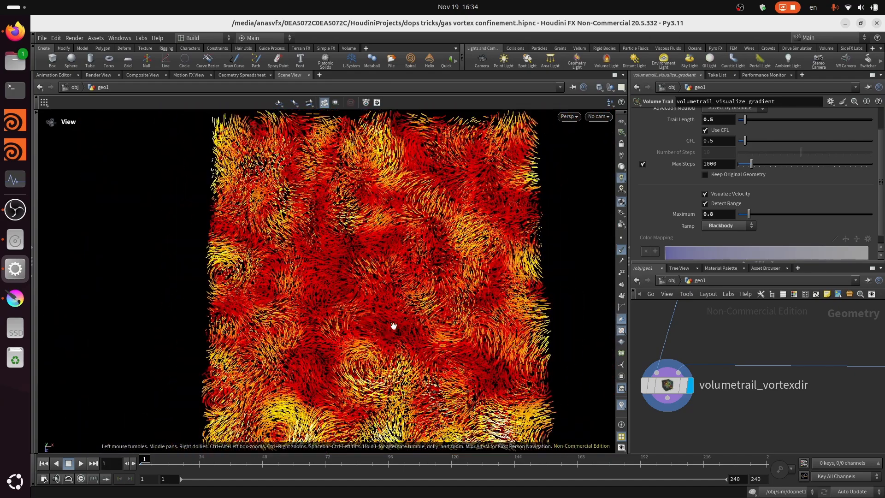
{"action": "scroll", "coordinate": [393, 325], "scroll_direction": "up", "scroll_amount": 1}
{"action": "scroll", "coordinate": [409, 250], "scroll_direction": "up", "scroll_amount": 1}
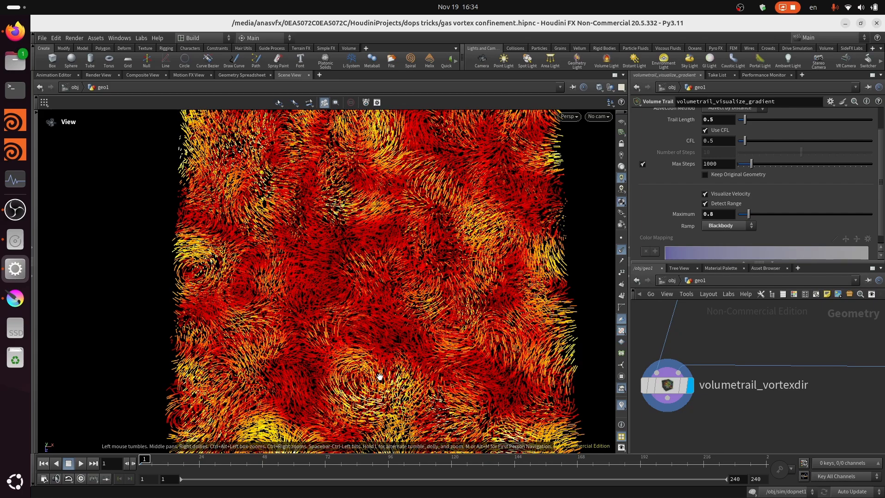
{"action": "scroll", "coordinate": [380, 376], "scroll_direction": "up", "scroll_amount": 1}
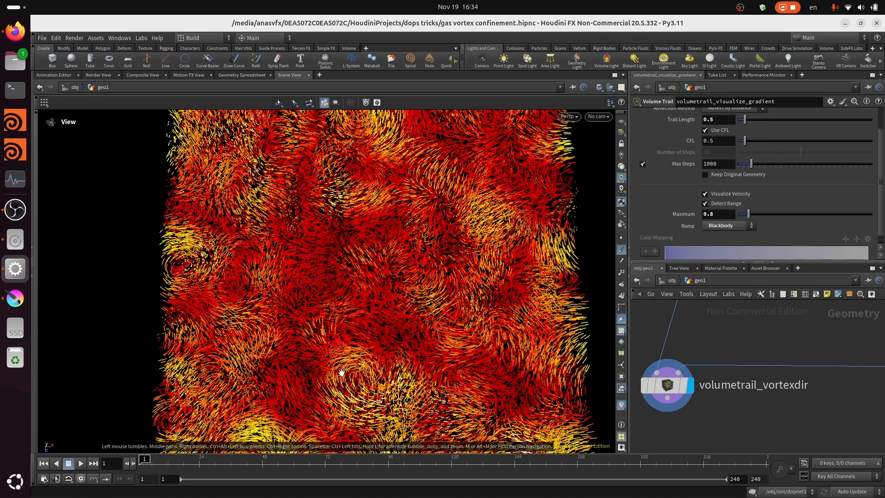
{"action": "scroll", "coordinate": [389, 376], "scroll_direction": "down", "scroll_amount": 1}
{"action": "scroll", "coordinate": [433, 327], "scroll_direction": "down", "scroll_amount": 1}
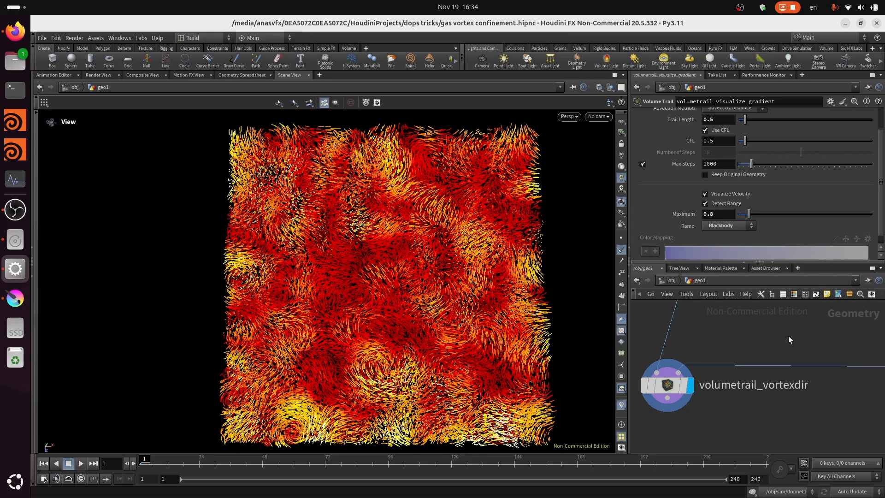
{"action": "middle_click_drag", "start_coordinate": [787, 340], "coordinate": [720, 395]}
{"action": "scroll", "coordinate": [355, 306], "scroll_direction": "up", "scroll_amount": 3}
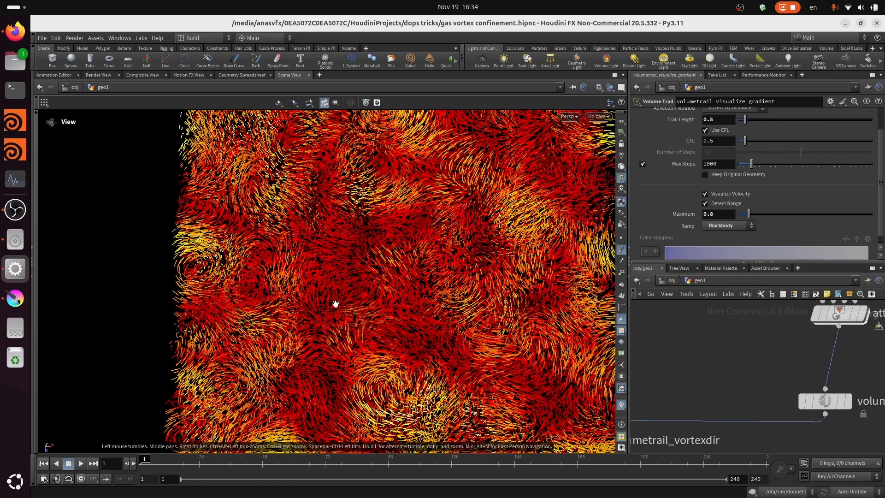
{"action": "scroll", "coordinate": [356, 318], "scroll_direction": "down", "scroll_amount": 5}
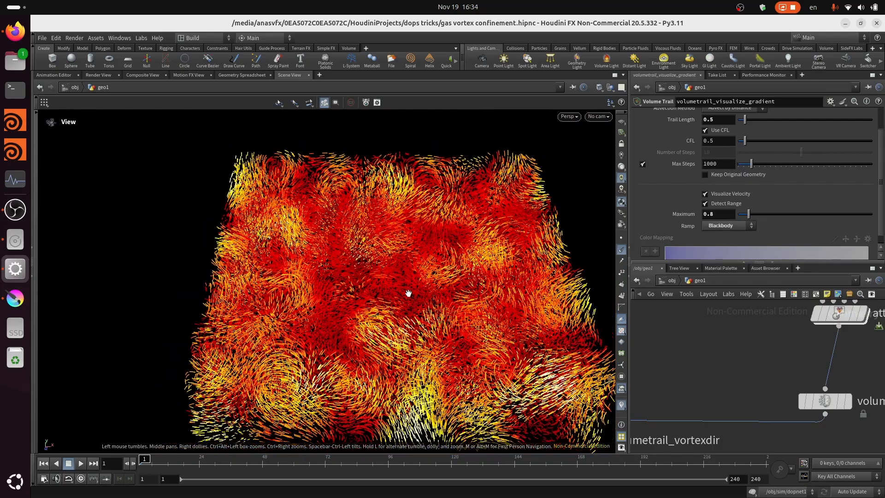
{"action": "left_click_drag", "start_coordinate": [341, 355], "coordinate": [385, 353]}
{"action": "scroll", "coordinate": [812, 366], "scroll_direction": "down", "scroll_amount": 2}
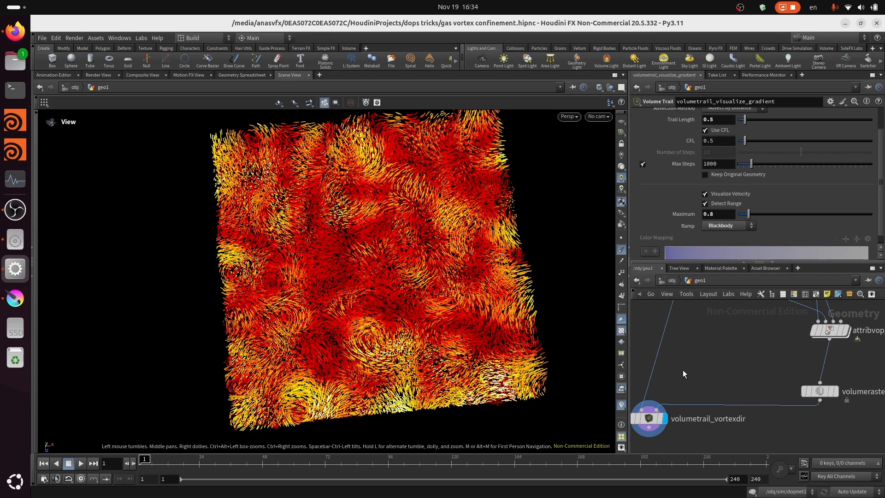
- Display the volumetrail_visualize_gradient node to compare its trails with the vortex directions
{"action": "scroll", "coordinate": [751, 411], "scroll_direction": "down", "scroll_amount": 2}
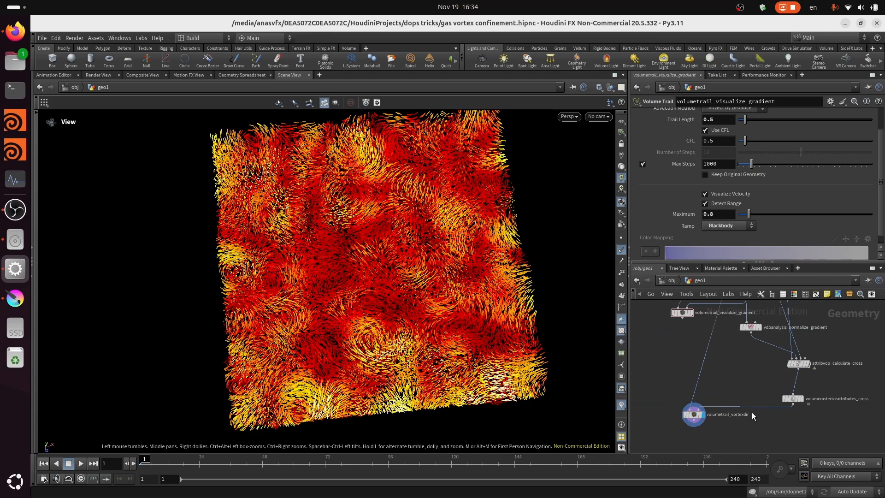
{"action": "middle_click_drag", "start_coordinate": [751, 412], "coordinate": [742, 446]}
{"action": "mouse_move", "coordinate": [687, 368]}
{"action": "scroll", "coordinate": [688, 368], "scroll_direction": "up", "scroll_amount": 3}
{"action": "left_click", "coordinate": [699, 340]}
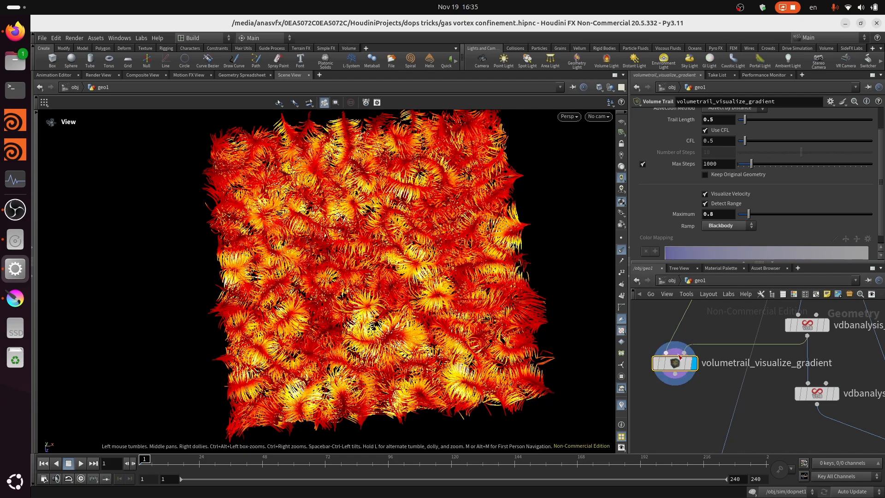
- Switch the display back to volumetrail_vortexdir and open the parameters of that node
{"action": "scroll", "coordinate": [671, 370], "scroll_direction": "down", "scroll_amount": 2}
{"action": "middle_click_drag", "start_coordinate": [706, 356], "coordinate": [740, 438]}
{"action": "scroll", "coordinate": [717, 367], "scroll_direction": "up", "scroll_amount": 4}
{"action": "scroll", "coordinate": [718, 357], "scroll_direction": "down", "scroll_amount": 6}
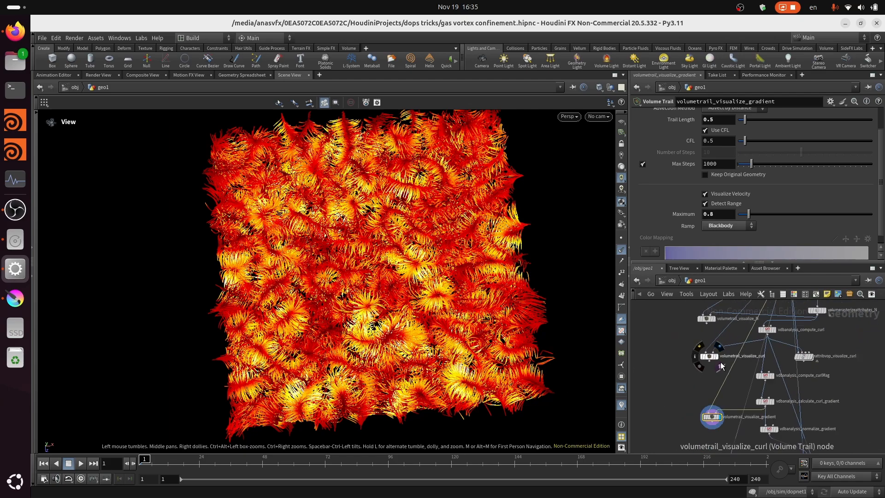
{"action": "middle_click_drag", "start_coordinate": [725, 375], "coordinate": [727, 285]}
{"action": "scroll", "coordinate": [736, 411], "scroll_direction": "up", "scroll_amount": 5}
{"action": "left_click", "coordinate": [718, 408]}
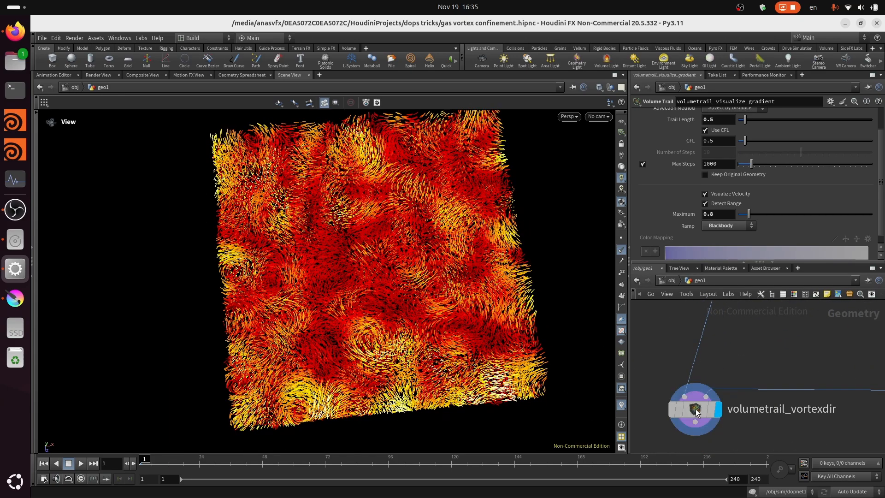
{"action": "left_click", "coordinate": [694, 409]}
- Examine the circular trails around the bright yellow swirls near the lower edge of the vortex direction field
{"action": "scroll", "coordinate": [309, 321], "scroll_direction": "up", "scroll_amount": 3}
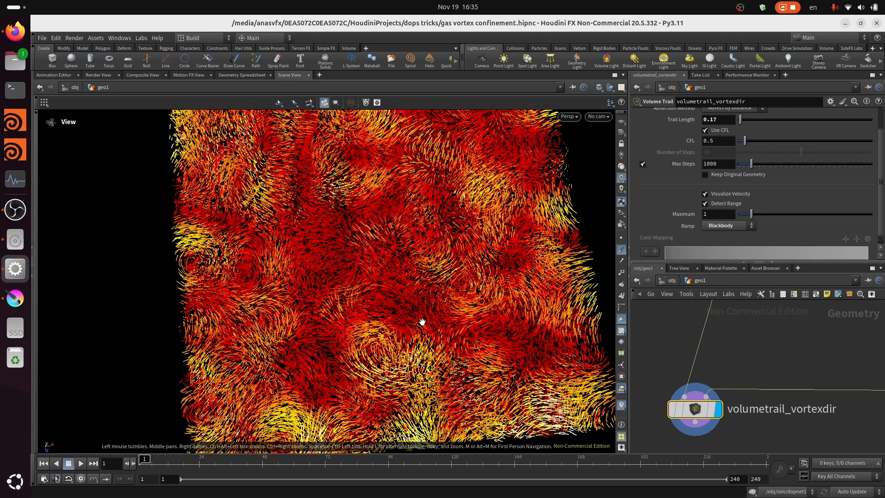
{"action": "scroll", "coordinate": [422, 321], "scroll_direction": "down", "scroll_amount": 3}
{"action": "scroll", "coordinate": [708, 377], "scroll_direction": "down", "scroll_amount": 4}
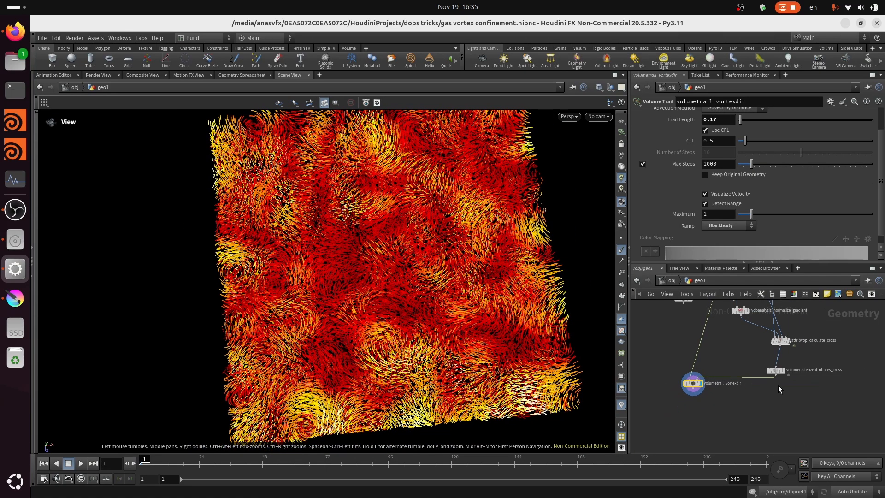
{"action": "scroll", "coordinate": [756, 382], "scroll_direction": "up", "scroll_amount": 4}
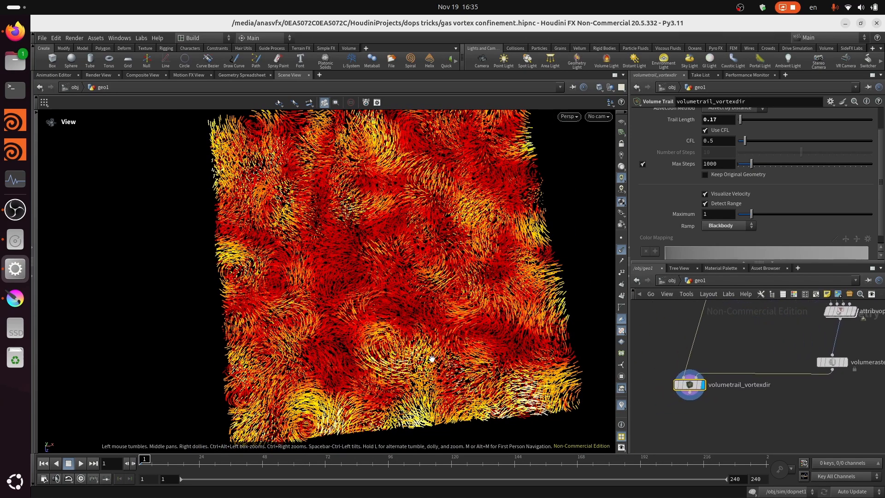
{"action": "scroll", "coordinate": [431, 358], "scroll_direction": "up", "scroll_amount": 4}
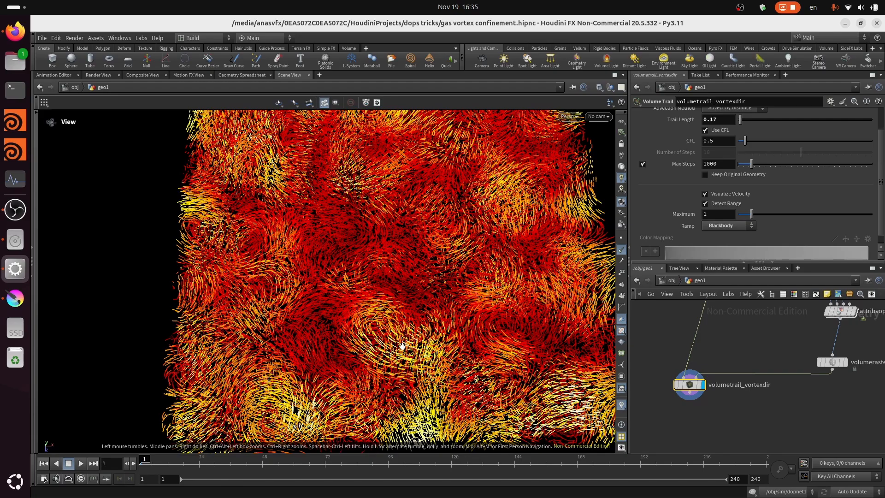
{"action": "scroll", "coordinate": [402, 346], "scroll_direction": "down", "scroll_amount": 3}
{"action": "left_click_drag", "start_coordinate": [405, 345], "coordinate": [447, 315]}
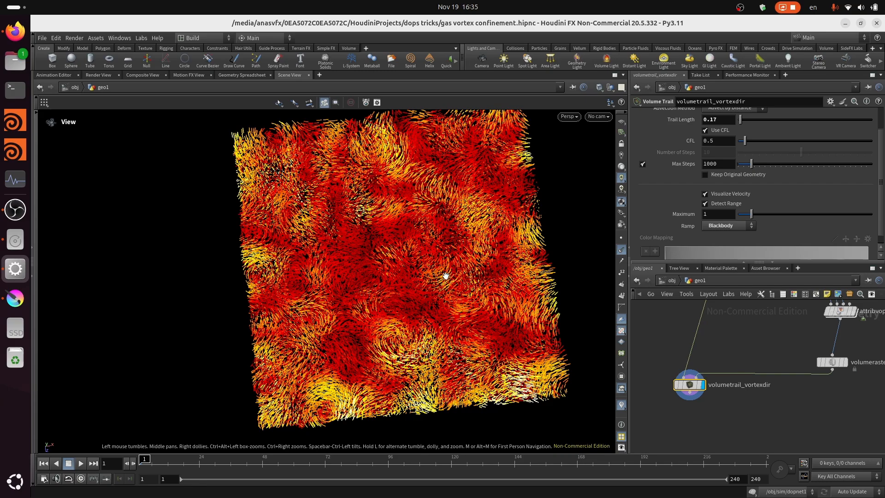
- Review the node chain from pointsfromvolume1 and switch1 through curl, gradient and cross product, comparing it with the vortex direction trails
{"action": "scroll", "coordinate": [686, 406], "scroll_direction": "down", "scroll_amount": 6}
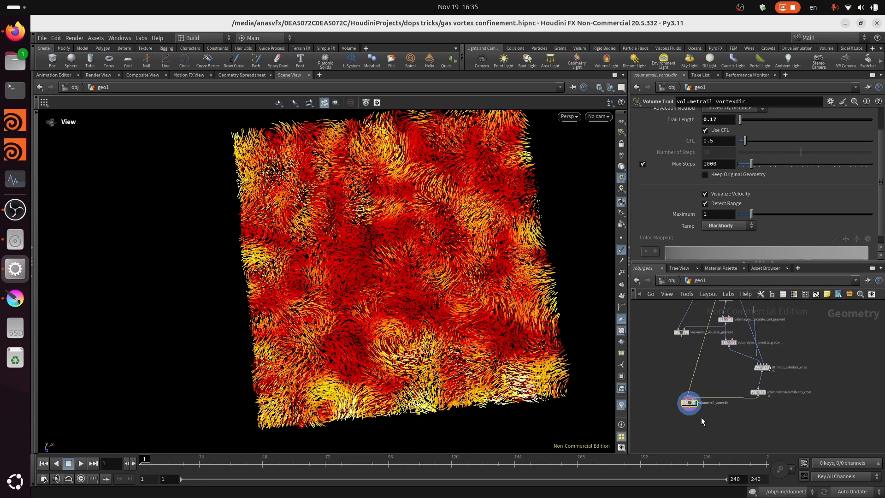
{"action": "scroll", "coordinate": [727, 449], "scroll_direction": "up", "scroll_amount": 5}
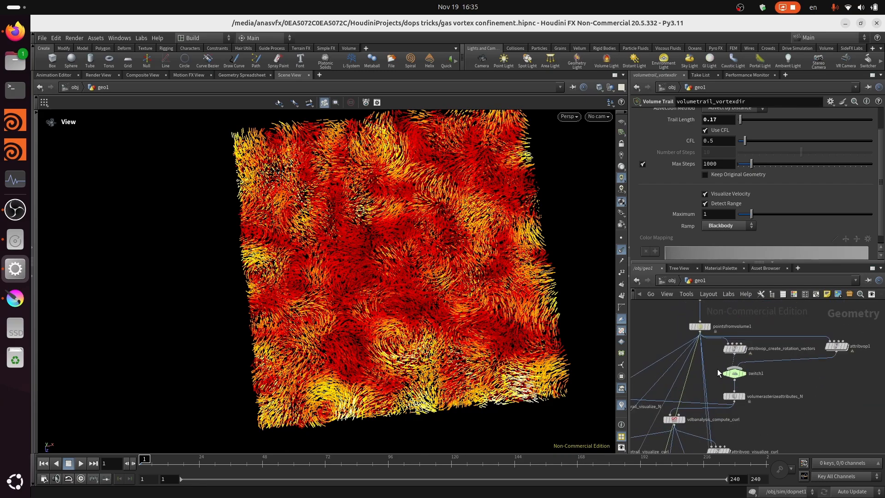
{"action": "scroll", "coordinate": [719, 449], "scroll_direction": "down", "scroll_amount": 2}
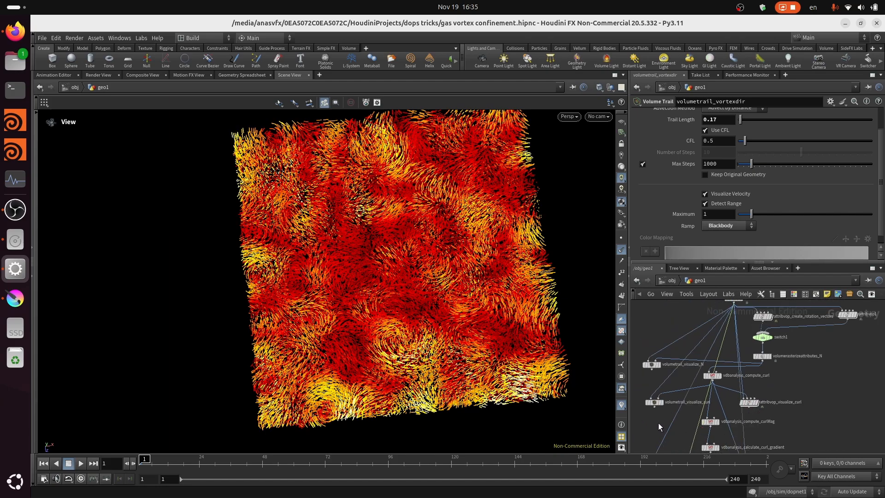
{"action": "middle_click_drag", "start_coordinate": [658, 422], "coordinate": [707, 314]}
{"action": "scroll", "coordinate": [321, 336], "scroll_direction": "up", "scroll_amount": 2}
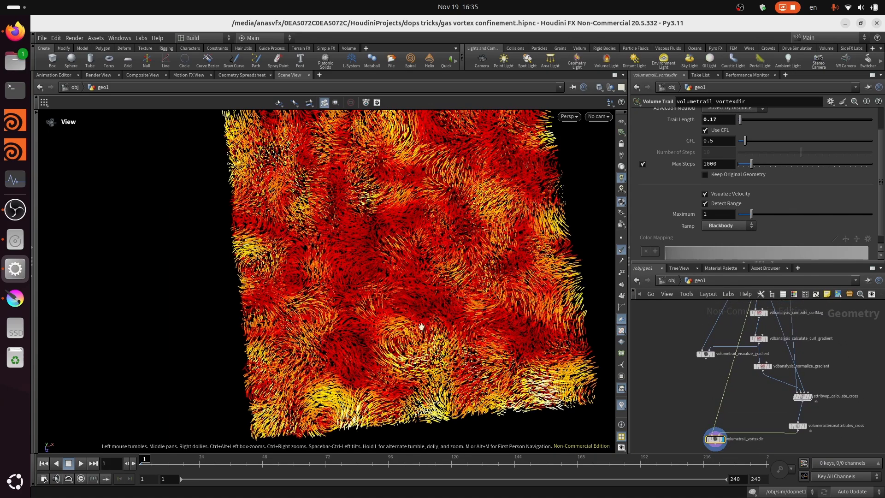
{"action": "scroll", "coordinate": [396, 349], "scroll_direction": "down", "scroll_amount": 1}
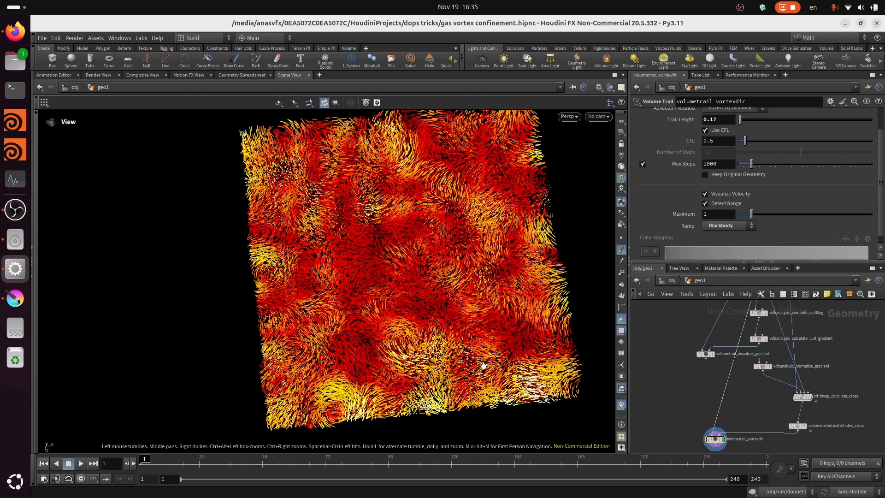
{"action": "left_click_drag", "start_coordinate": [404, 362], "coordinate": [405, 334]}
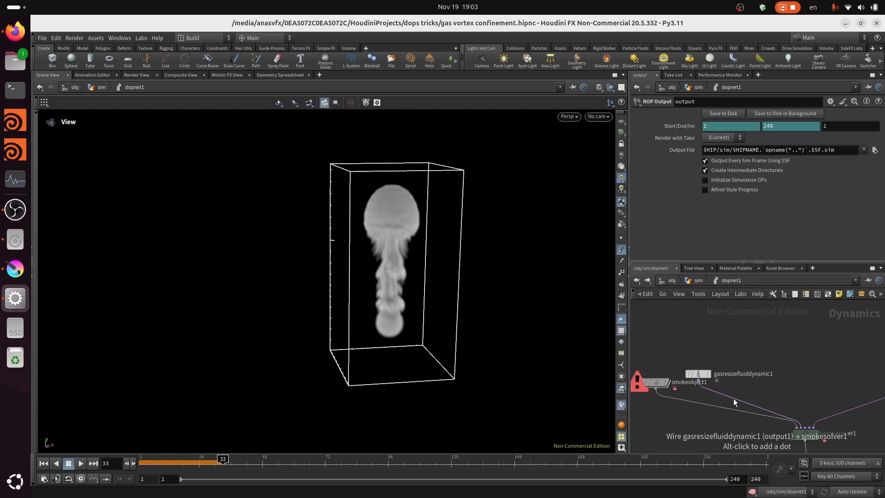
- Read the error details of smokeobject1 in dopnet1 and match the node to its current definition
{"action": "scroll", "coordinate": [654, 375], "scroll_direction": "up", "scroll_amount": 3}
{"action": "middle_click", "coordinate": [663, 369]}
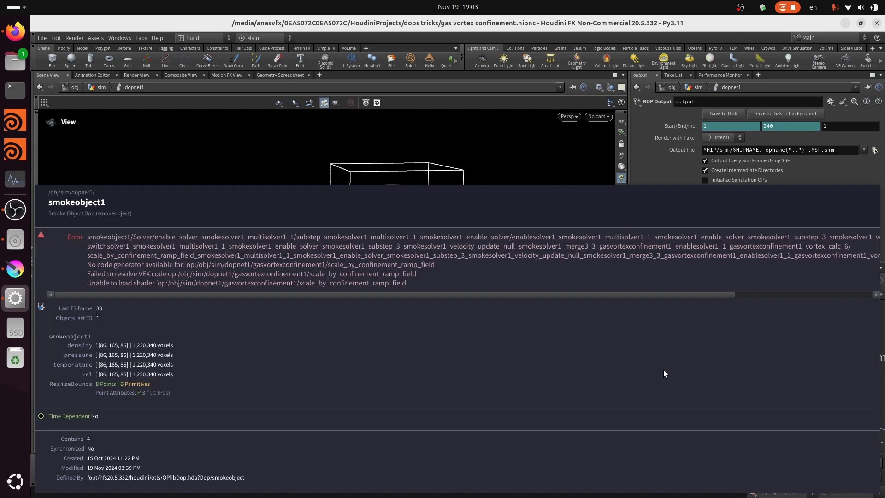
{"action": "right_click", "coordinate": [666, 375]}
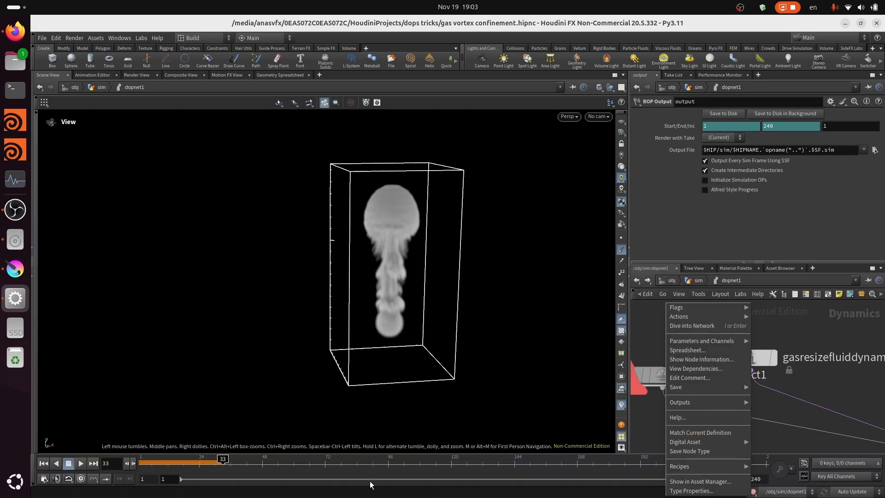
{"action": "left_click", "coordinate": [711, 432]}
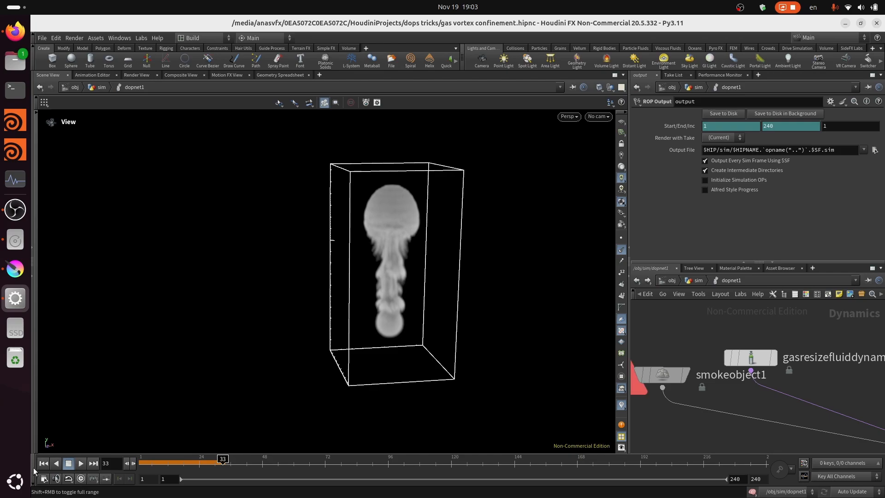
- Replay the smoke simulation from the first frame and go up to the sim network to review the nodes feeding dopnet1
{"action": "left_click", "coordinate": [44, 463]}
{"action": "left_click", "coordinate": [82, 463]}
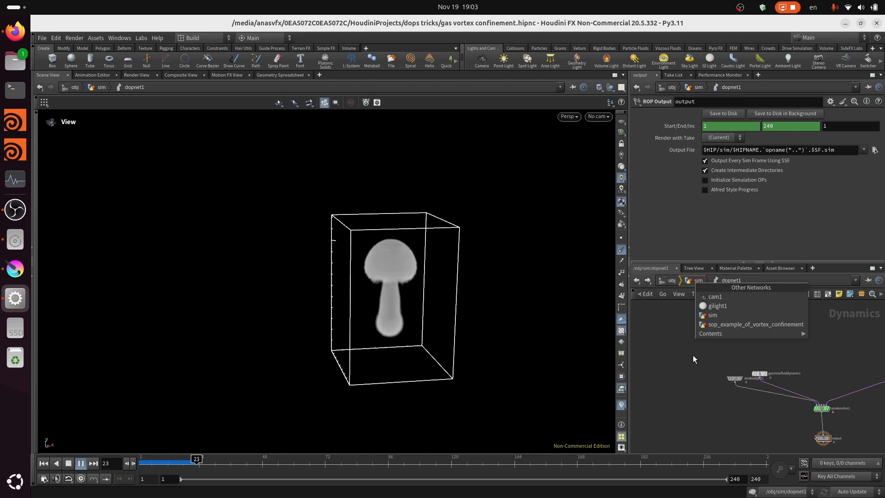
{"action": "left_click", "coordinate": [694, 281]}
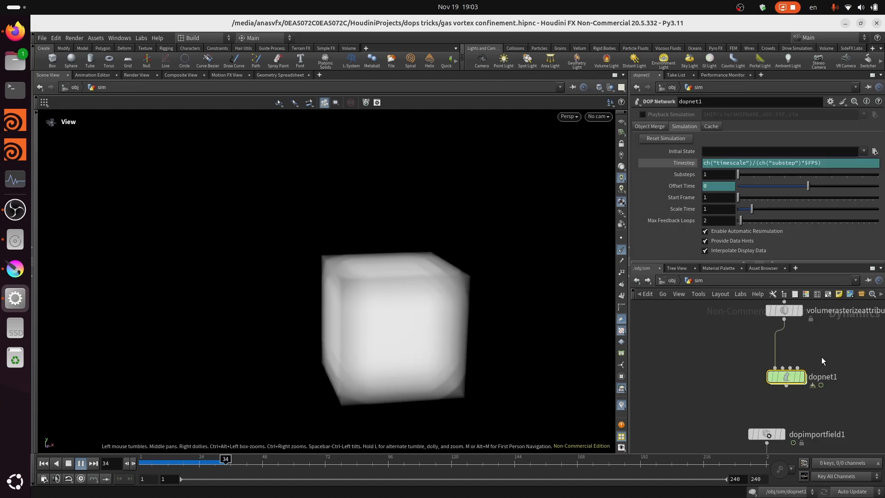
{"action": "scroll", "coordinate": [825, 391], "scroll_direction": "down", "scroll_amount": 3}
{"action": "mouse_move", "coordinate": [804, 380]}
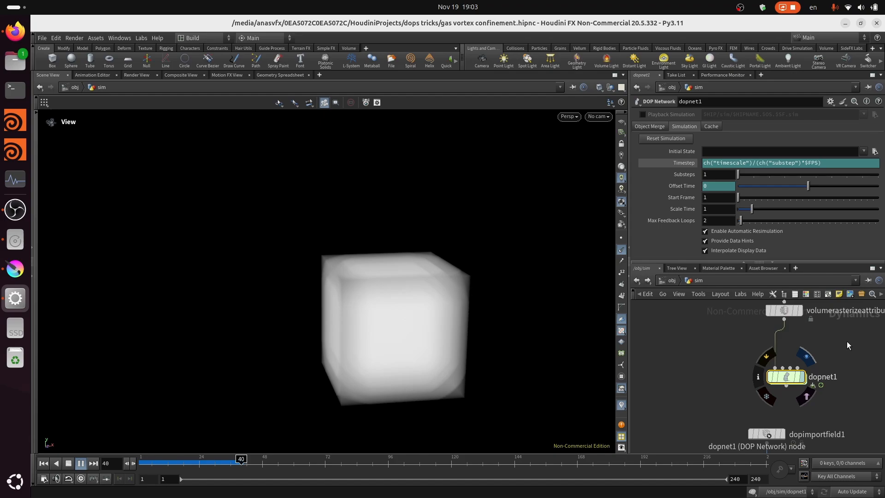
{"action": "scroll", "coordinate": [767, 407], "scroll_direction": "down", "scroll_amount": 3}
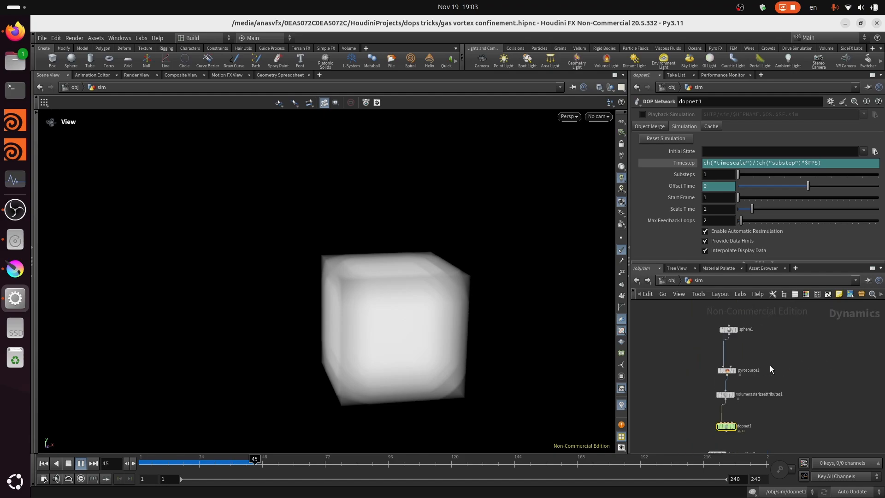
{"action": "scroll", "coordinate": [716, 378], "scroll_direction": "up", "scroll_amount": 2}
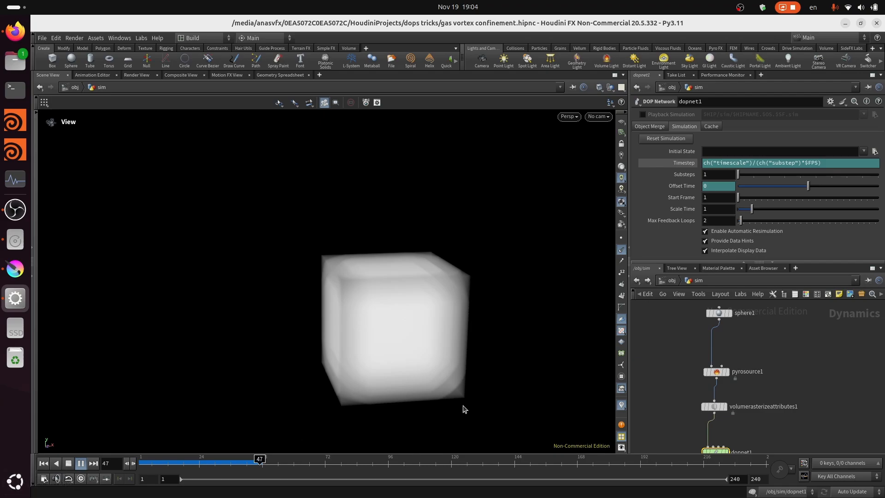
{"action": "middle_click_drag", "start_coordinate": [763, 382], "coordinate": [779, 372]}
- Stop the playback, go to frame 30 and locate the sphere1 source node
{"action": "left_click", "coordinate": [68, 463]}
{"action": "left_click", "coordinate": [218, 462]}
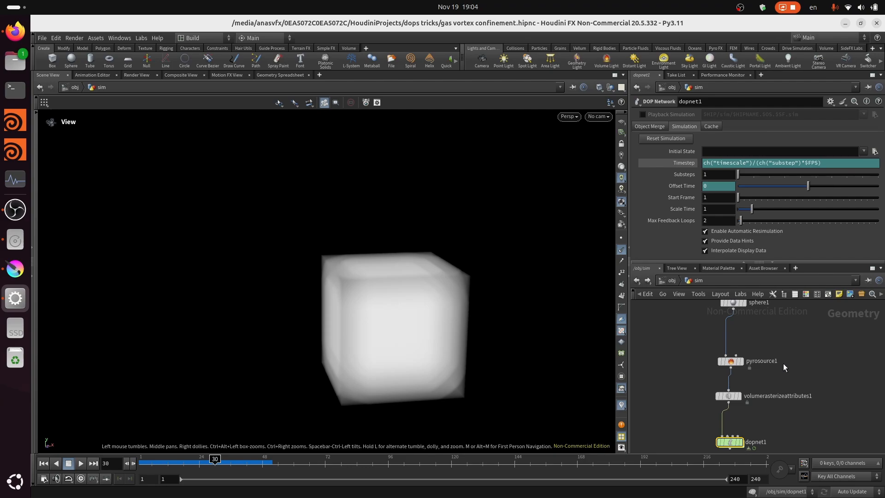
{"action": "scroll", "coordinate": [783, 363], "scroll_direction": "up", "scroll_amount": 2}
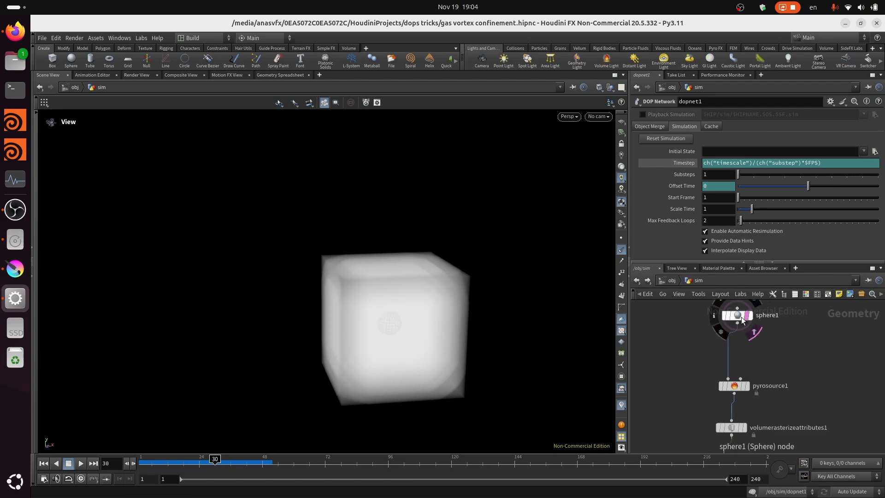
- Enter the dopnet1 network and return the simulation to the first frame
{"action": "scroll", "coordinate": [772, 340], "scroll_direction": "down", "scroll_amount": 3}
{"action": "scroll", "coordinate": [752, 431], "scroll_direction": "up", "scroll_amount": 3}
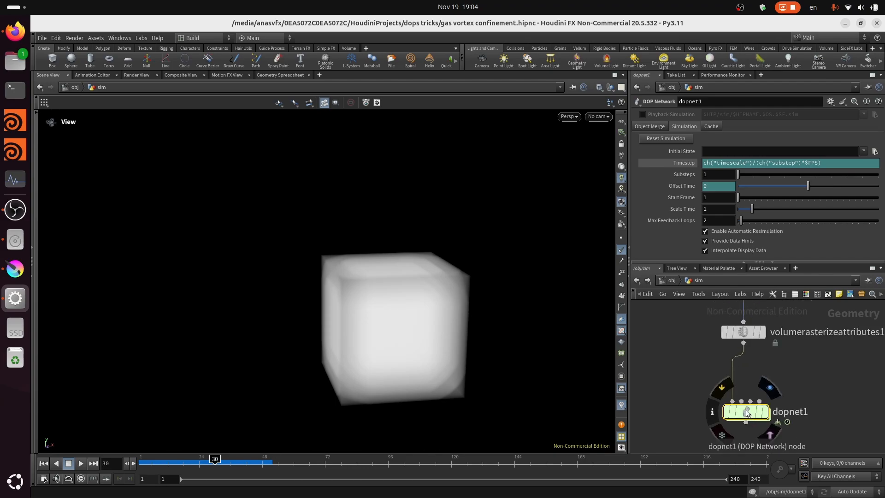
{"action": "scroll", "coordinate": [753, 424], "scroll_direction": "up", "scroll_amount": 2}
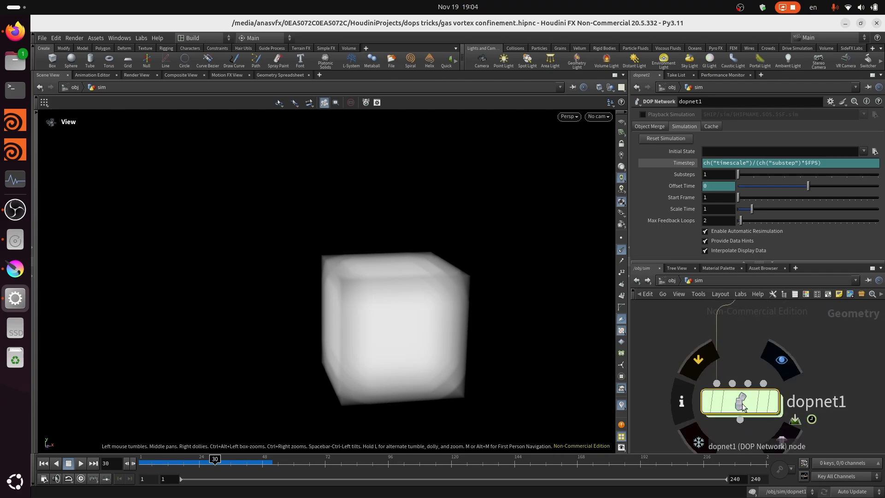
{"action": "double_click", "coordinate": [751, 401]}
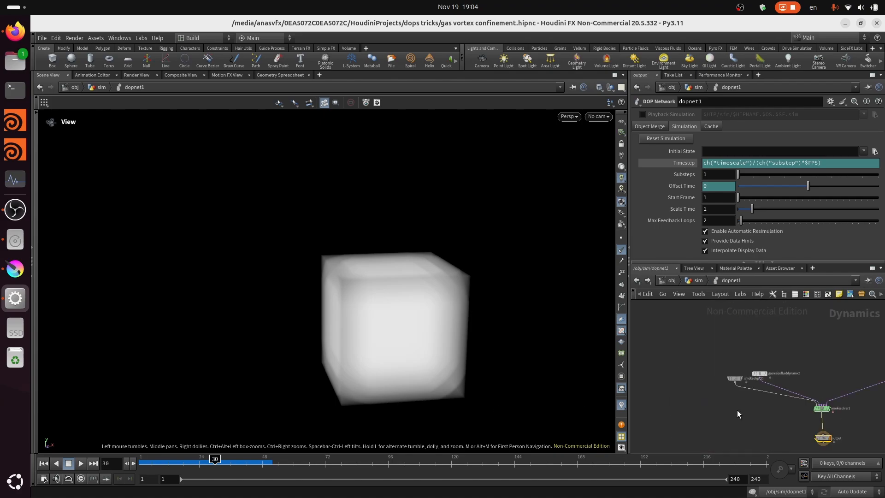
{"action": "left_click", "coordinate": [41, 465]}
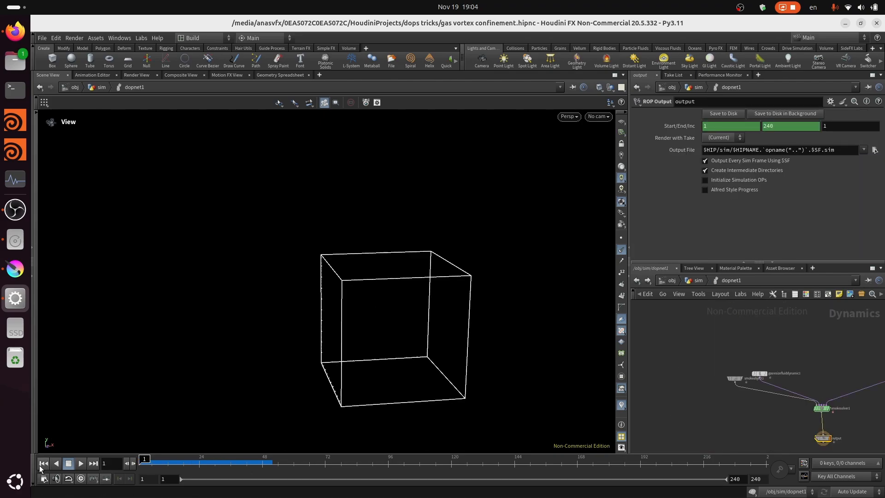
- Add a Gas Match Field node in empty space just above gasresizefluiddynamic1
{"action": "scroll", "coordinate": [781, 373], "scroll_direction": "up", "scroll_amount": 1}
{"action": "middle_click_drag", "start_coordinate": [781, 373], "coordinate": [697, 354]}
{"action": "scroll", "coordinate": [695, 356], "scroll_direction": "up", "scroll_amount": 2}
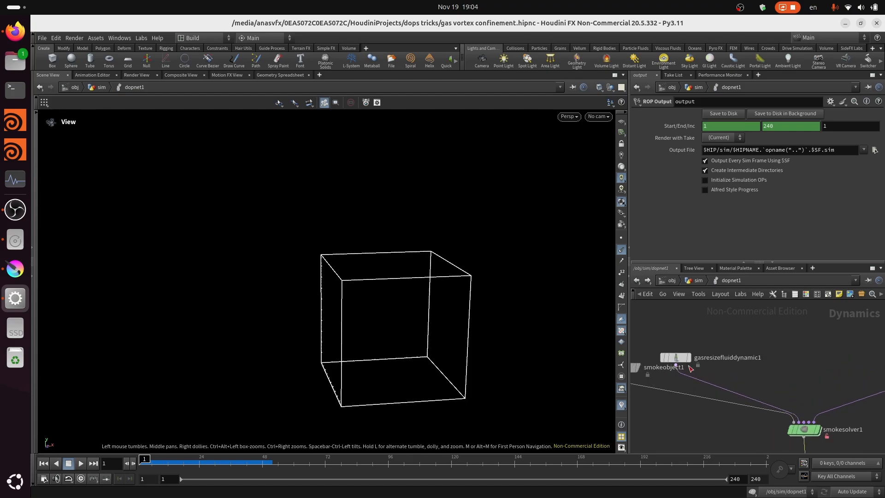
{"action": "scroll", "coordinate": [724, 348], "scroll_direction": "up", "scroll_amount": 2}
{"action": "middle_click_drag", "start_coordinate": [692, 356], "coordinate": [731, 345]}
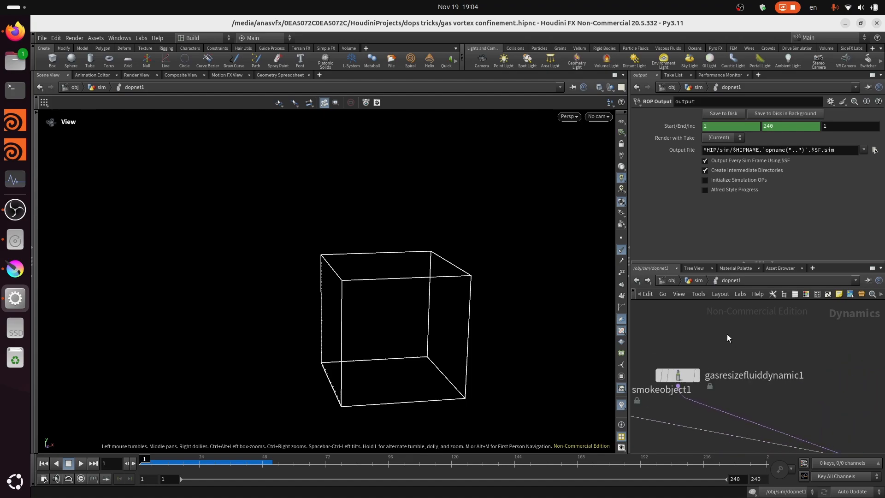
{"action": "key", "text": "Tab"}
{"action": "type", "text": "g"}
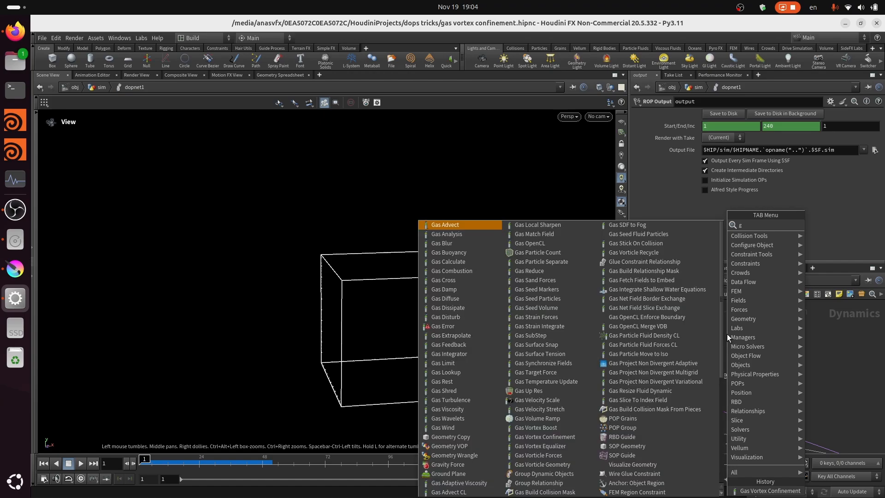
{"action": "type", "text": "as m"}
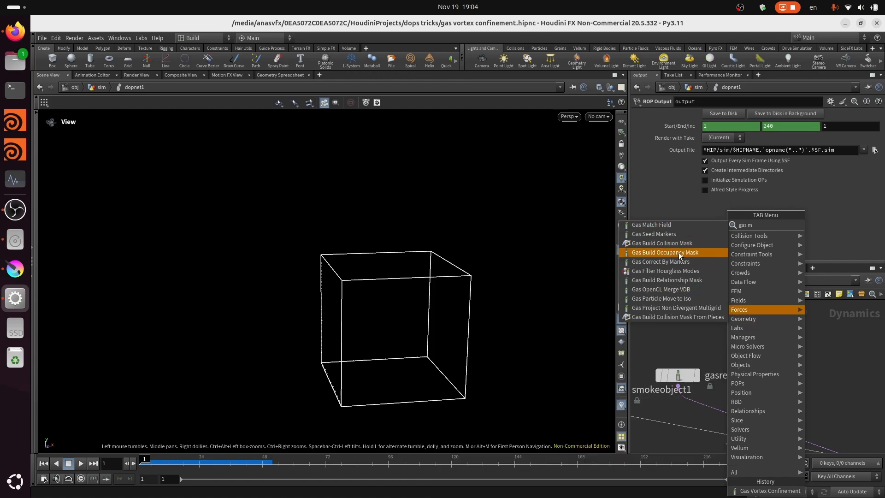
{"action": "left_click", "coordinate": [662, 225]}
{"action": "left_click", "coordinate": [736, 334]}
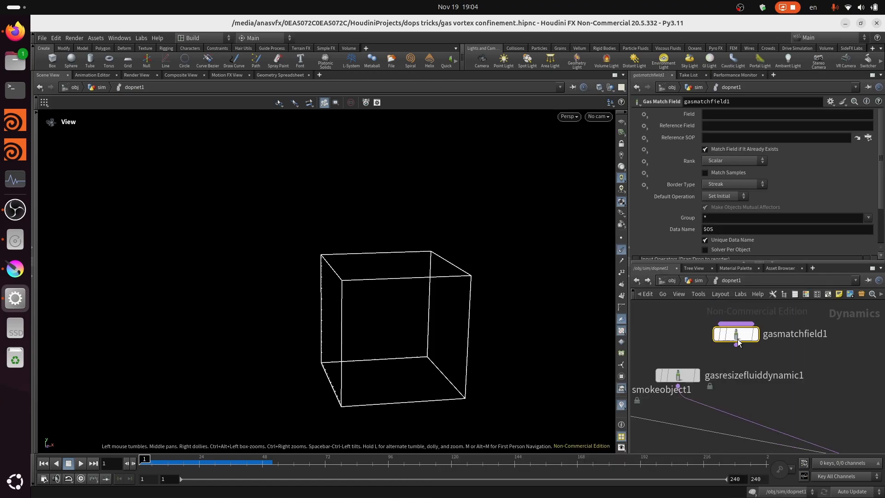
- Configure the match field node with field curl, reference field vel and rank Vector
{"action": "left_click", "coordinate": [730, 113]}
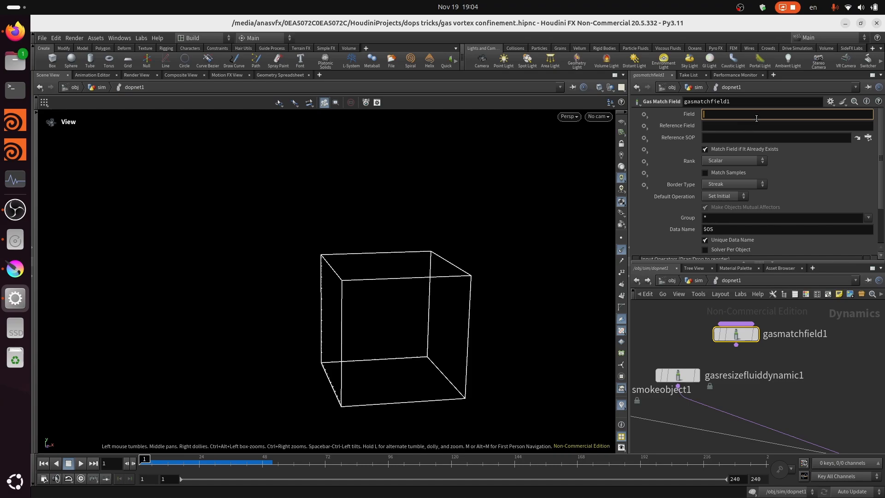
{"action": "type", "text": "curl"}
{"action": "key", "text": "Tab"}
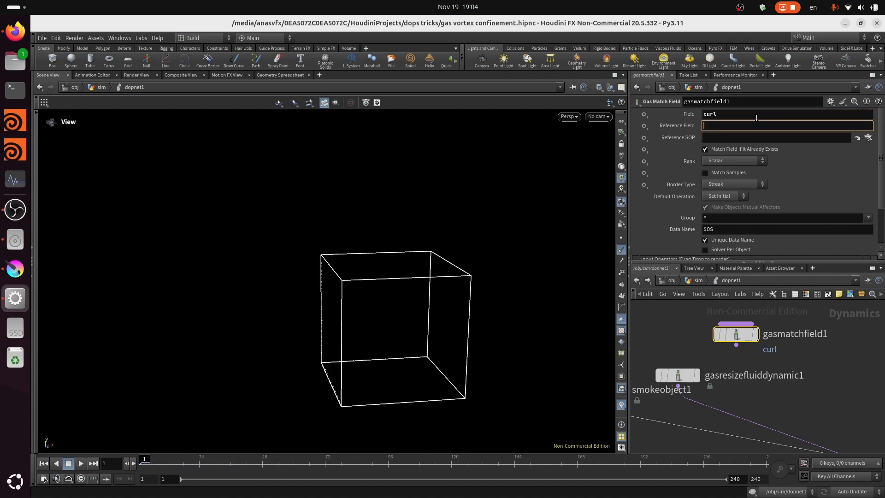
{"action": "type", "text": "vel"}
{"action": "key", "text": "Return"}
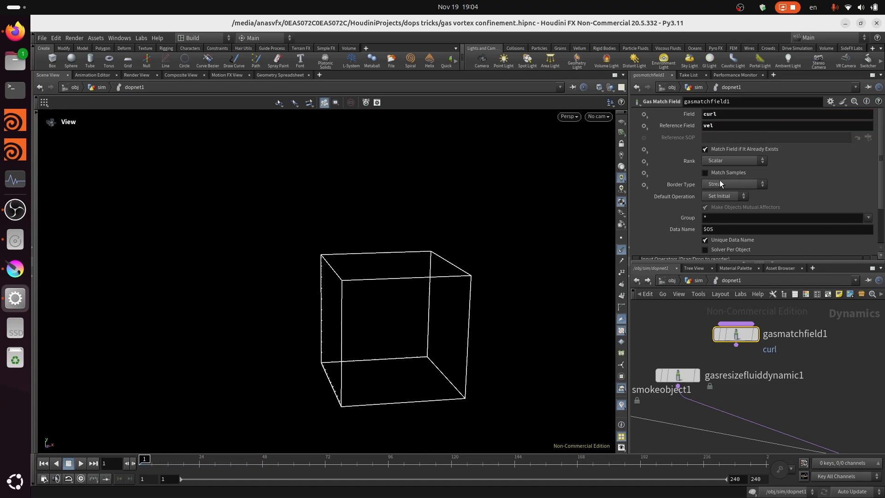
{"action": "left_click", "coordinate": [735, 160]}
{"action": "left_click", "coordinate": [732, 179]}
- Rename the curl match field node as gasmatchfield_create_vel
{"action": "scroll", "coordinate": [781, 391], "scroll_direction": "down", "scroll_amount": 2}
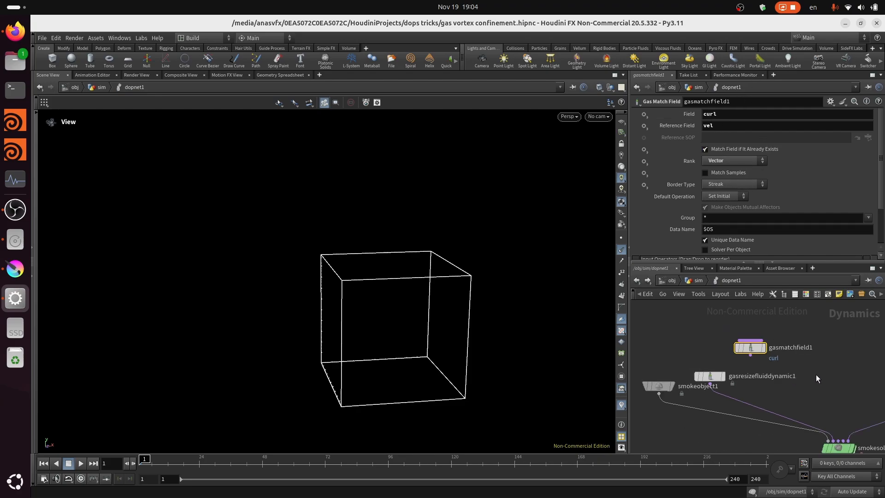
{"action": "middle_click_drag", "start_coordinate": [815, 374], "coordinate": [795, 369]}
{"action": "scroll", "coordinate": [802, 348], "scroll_direction": "up", "scroll_amount": 4}
{"action": "left_click", "coordinate": [785, 340]}
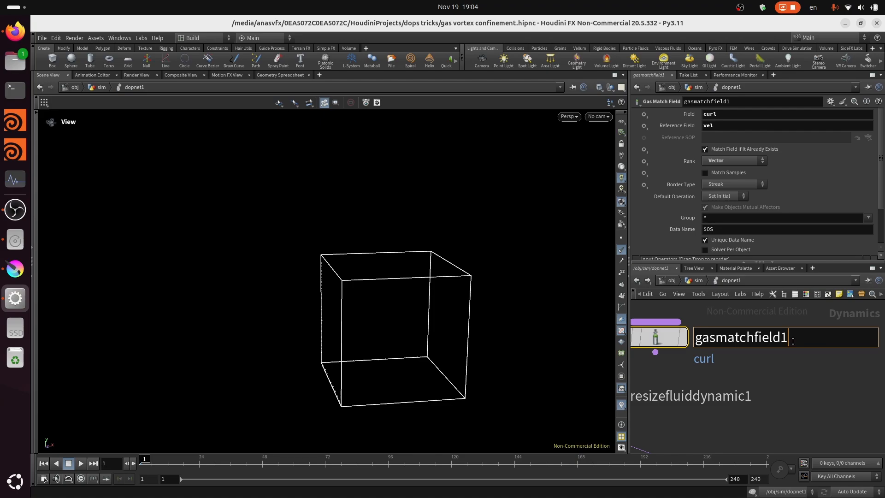
{"action": "key", "text": "BackSpace"}
{"action": "type", "text": "_create_ve"}
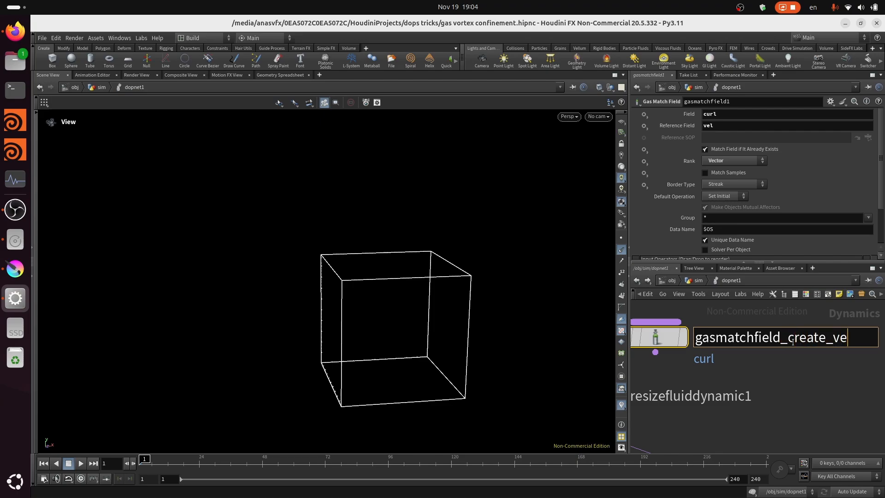
{"action": "type", "text": "l"}
{"action": "key", "text": "Return"}
- Add a second Gas Match Field node beside gasmatchfield_create_vel
{"action": "scroll", "coordinate": [791, 342], "scroll_direction": "down", "scroll_amount": 3}
{"action": "scroll", "coordinate": [847, 378], "scroll_direction": "up", "scroll_amount": 3}
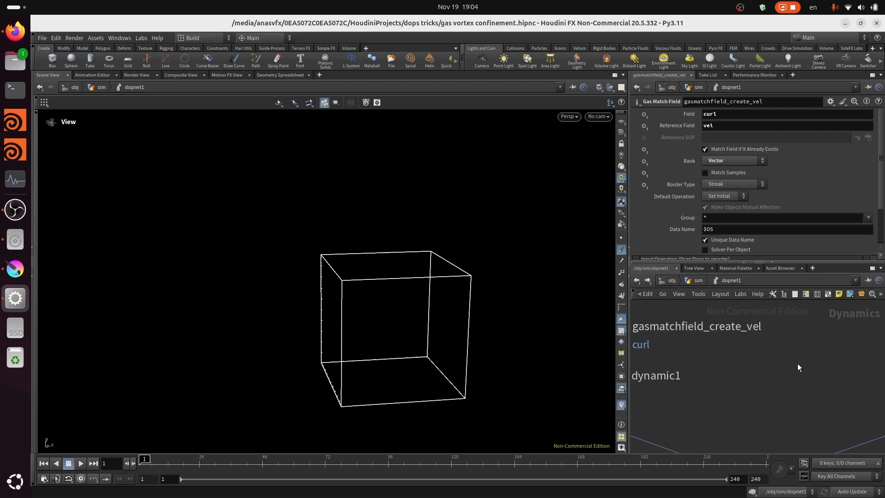
{"action": "key", "text": "Tab"}
{"action": "type", "text": "gas"}
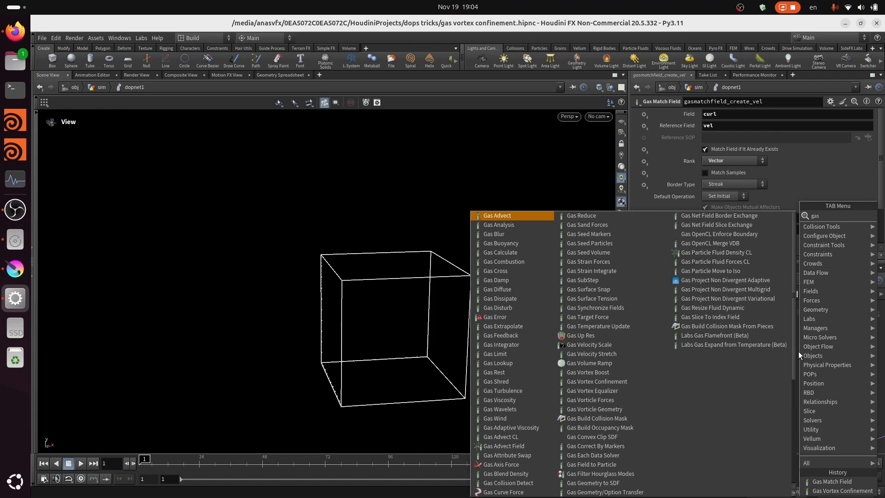
{"action": "type", "text": "m"}
{"action": "left_click", "coordinate": [730, 216]}
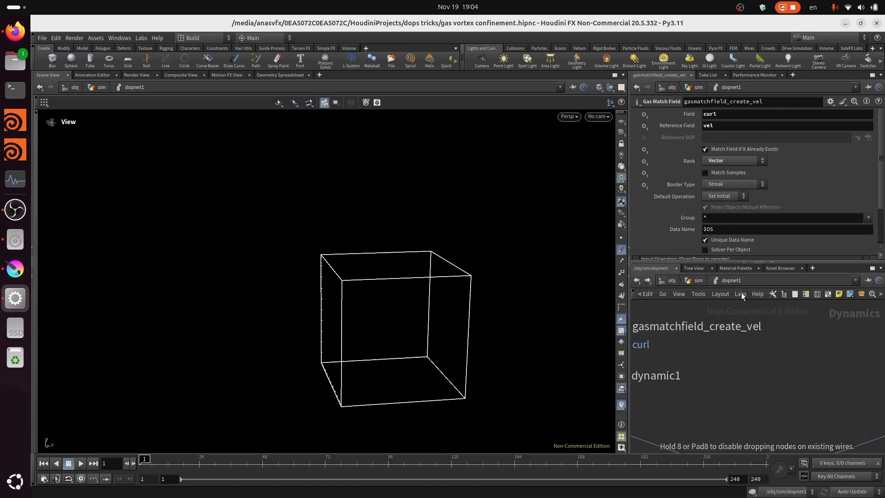
{"action": "left_click", "coordinate": [784, 336]}
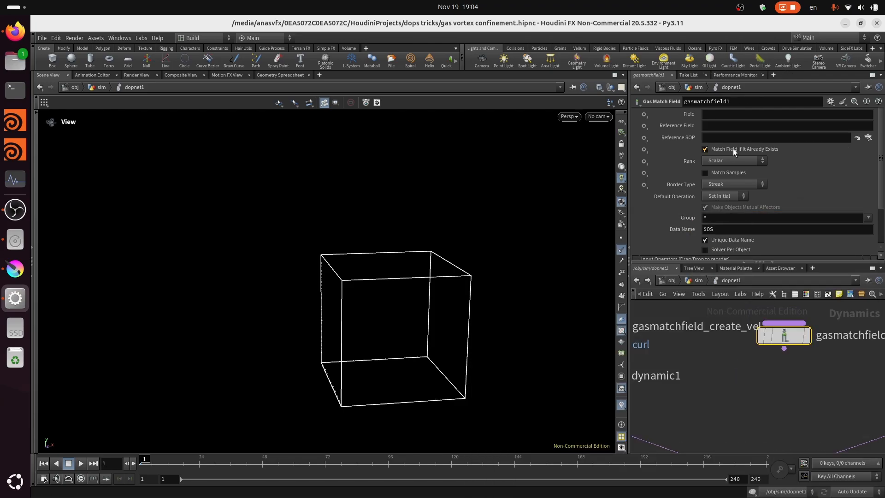
- Set the new match field node's field to curlMag and proceed to its reference field
{"action": "left_click", "coordinate": [736, 116]}
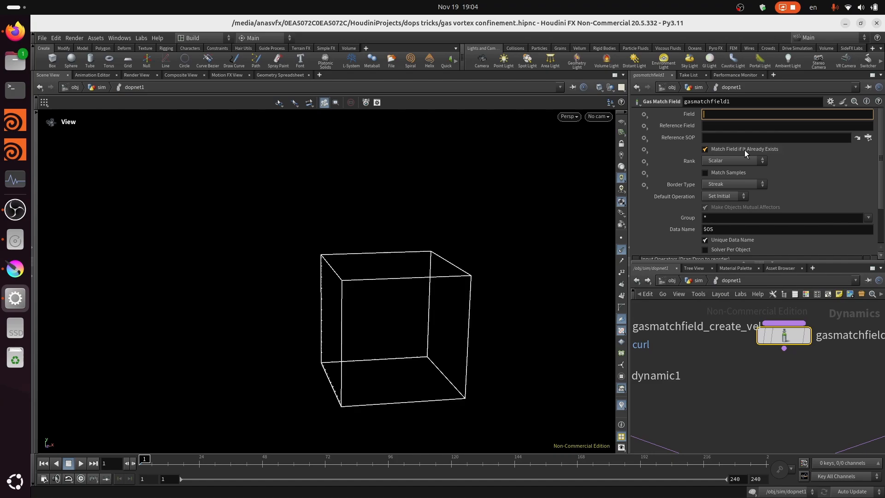
{"action": "type", "text": "curlMag"}
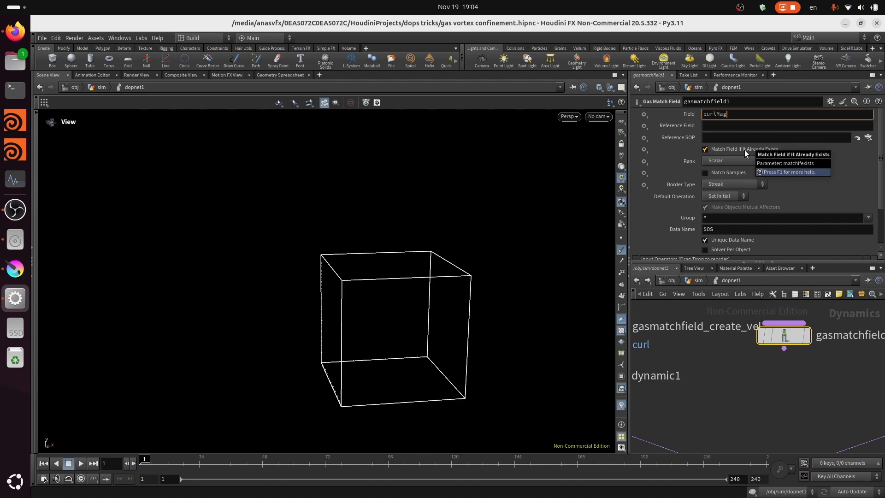
{"action": "key", "text": "Tab"}
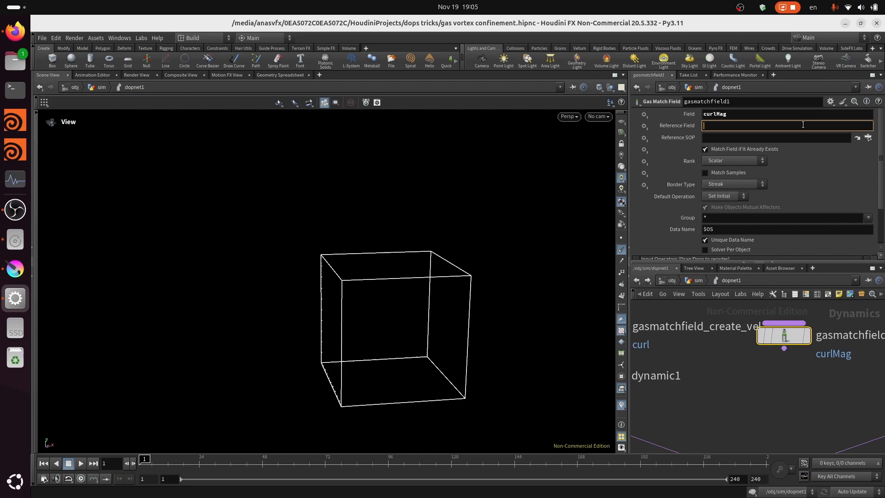
- Set the curlMag match field node's reference field to density
{"action": "type", "text": "ensity"}
{"action": "key", "text": "Return"}
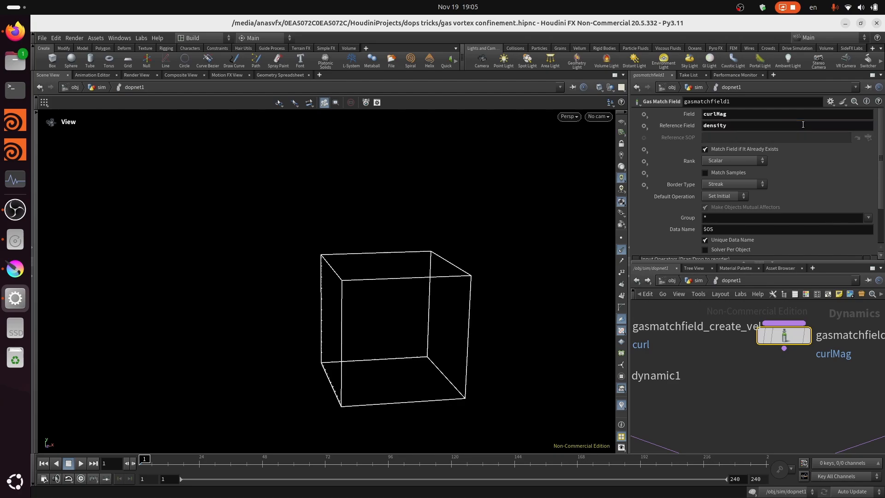
{"action": "scroll", "coordinate": [796, 402], "scroll_direction": "down", "scroll_amount": 3}
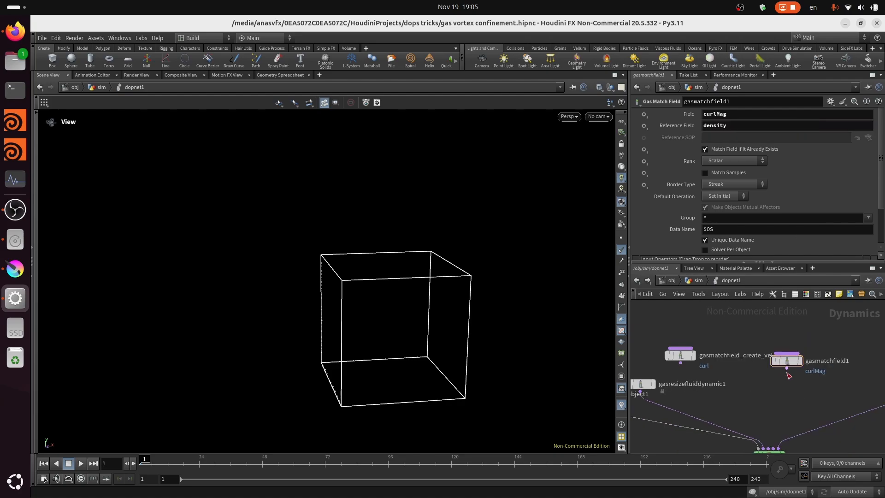
- Rename the curlMag match field node as gasmatchfield_create_curlMag
{"action": "scroll", "coordinate": [786, 372], "scroll_direction": "up", "scroll_amount": 3}
{"action": "left_click_drag", "start_coordinate": [798, 356], "coordinate": [758, 345]}
{"action": "scroll", "coordinate": [760, 350], "scroll_direction": "down", "scroll_amount": 3}
{"action": "scroll", "coordinate": [781, 361], "scroll_direction": "up", "scroll_amount": 4}
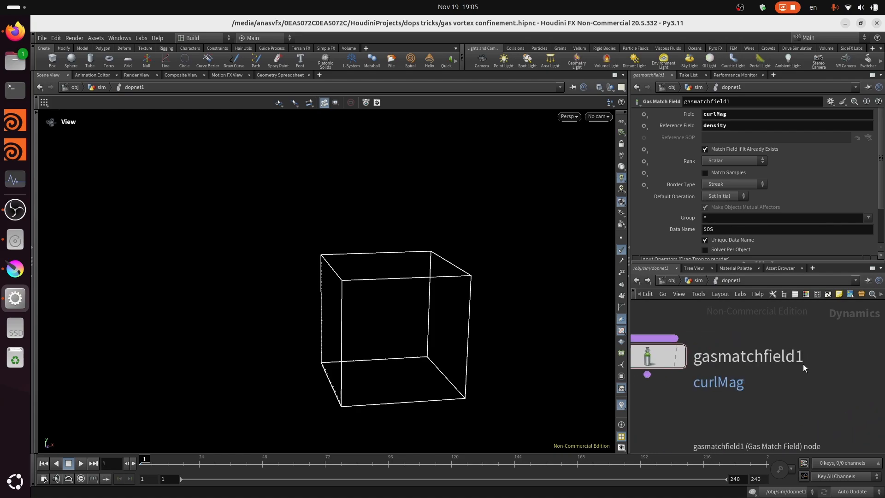
{"action": "left_click", "coordinate": [800, 361]}
{"action": "key", "text": "BackSpace"}
{"action": "type", "text": "_cre"}
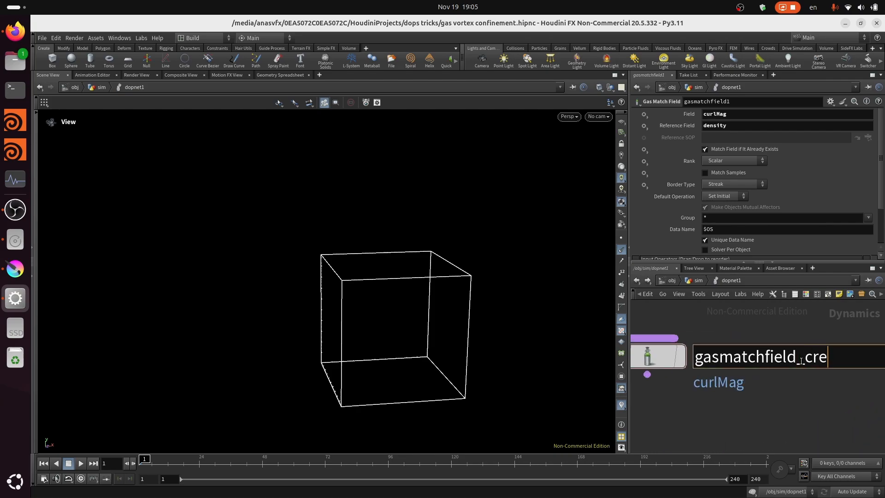
{"action": "type", "text": "ate_curlMag"}
{"action": "key", "text": "Return"}
{"action": "scroll", "coordinate": [786, 380], "scroll_direction": "down", "scroll_amount": 2}
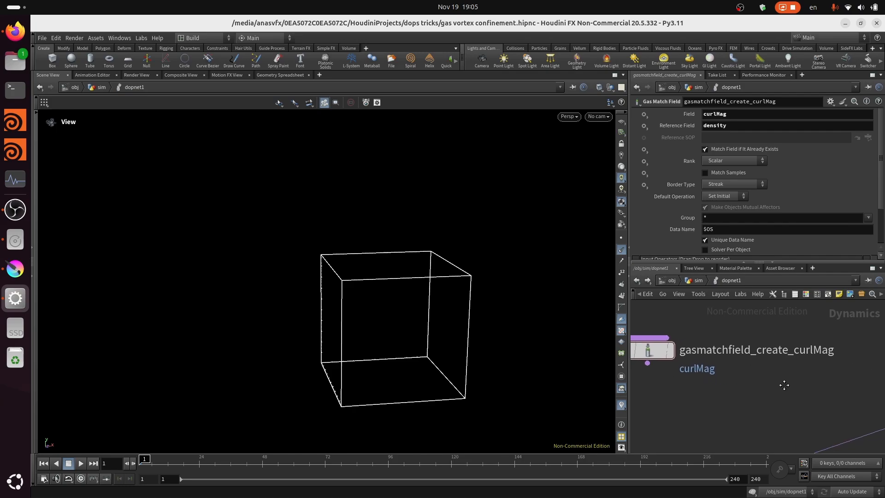
- Add a third Gas Match Field node beside gasmatchfield_create_curlMag and move volumesource1 aside to make room
{"action": "key", "text": "Tab"}
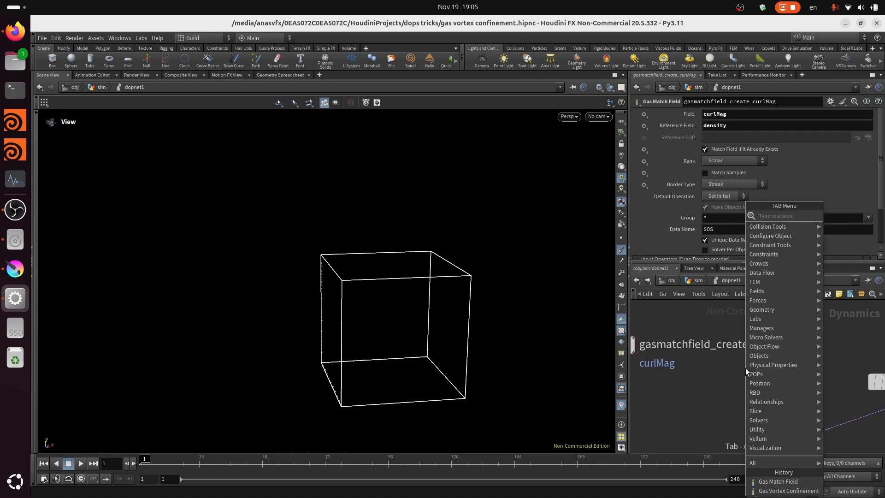
{"action": "type", "text": "gas m"}
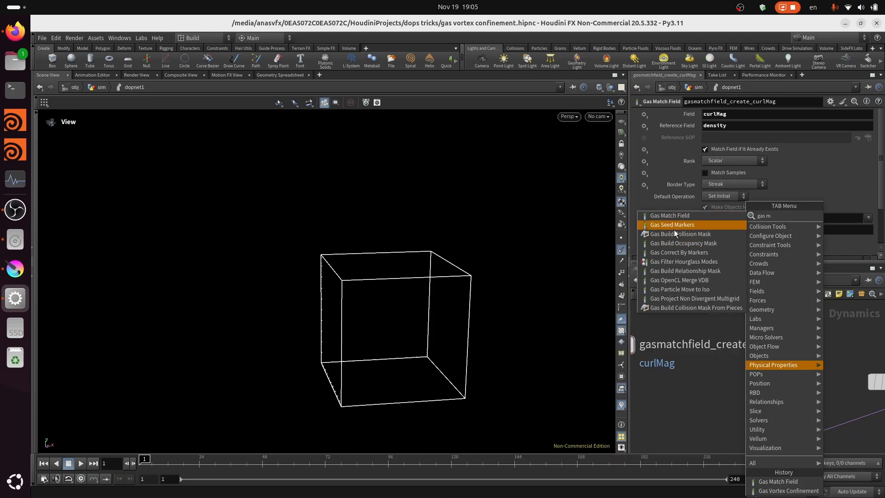
{"action": "left_click", "coordinate": [676, 217]}
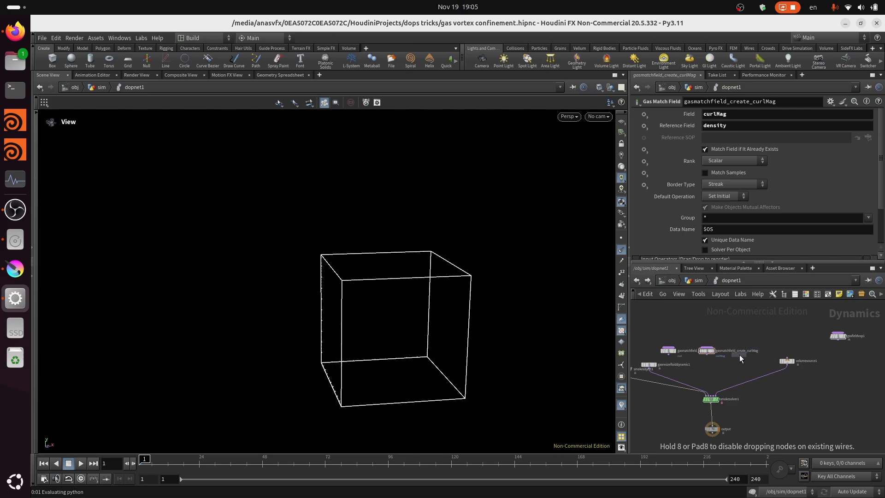
{"action": "left_click", "coordinate": [738, 354]}
{"action": "scroll", "coordinate": [764, 362], "scroll_direction": "up", "scroll_amount": 2}
{"action": "left_click", "coordinate": [802, 360]}
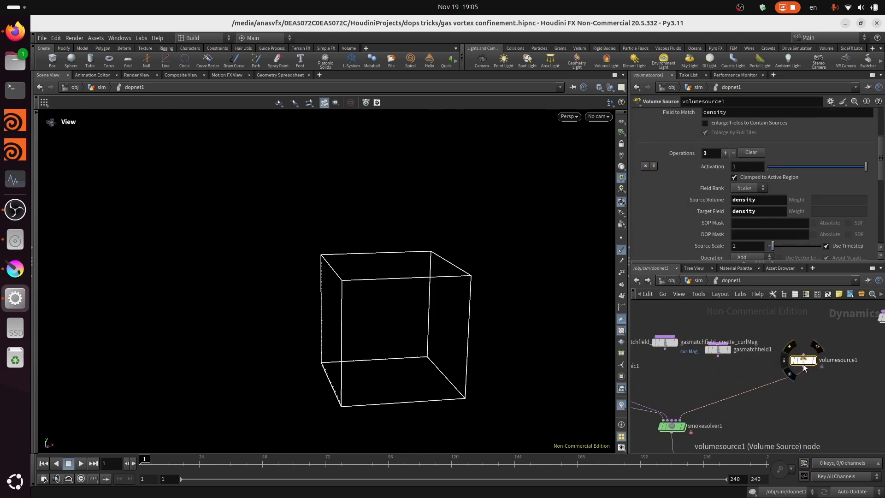
{"action": "scroll", "coordinate": [783, 350], "scroll_direction": "up", "scroll_amount": 5}
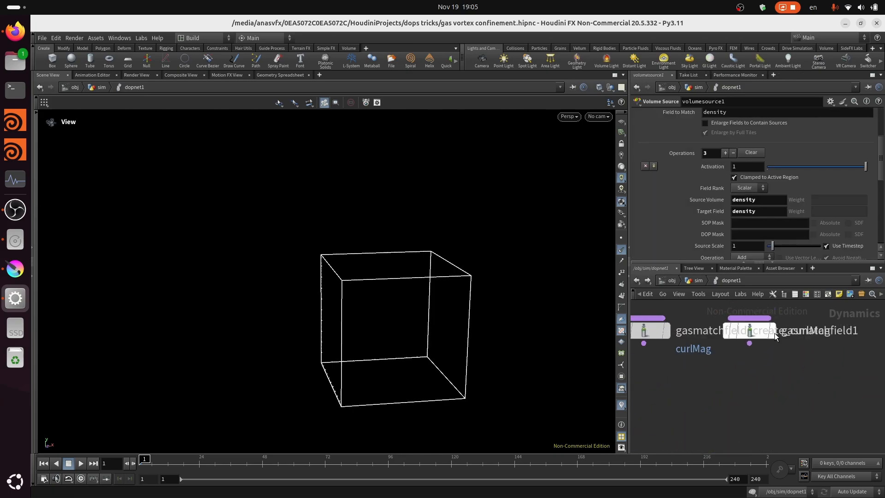
- Rename the third match field node as gasmatchfield_create_vortexdir and offset it from its neighbour
{"action": "double_click", "coordinate": [849, 332]}
{"action": "type", "text": "_"}
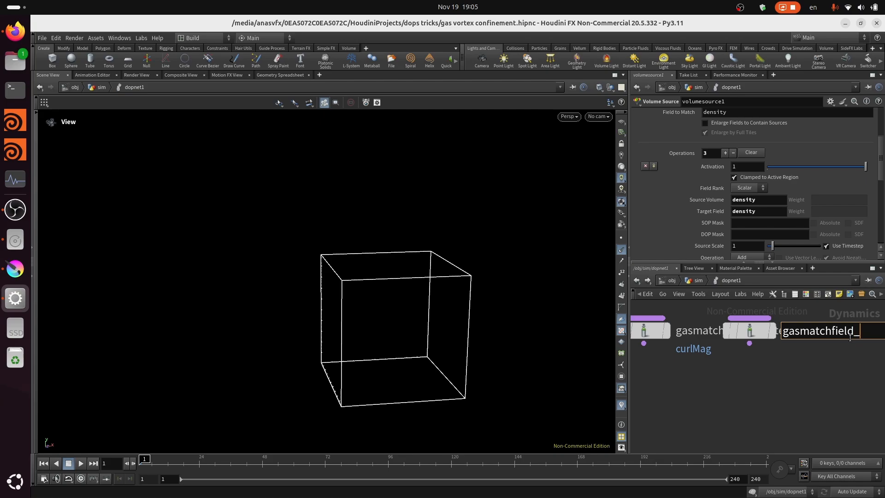
{"action": "type", "text": "create"}
{"action": "key", "text": "Return"}
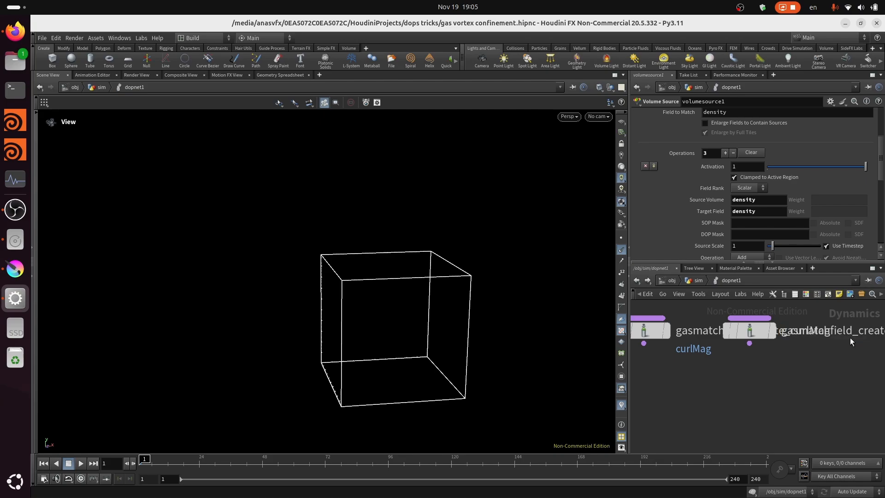
{"action": "left_click_drag", "start_coordinate": [750, 331], "coordinate": [767, 349]}
- Configure gasmatchfield_create_vortexdir with field vortexdir, reference field vel and rank Vector
{"action": "left_click", "coordinate": [712, 117]}
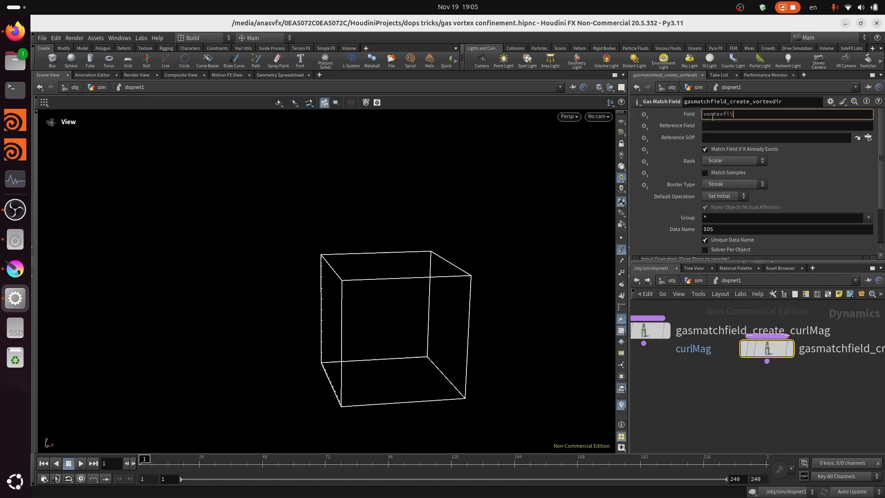
{"action": "key", "text": "Tab"}
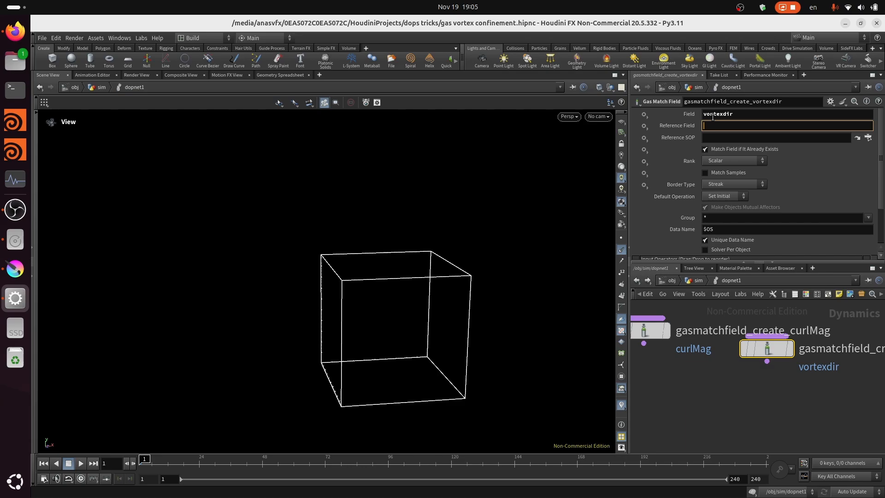
{"action": "type", "text": "vel"}
{"action": "key", "text": "Return"}
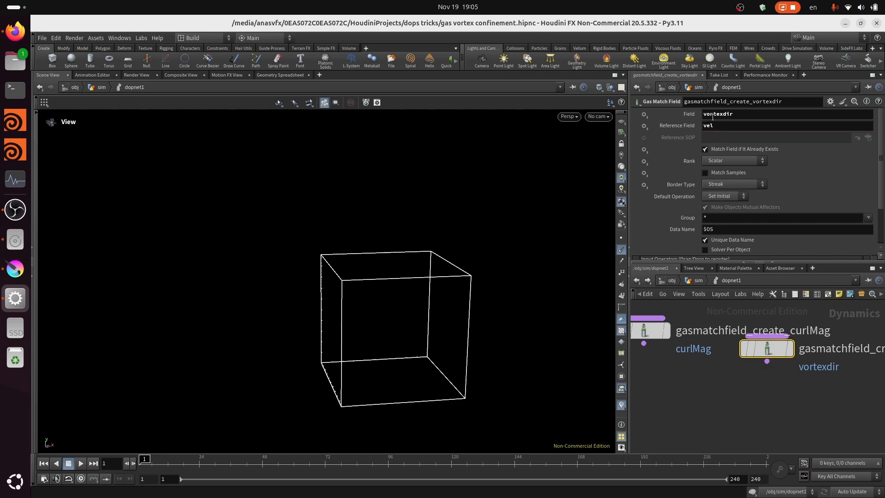
{"action": "left_click", "coordinate": [730, 160]}
{"action": "left_click", "coordinate": [734, 170]}
- Add a Merge node below the match field nodes and wire all three of them into it
{"action": "scroll", "coordinate": [858, 371], "scroll_direction": "down", "scroll_amount": 3}
{"action": "key", "text": "Tab"}
{"action": "type", "text": "mwr"}
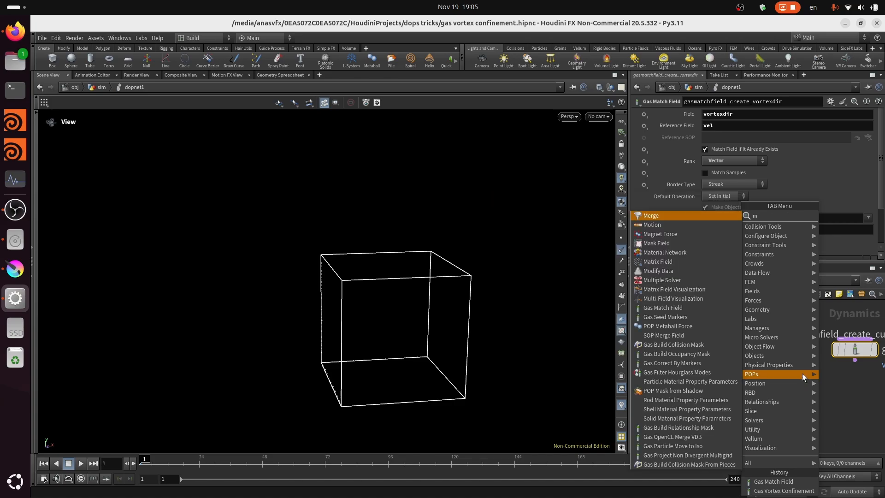
{"action": "left_click", "coordinate": [686, 215]}
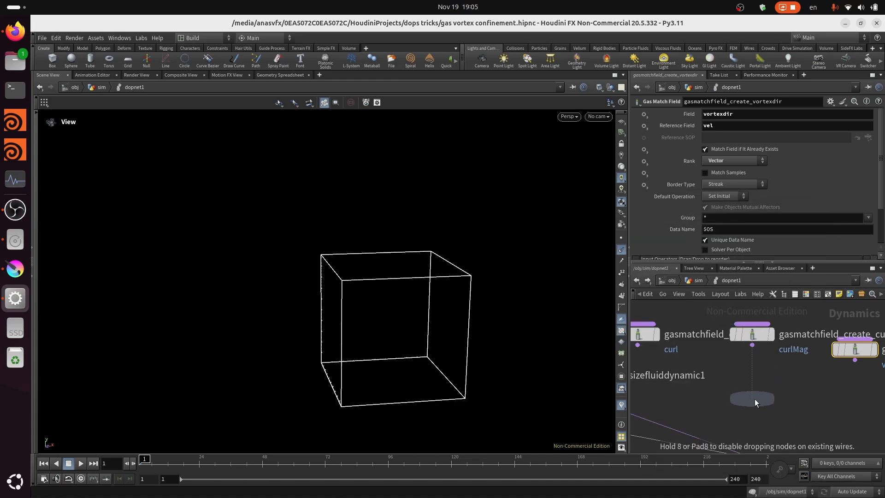
{"action": "left_click", "coordinate": [754, 399]}
{"action": "scroll", "coordinate": [754, 399], "scroll_direction": "down", "scroll_amount": 2}
{"action": "left_click_drag", "start_coordinate": [666, 325], "coordinate": [752, 395]}
- Connect the output of merge1 to the third input of smokesolver1
{"action": "scroll", "coordinate": [758, 433], "scroll_direction": "up", "scroll_amount": 4}
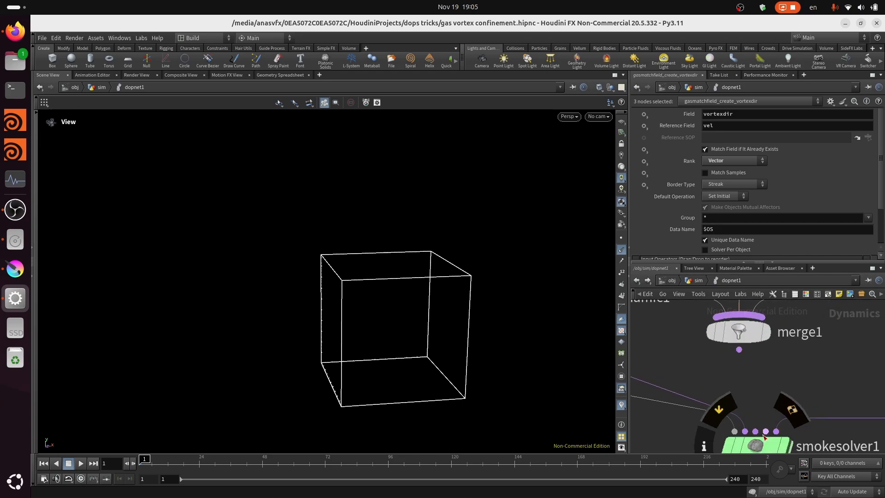
{"action": "left_click", "coordinate": [755, 432]}
{"action": "left_click", "coordinate": [738, 365]}
{"action": "scroll", "coordinate": [742, 390], "scroll_direction": "down", "scroll_amount": 5}
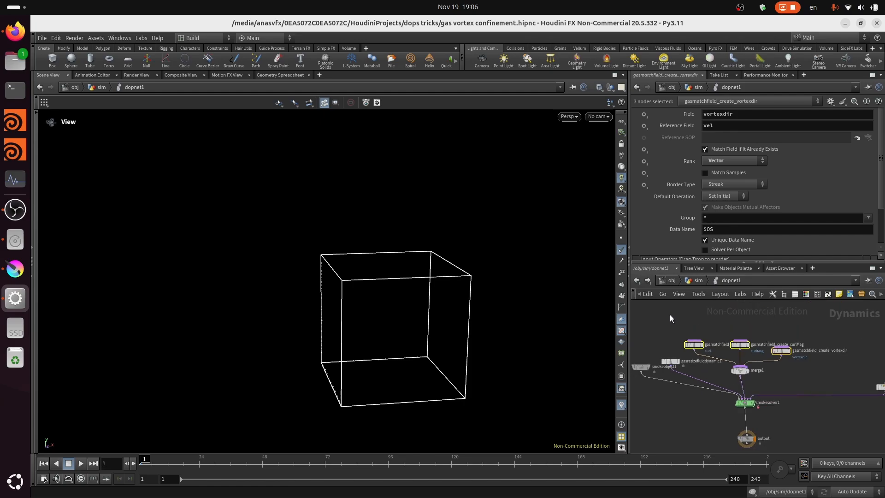
- Move the three match field nodes and merge1 farther from smokesolver1, and save the scene
{"action": "left_click_drag", "start_coordinate": [686, 319], "coordinate": [719, 346]}
{"action": "left_click", "coordinate": [759, 366]}
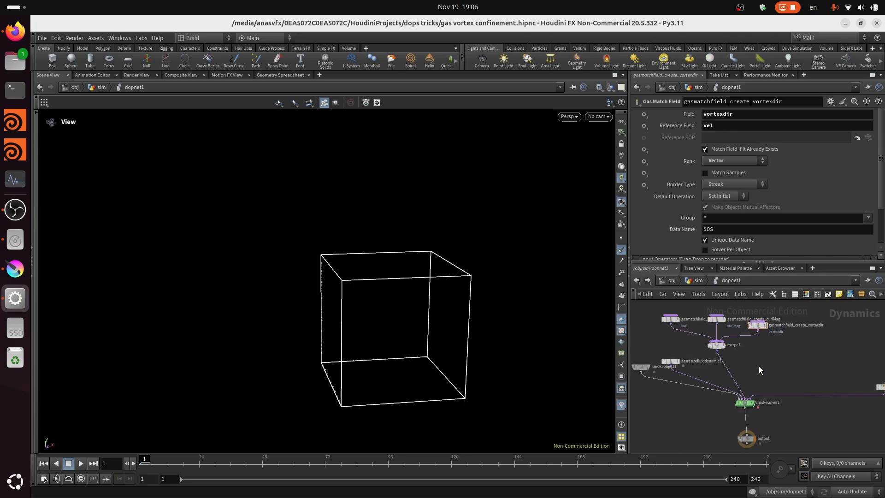
{"action": "key", "text": "ctrl+s"}
- Insert a second Merge node on the wire between merge1 and smokesolver1 and place it off to the side
{"action": "scroll", "coordinate": [763, 352], "scroll_direction": "up", "scroll_amount": 2}
{"action": "scroll", "coordinate": [749, 360], "scroll_direction": "up", "scroll_amount": 3}
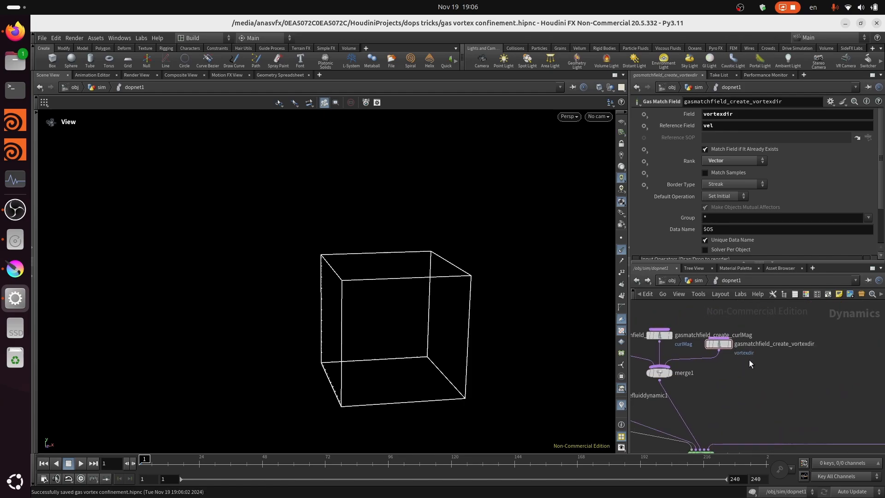
{"action": "middle_click_drag", "start_coordinate": [825, 377], "coordinate": [770, 340]}
{"action": "key", "text": "Tab"}
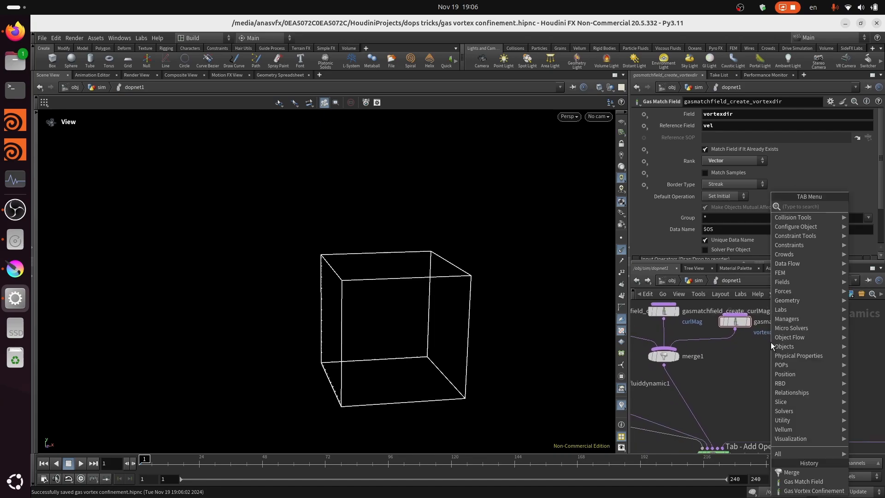
{"action": "type", "text": "m"}
{"action": "left_click", "coordinate": [701, 208]}
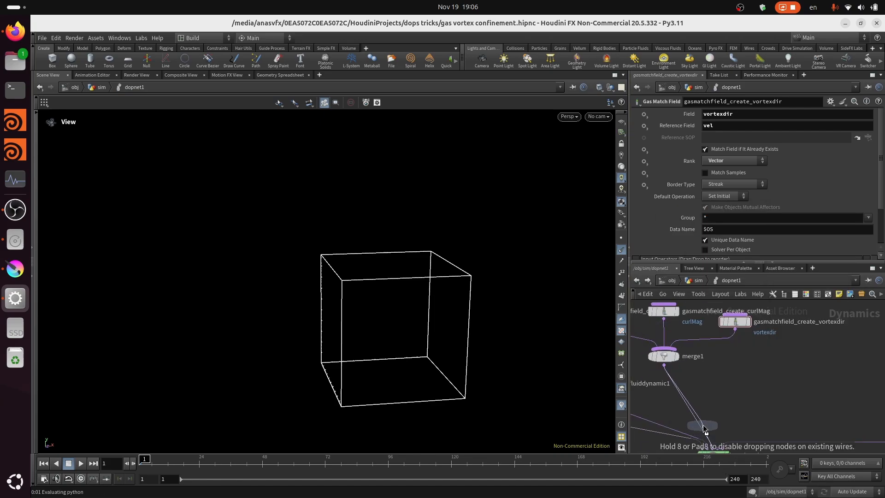
{"action": "left_click", "coordinate": [697, 417]}
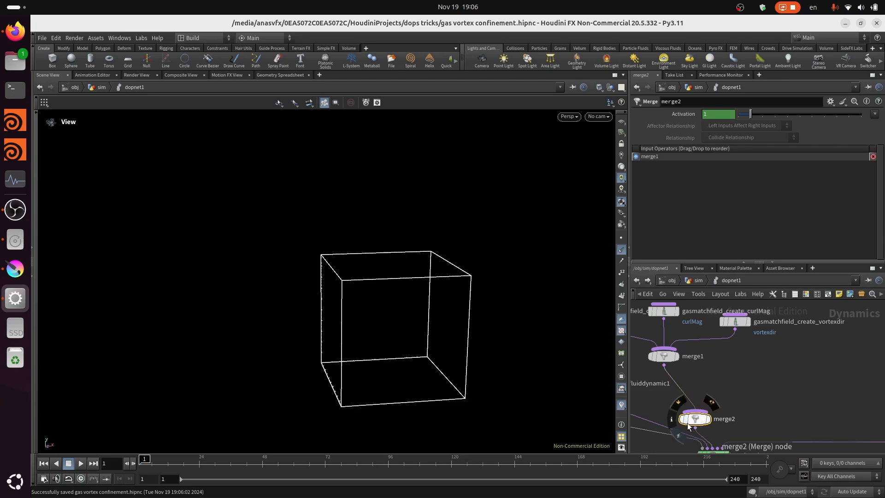
{"action": "left_click_drag", "start_coordinate": [696, 410], "coordinate": [815, 387]}
{"action": "middle_click_drag", "start_coordinate": [833, 366], "coordinate": [746, 411]}
- Move the gasfieldvop1 node away to free up space above merge2
{"action": "scroll", "coordinate": [779, 394], "scroll_direction": "down", "scroll_amount": 1}
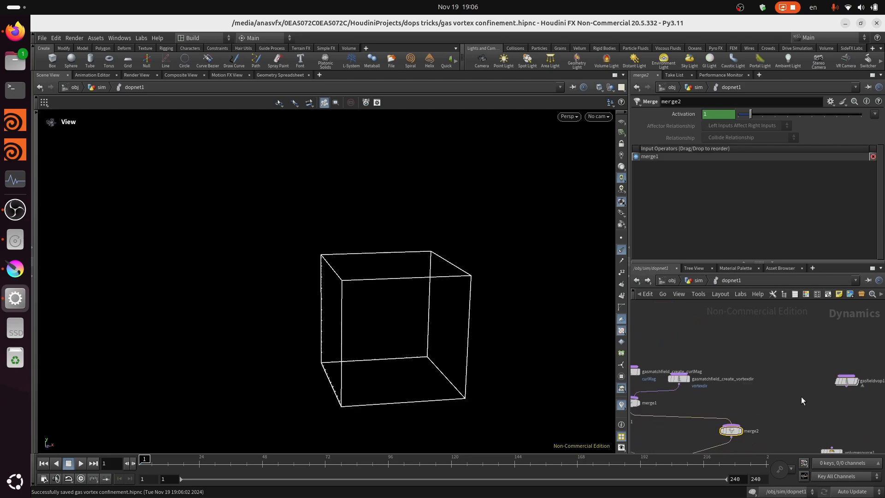
{"action": "middle_click_drag", "start_coordinate": [801, 397], "coordinate": [722, 387]}
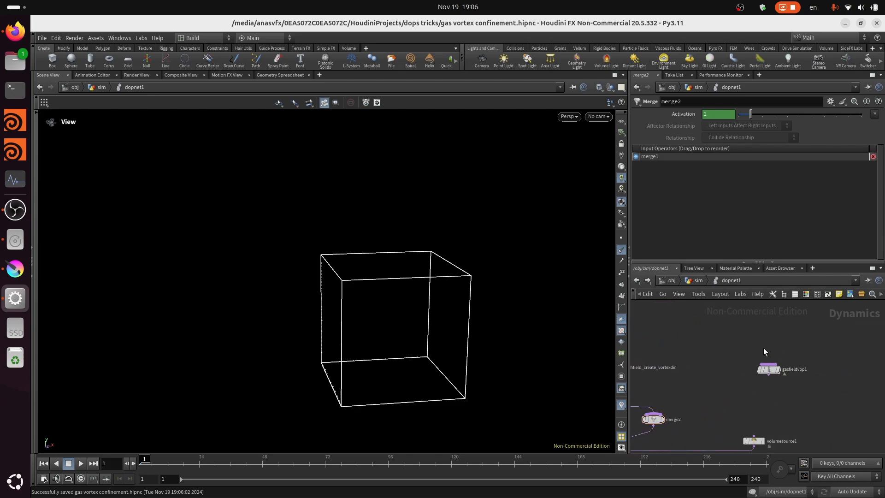
{"action": "left_click", "coordinate": [770, 370]}
{"action": "left_click_drag", "start_coordinate": [772, 372], "coordinate": [783, 373]}
{"action": "scroll", "coordinate": [758, 384], "scroll_direction": "up", "scroll_amount": 3}
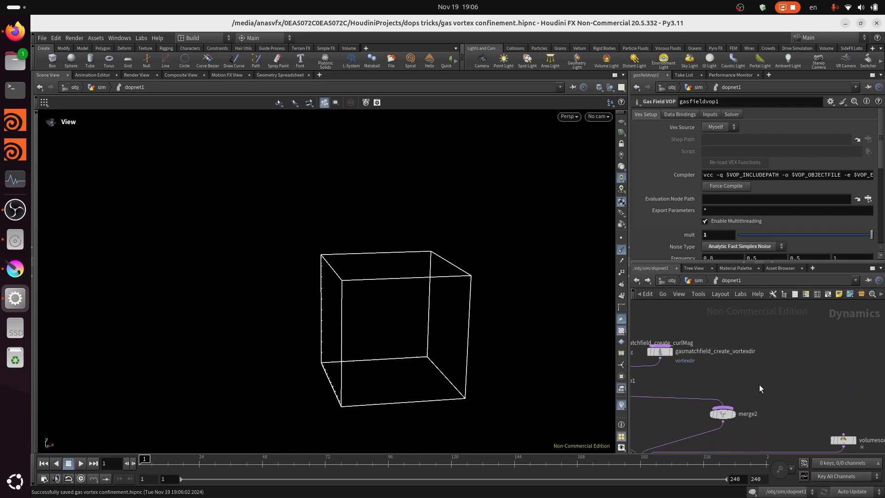
- Add a Gas Analysis node in the free space above merge2
{"action": "key", "text": "Tab"}
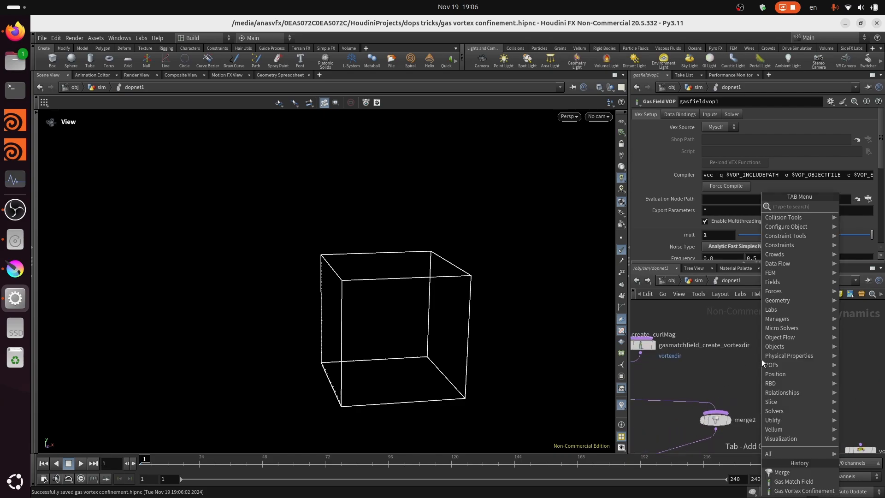
{"action": "left_click", "coordinate": [673, 372]}
{"action": "scroll", "coordinate": [727, 369], "scroll_direction": "down", "scroll_amount": 1}
{"action": "scroll", "coordinate": [750, 370], "scroll_direction": "up", "scroll_amount": 1}
{"action": "key", "text": "Tab"}
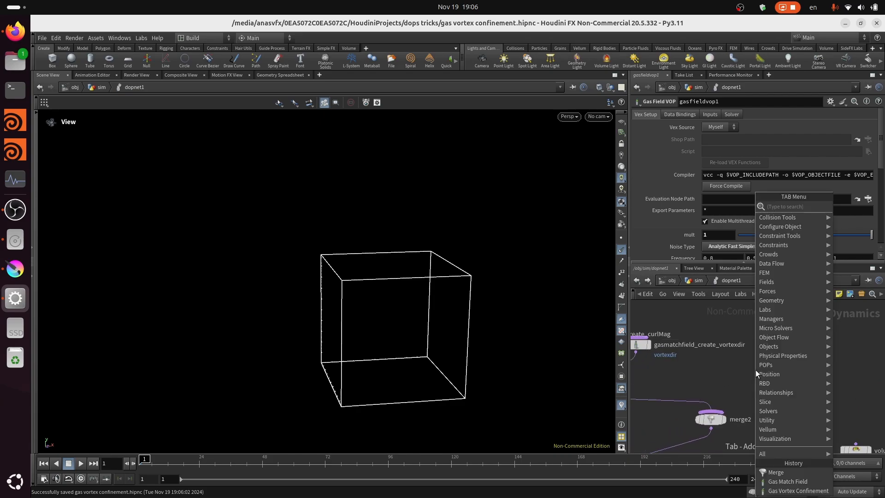
{"action": "type", "text": "gas a"}
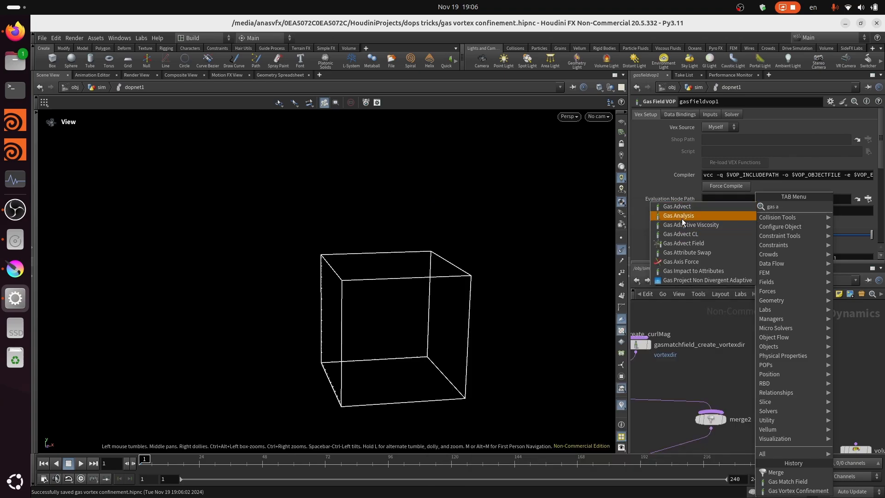
{"action": "left_click", "coordinate": [683, 218]}
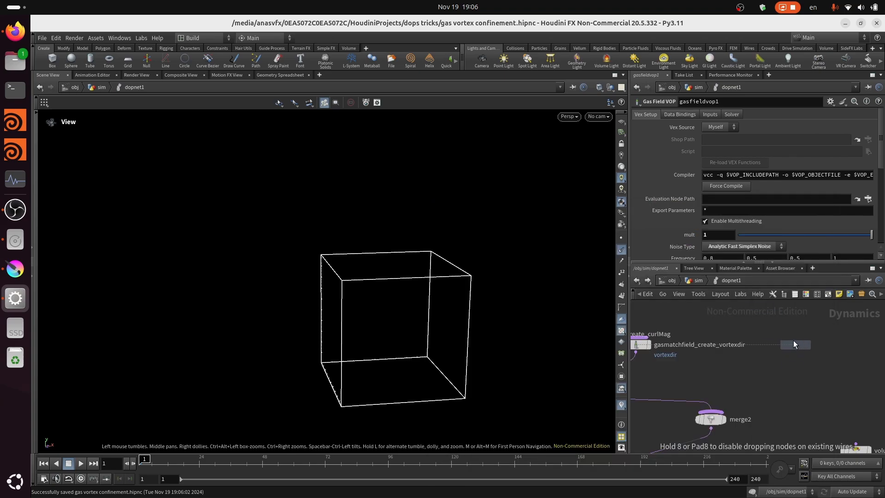
{"action": "left_click", "coordinate": [775, 339]}
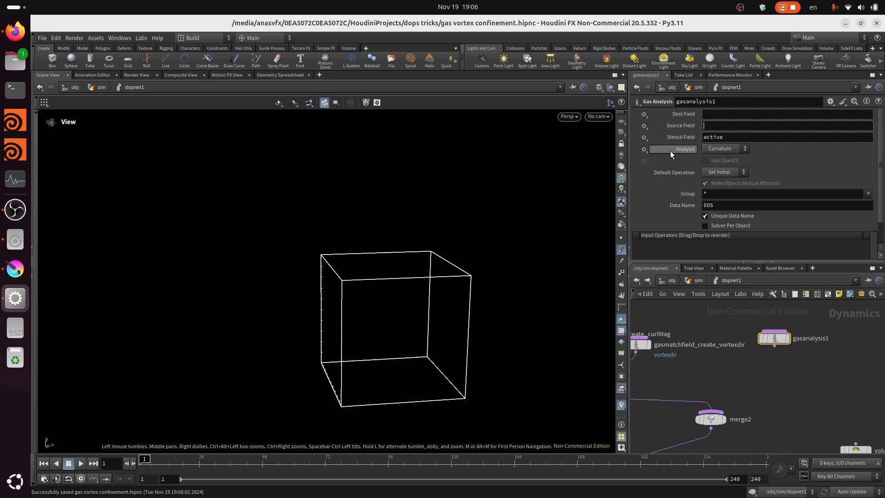
- Configure the Gas Analysis node with source field vel, analysis type Curl and destination field curl
{"action": "type", "text": "vel"}
{"action": "left_click", "coordinate": [730, 150]}
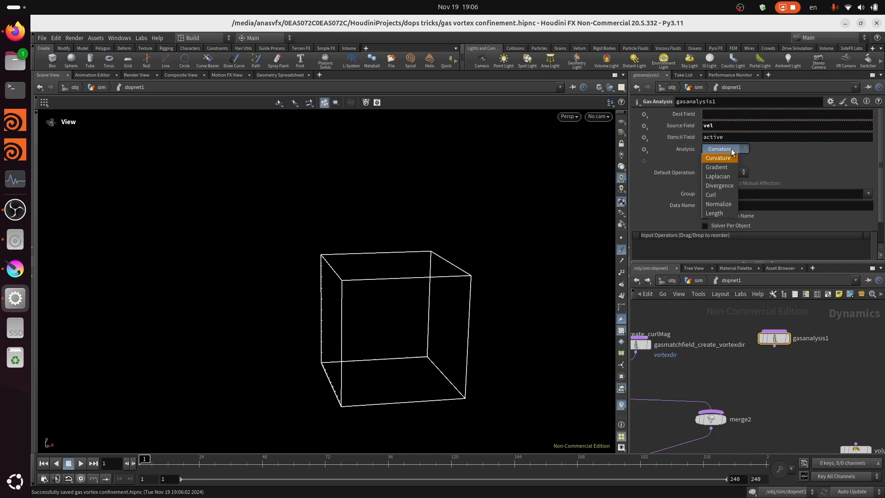
{"action": "left_click", "coordinate": [726, 199]}
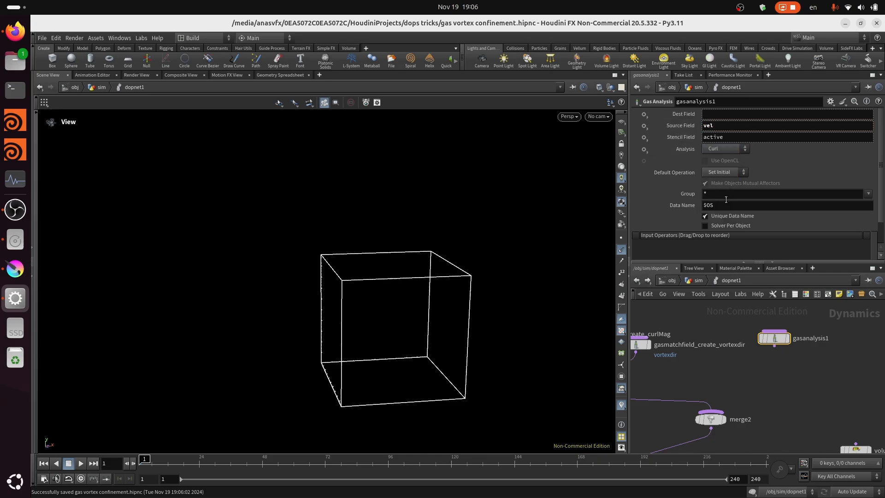
{"action": "left_click", "coordinate": [733, 113]}
{"action": "type", "text": "curl"}
- Rename the new Gas Analysis node to gasanalysis_calculate_curl
{"action": "scroll", "coordinate": [825, 341], "scroll_direction": "up", "scroll_amount": 3}
{"action": "double_click", "coordinate": [827, 338]}
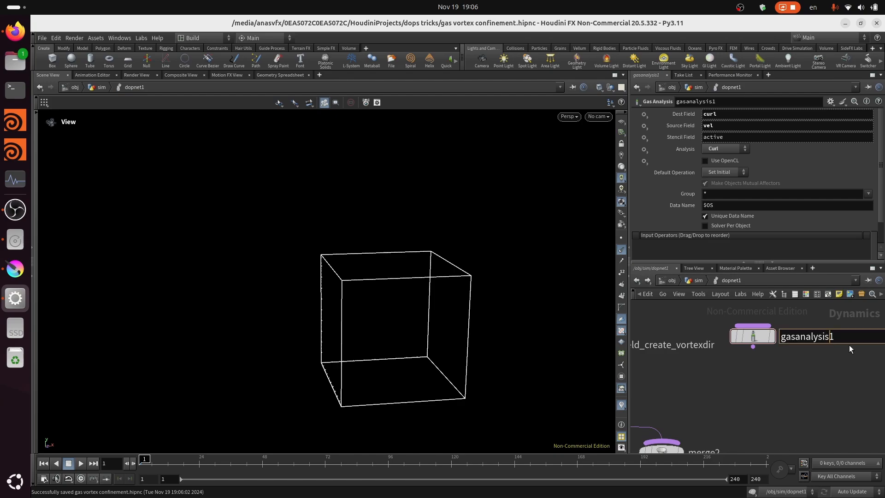
{"action": "left_click", "coordinate": [852, 343]}
{"action": "type", "text": "_calculate_curl"}
{"action": "key", "text": "Return"}
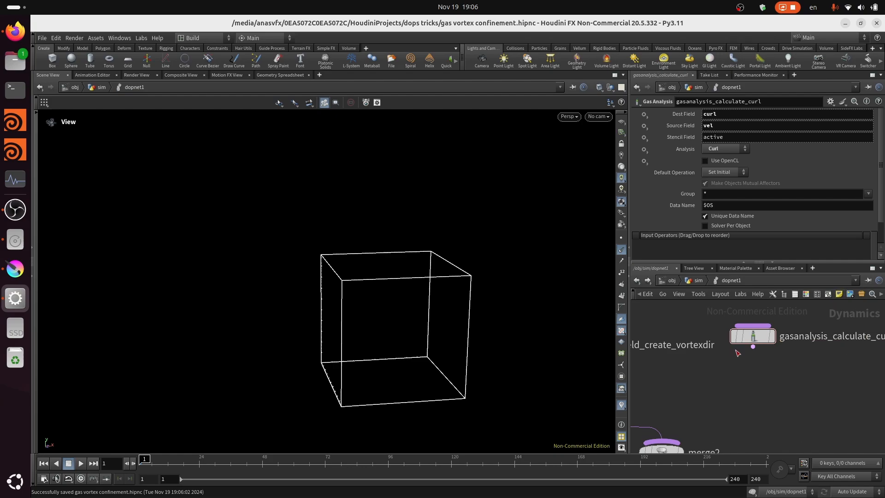
- Connect the output of gasanalysis_calculate_curl to the merge2 node
{"action": "left_click", "coordinate": [752, 347]}
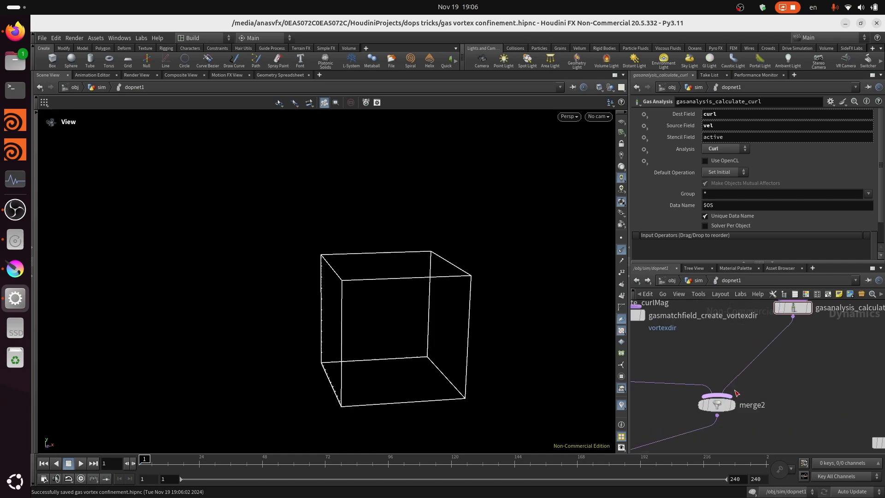
{"action": "left_click", "coordinate": [736, 392]}
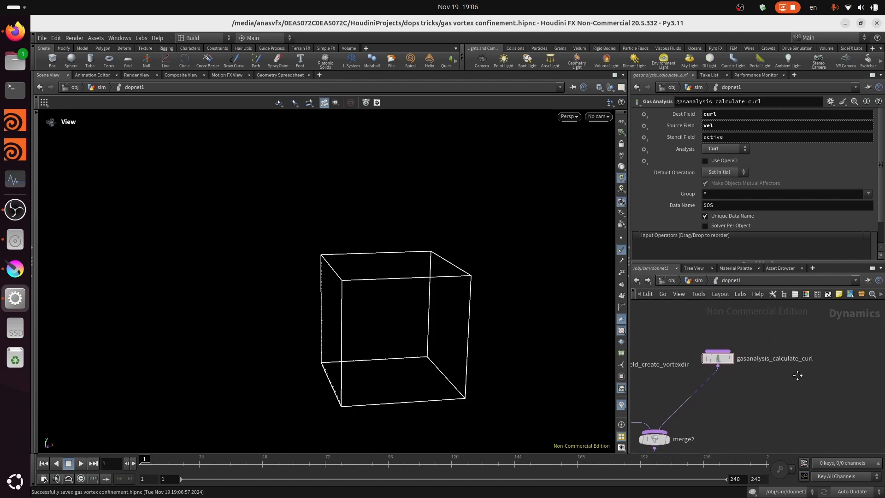
{"action": "scroll", "coordinate": [794, 371], "scroll_direction": "down", "scroll_amount": 2}
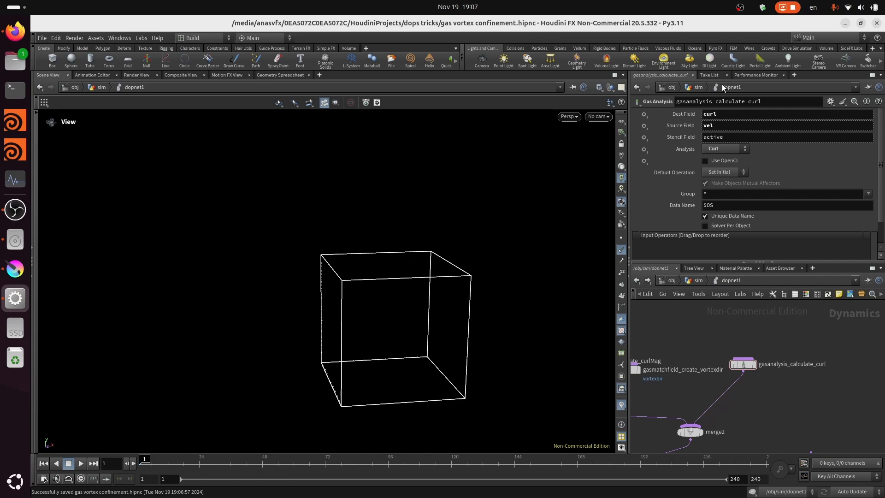
- Add a second Gas Analysis node beside gasanalysis_calculate_curl
{"action": "key", "text": "Tab"}
{"action": "type", "text": "gas"}
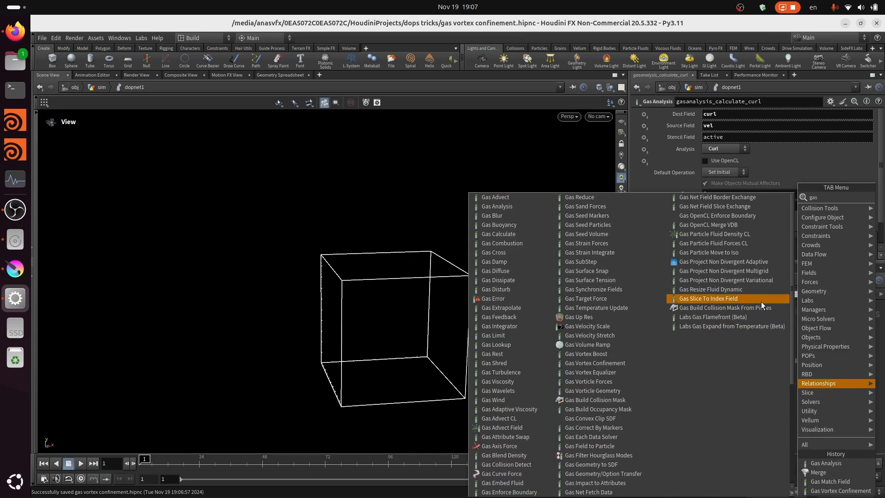
{"action": "type", "text": " a"}
{"action": "left_click", "coordinate": [753, 206]}
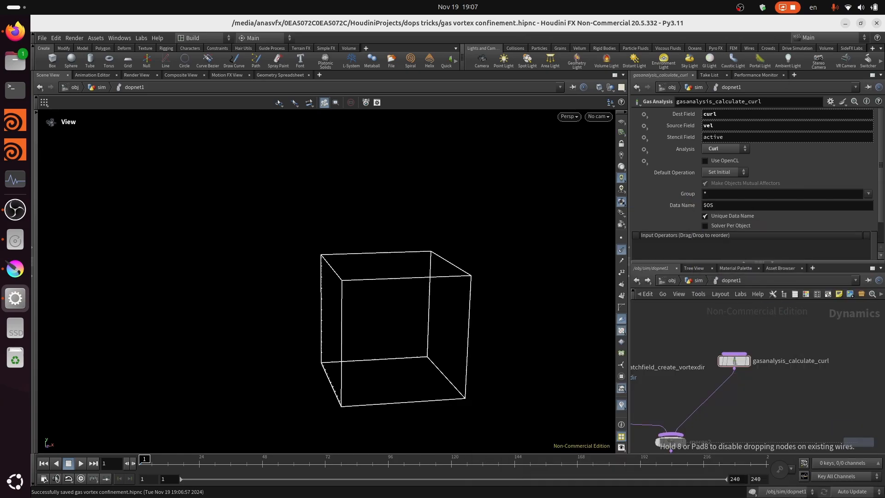
{"action": "left_click", "coordinate": [858, 370]}
{"action": "scroll", "coordinate": [847, 394], "scroll_direction": "down", "scroll_amount": 2}
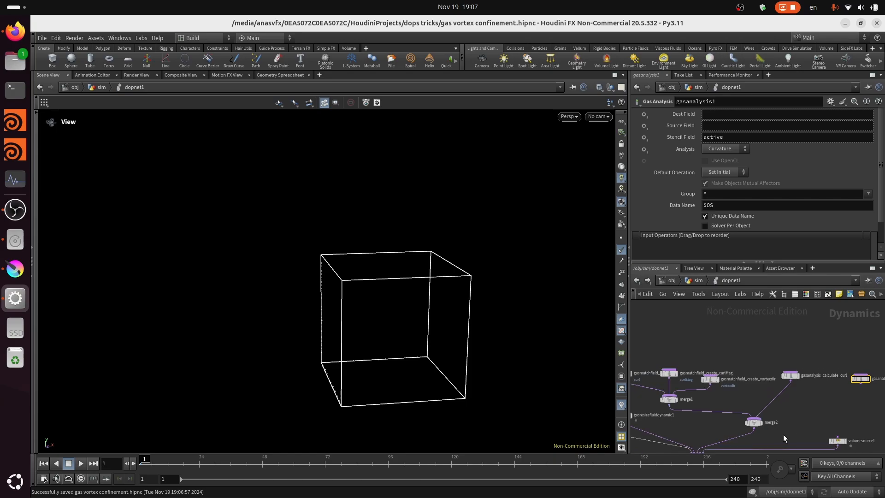
- Wire the second Gas Analysis node into merge2 and move it closer to gasanalysis_calculate_curl
{"action": "mouse_move", "coordinate": [737, 406]}
{"action": "middle_mouse_down"}
{"action": "mouse_move", "coordinate": [763, 377]}
{"action": "mouse_move", "coordinate": [732, 394]}
{"action": "middle_mouse_up"}
{"action": "scroll", "coordinate": [822, 379], "scroll_direction": "up", "scroll_amount": 3}
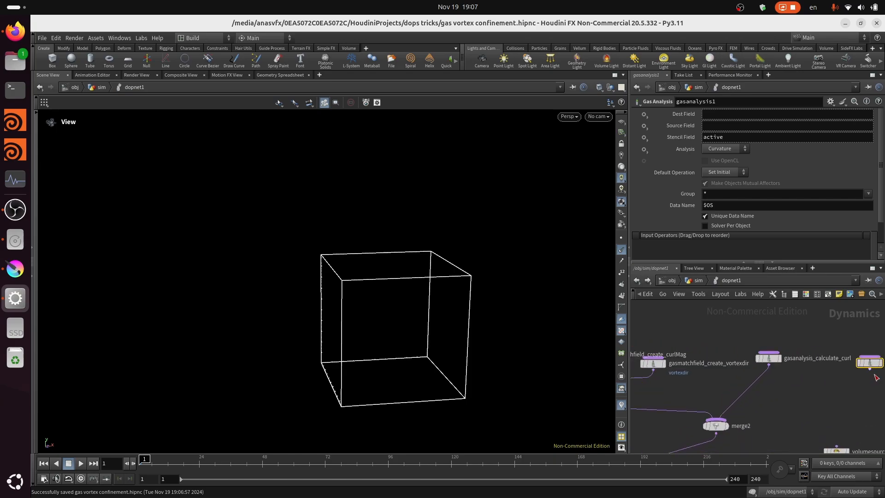
{"action": "left_click", "coordinate": [724, 428]}
{"action": "middle_click_drag", "start_coordinate": [812, 404], "coordinate": [763, 411]}
{"action": "scroll", "coordinate": [724, 367], "scroll_direction": "up", "scroll_amount": 3}
{"action": "left_click_drag", "start_coordinate": [715, 365], "coordinate": [684, 349]}
{"action": "scroll", "coordinate": [826, 374], "scroll_direction": "down", "scroll_amount": 1}
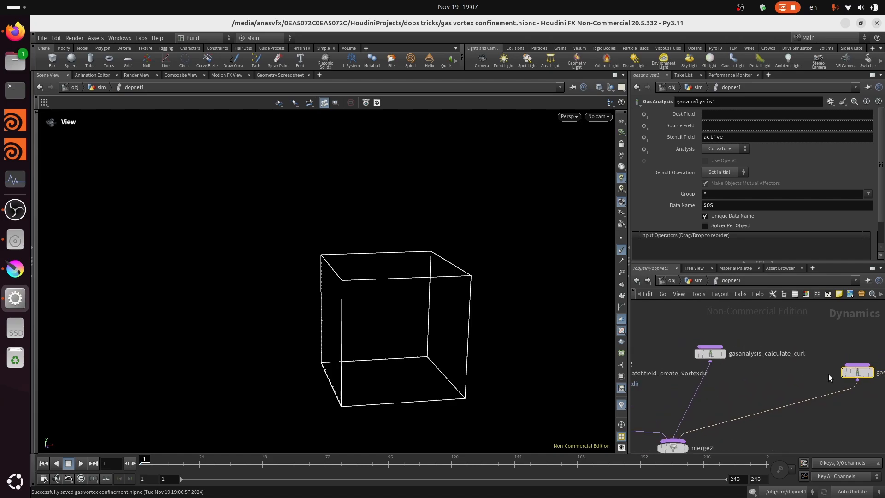
{"action": "scroll", "coordinate": [868, 373], "scroll_direction": "up", "scroll_amount": 1}
{"action": "left_click_drag", "start_coordinate": [858, 374], "coordinate": [811, 361]}
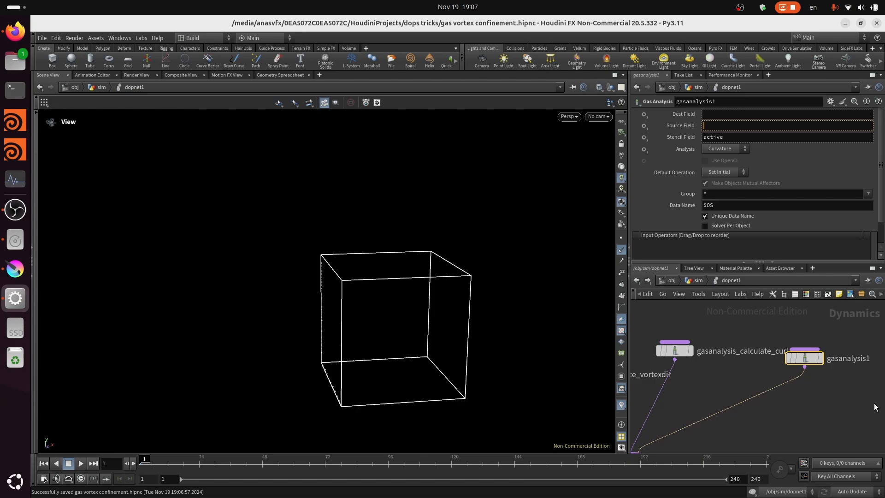
- Rename the second Gas Analysis node to gasanalysis_calculate_curlMag
{"action": "double_click", "coordinate": [866, 358]}
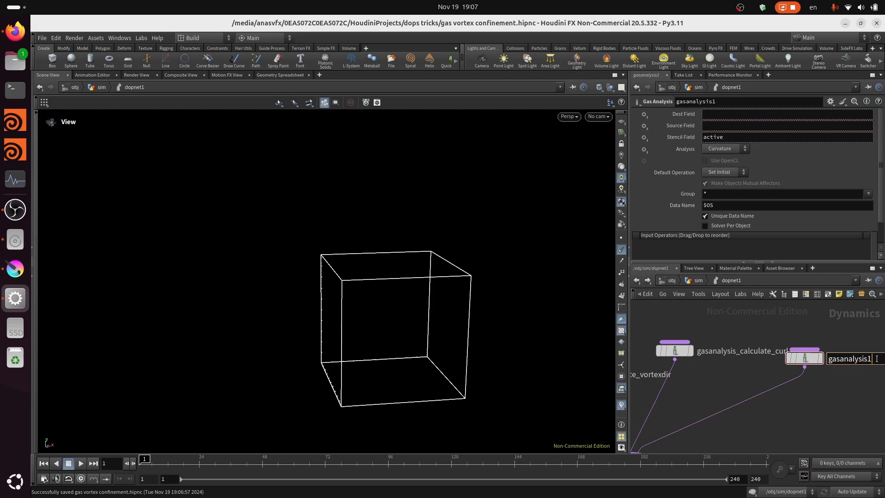
{"action": "key", "text": "BackSpace"}
{"action": "type", "text": "_cu"}
{"action": "type", "text": "l"}
{"action": "type", "text": "culat"}
{"action": "type", "text": "e_curlMag"}
{"action": "key", "text": "Return"}
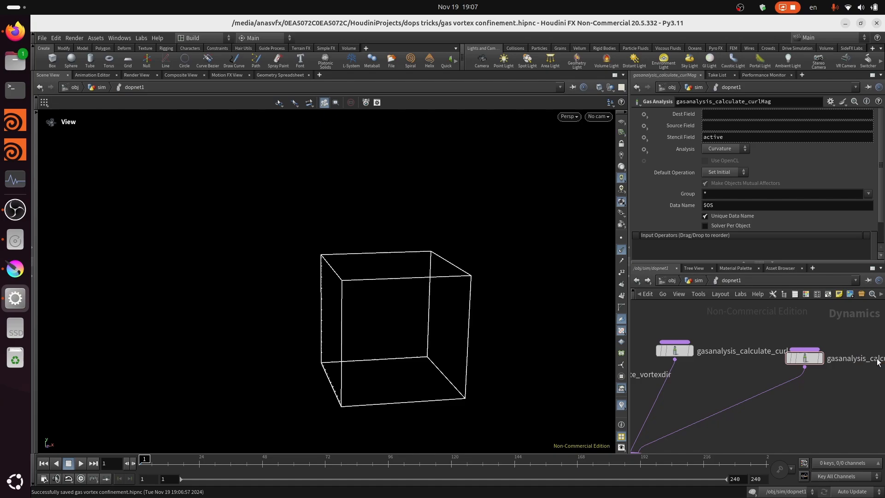
- Configure gasanalysis_calculate_curlMag with source field curl, analysis type Length and destination field curlMag
{"action": "left_click", "coordinate": [727, 125]}
{"action": "type", "text": "curl"}
{"action": "left_click", "coordinate": [731, 150]}
{"action": "left_click", "coordinate": [720, 213]}
{"action": "left_click", "coordinate": [716, 110]}
{"action": "type", "text": "curlMa"}
{"action": "key", "text": "Return"}
- Add a third Gas Analysis node beside gasanalysis_calculate_curlMag
{"action": "middle_click_drag", "start_coordinate": [849, 401], "coordinate": [760, 391]}
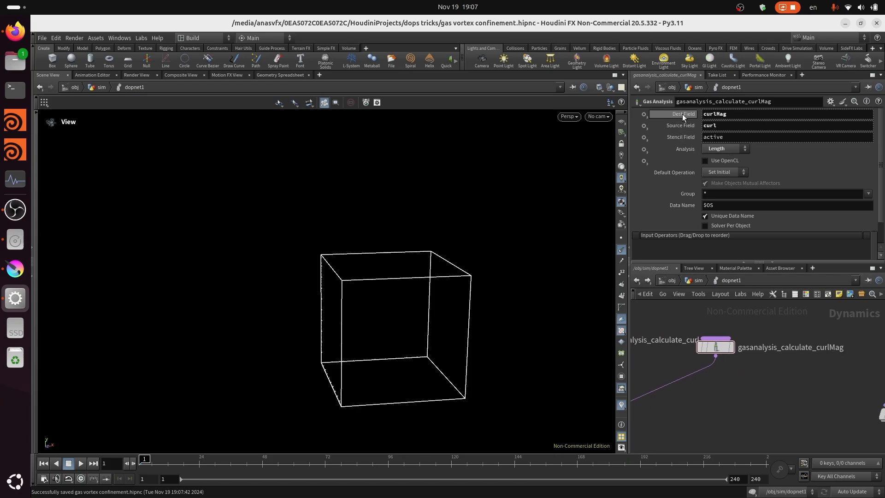
{"action": "key", "text": "Tab"}
{"action": "type", "text": "g"}
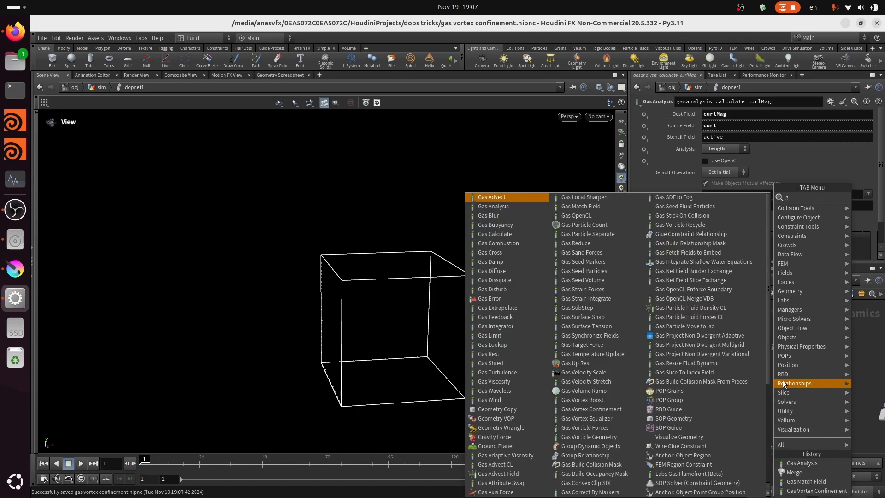
{"action": "type", "text": "as a"}
{"action": "left_click", "coordinate": [712, 207]}
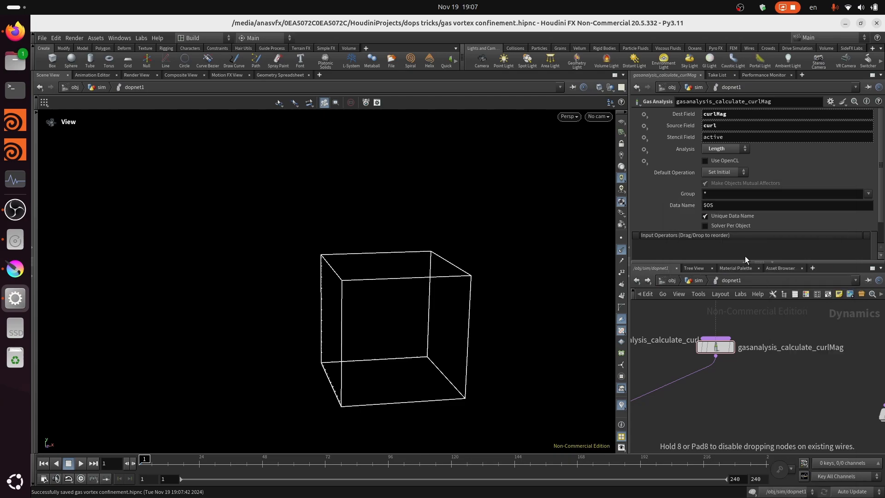
{"action": "left_click", "coordinate": [829, 353]}
{"action": "scroll", "coordinate": [828, 353], "scroll_direction": "down", "scroll_amount": 5}
{"action": "middle_click_drag", "start_coordinate": [827, 353], "coordinate": [777, 356]}
{"action": "scroll", "coordinate": [803, 377], "scroll_direction": "up", "scroll_amount": 1}
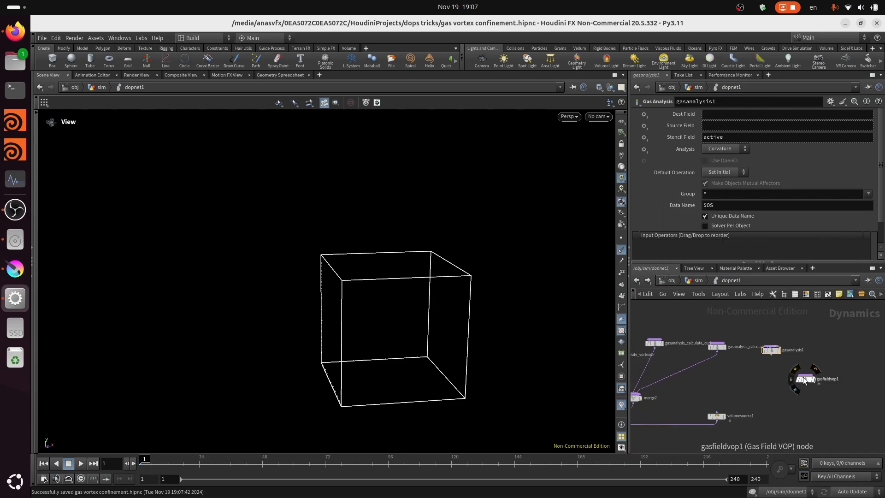
- Move the volumesource1 node farther out of the way and delete the unused gasfieldvop1 node
{"action": "left_click", "coordinate": [805, 379]}
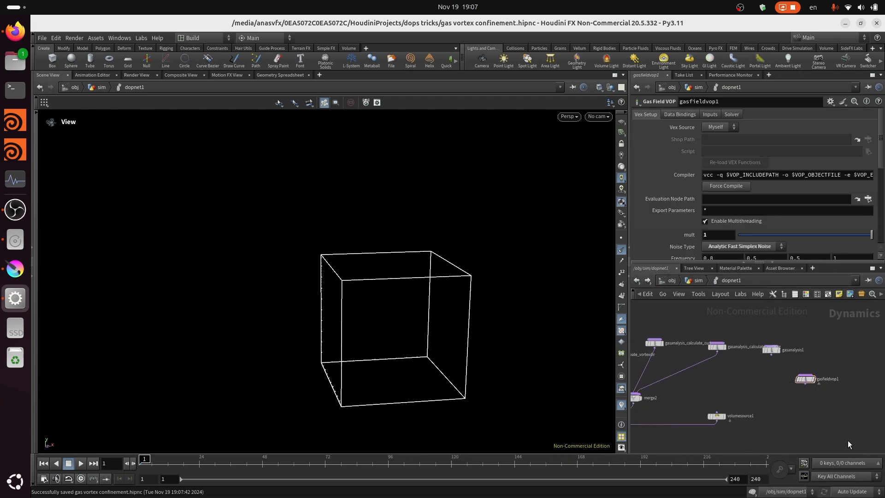
{"action": "left_click_drag", "start_coordinate": [819, 385], "coordinate": [858, 426]}
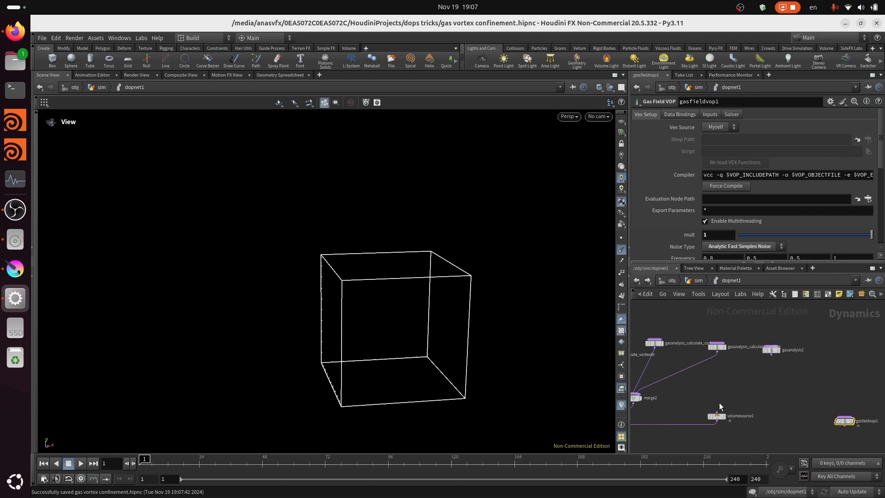
{"action": "left_click", "coordinate": [716, 417]}
{"action": "left_click_drag", "start_coordinate": [720, 418], "coordinate": [871, 404]}
{"action": "left_click", "coordinate": [843, 419]}
{"action": "key", "text": "Delete"}
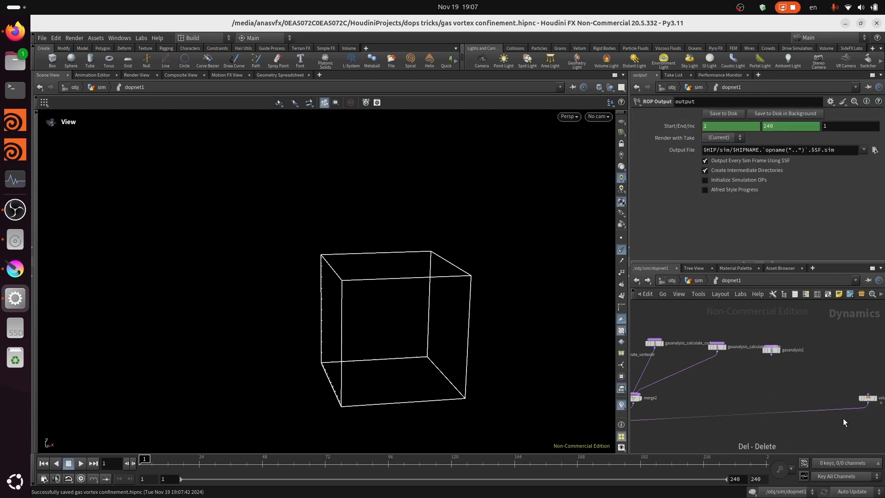
- Align the third Gas Analysis node with its neighbours and connect its output to merge2
{"action": "scroll", "coordinate": [781, 367], "scroll_direction": "up", "scroll_amount": 2}
{"action": "scroll", "coordinate": [778, 352], "scroll_direction": "up", "scroll_amount": 1}
{"action": "scroll", "coordinate": [795, 357], "scroll_direction": "up", "scroll_amount": 2}
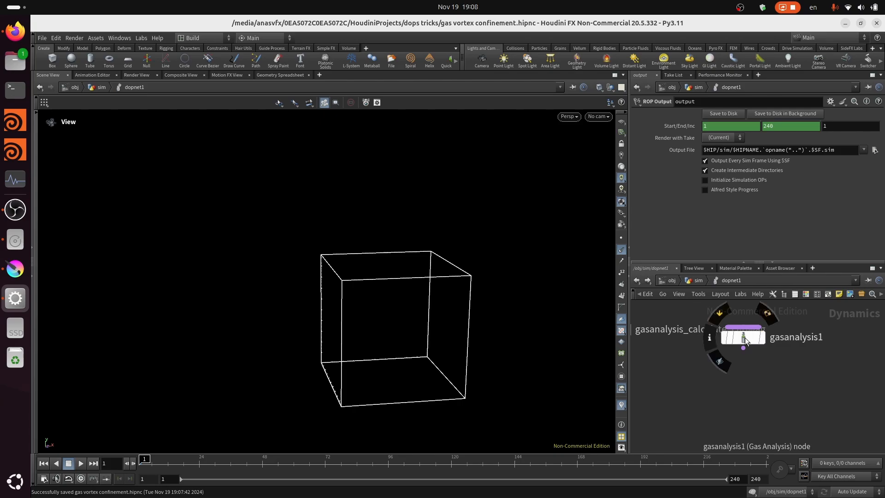
{"action": "left_click_drag", "start_coordinate": [744, 338], "coordinate": [746, 331]}
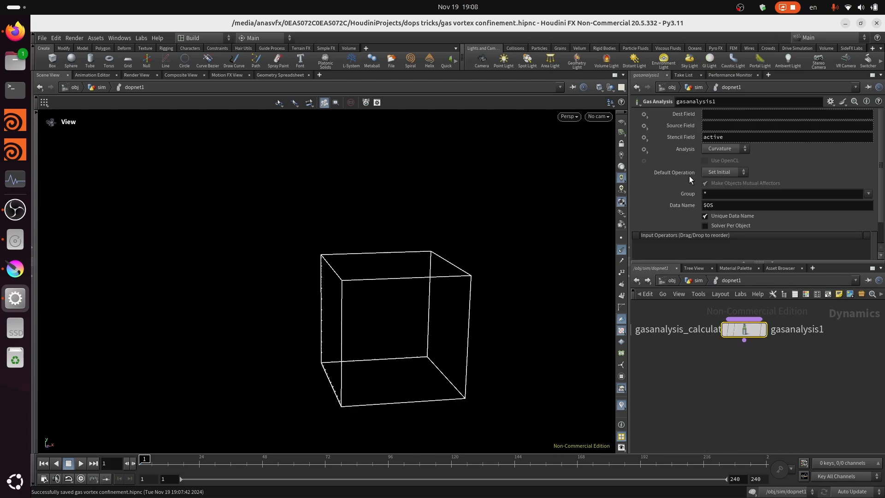
{"action": "scroll", "coordinate": [825, 369], "scroll_direction": "down", "scroll_amount": 2}
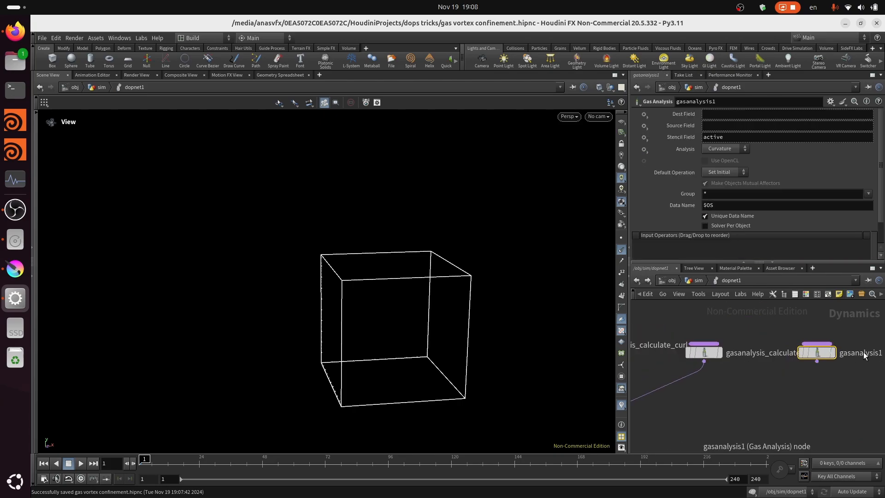
{"action": "left_click", "coordinate": [801, 359]}
{"action": "scroll", "coordinate": [783, 401], "scroll_direction": "down", "scroll_amount": 2}
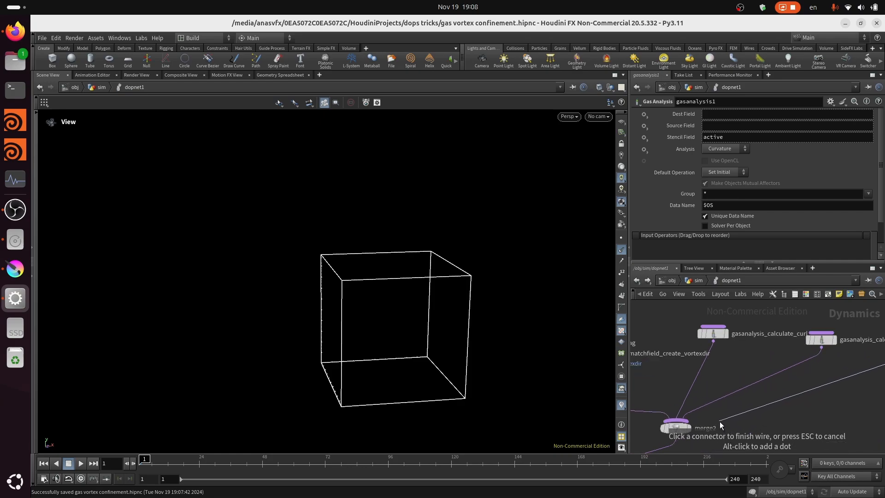
{"action": "left_click", "coordinate": [690, 427]}
{"action": "scroll", "coordinate": [750, 419], "scroll_direction": "up", "scroll_amount": 3}
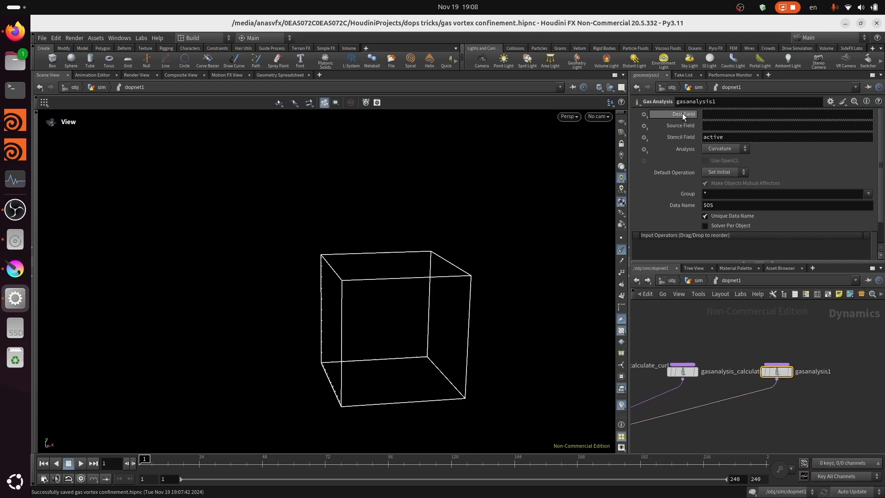
- Rename the third Gas Analysis node to gasanalysis_calculate_curl_gradient
{"action": "left_click", "coordinate": [725, 100]}
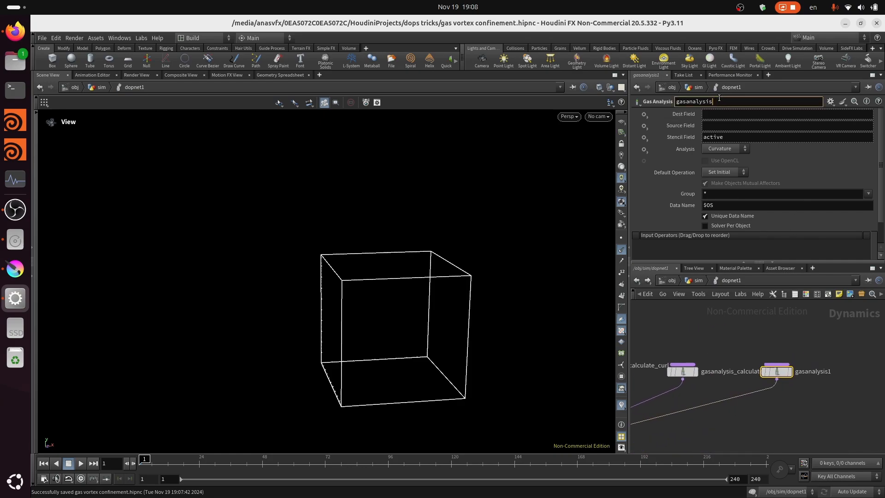
{"action": "type", "text": "_calculate_curl_gradient"}
{"action": "key", "text": "Return"}
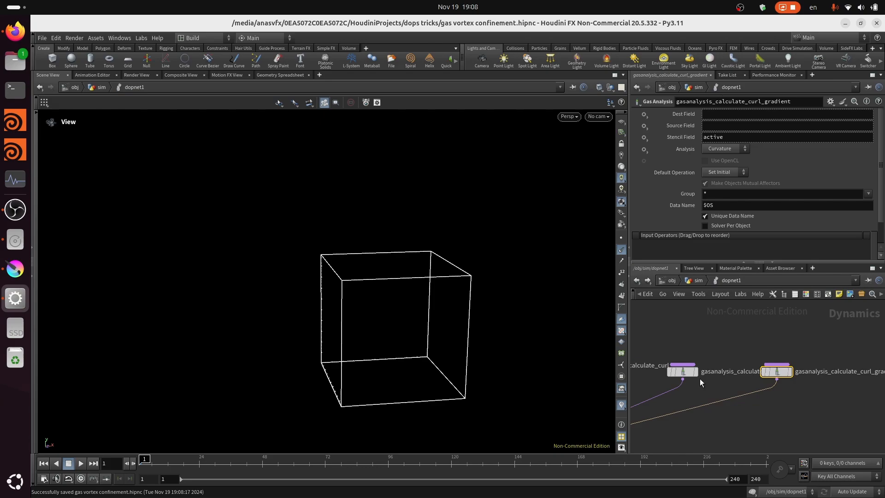
- Set the third node's analysis to Gradient with source field curlMag, and correct its name to gasanalysis_calculate_curlMag_gradient
{"action": "left_click", "coordinate": [733, 149]}
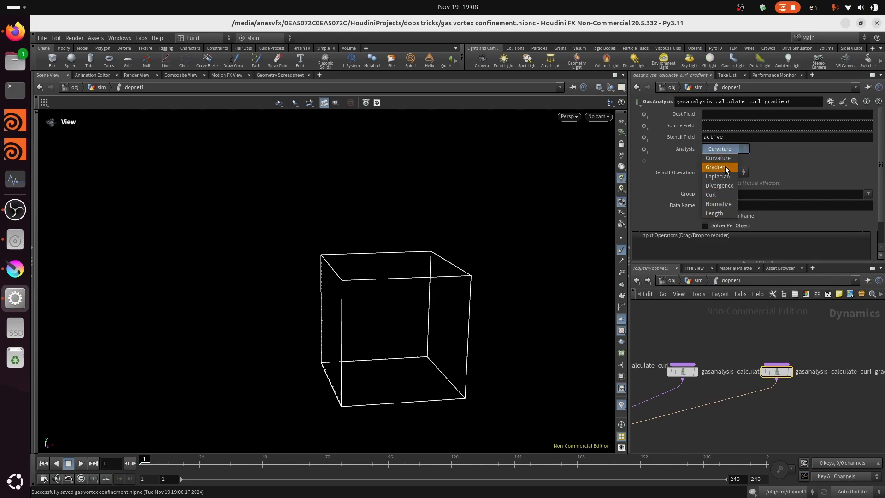
{"action": "left_click", "coordinate": [725, 167]}
{"action": "left_click", "coordinate": [710, 125]}
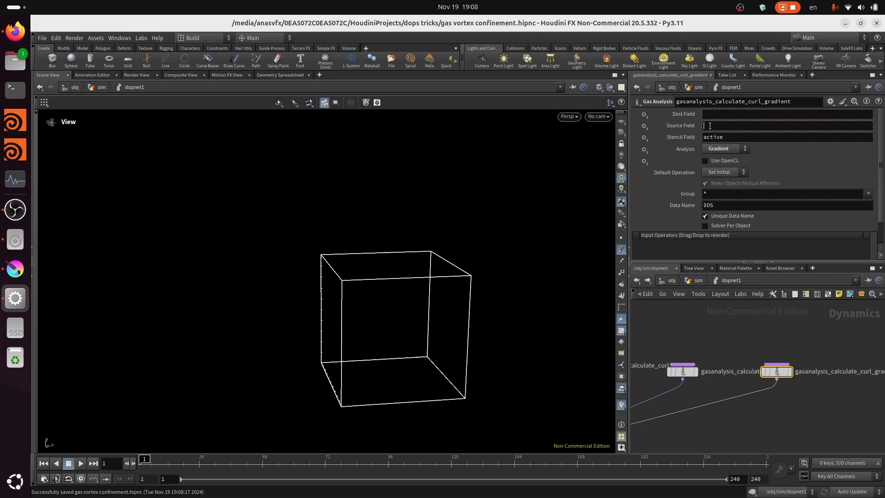
{"action": "type", "text": "curl"}
{"action": "type", "text": "Mag"}
{"action": "left_click", "coordinate": [759, 102]}
{"action": "type", "text": "Mag"}
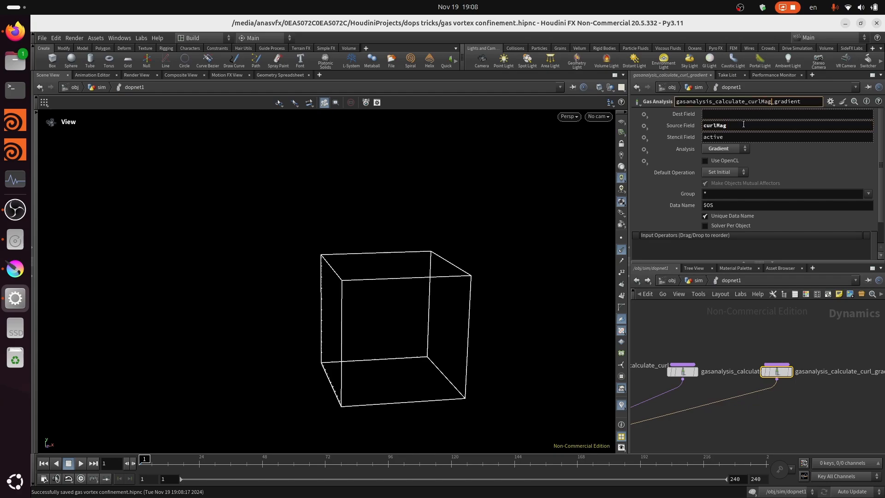
- Set the gradient node's destination field to vortexdir and save the scene
{"action": "left_click", "coordinate": [754, 113]}
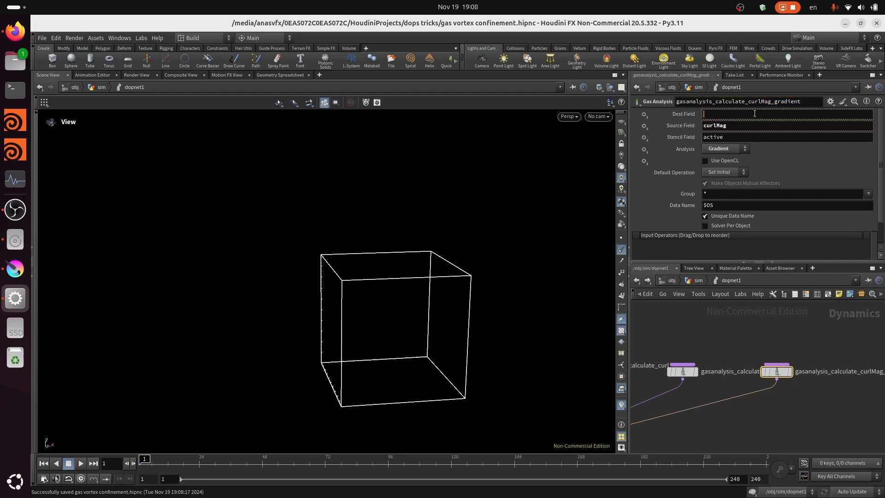
{"action": "type", "text": "vortecdir"}
{"action": "key", "text": "Return"}
{"action": "scroll", "coordinate": [774, 372], "scroll_direction": "down", "scroll_amount": 2}
{"action": "key", "text": "ctrl+s"}
{"action": "scroll", "coordinate": [820, 384], "scroll_direction": "up", "scroll_amount": 2}
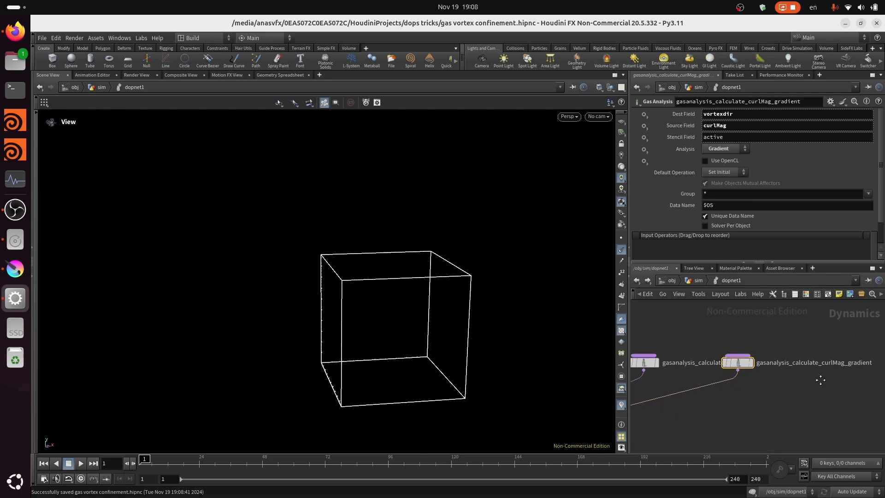
{"action": "scroll", "coordinate": [825, 377], "scroll_direction": "down", "scroll_amount": 3}
{"action": "scroll", "coordinate": [827, 374], "scroll_direction": "up", "scroll_amount": 2}
{"action": "scroll", "coordinate": [825, 374], "scroll_direction": "down", "scroll_amount": 3}
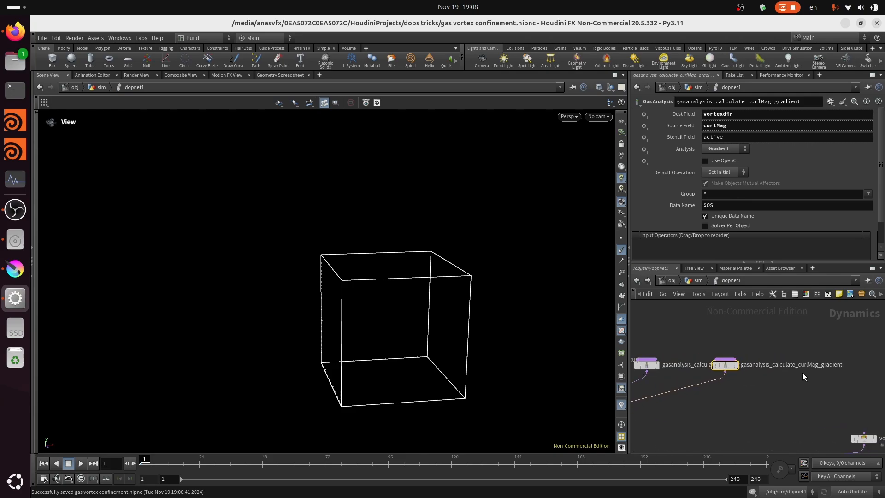
- Switch to Krita to review the gas vortex confinement notes, and return to the Houdini node network
{"action": "left_click", "coordinate": [15, 268]}
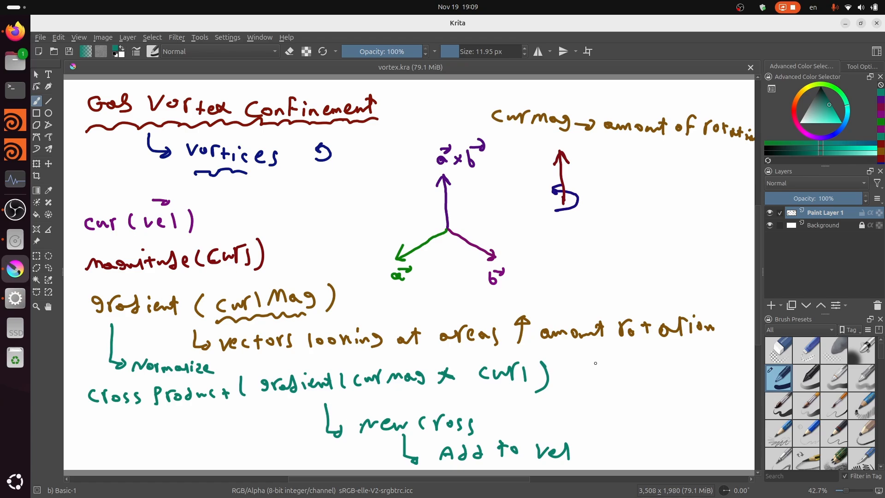
{"action": "left_click", "coordinate": [845, 23]}
{"action": "scroll", "coordinate": [807, 394], "scroll_direction": "up", "scroll_amount": 4}
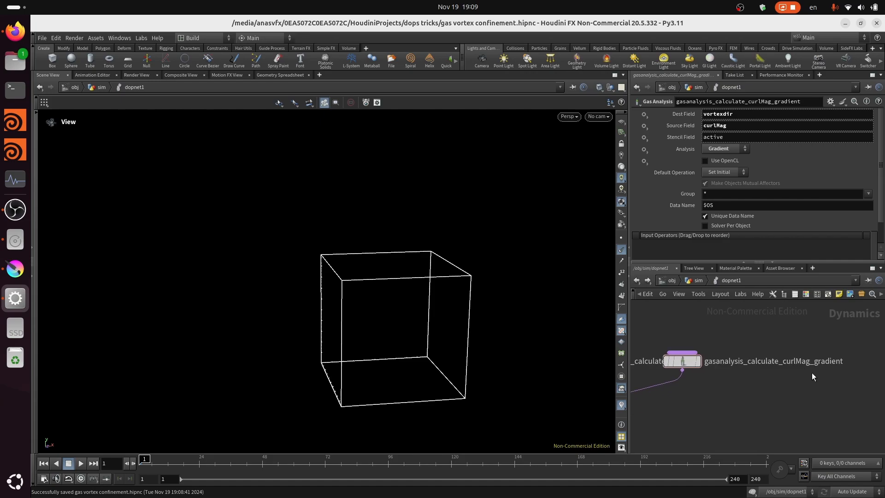
{"action": "key", "text": "Tab"}
{"action": "type", "text": "ga"}
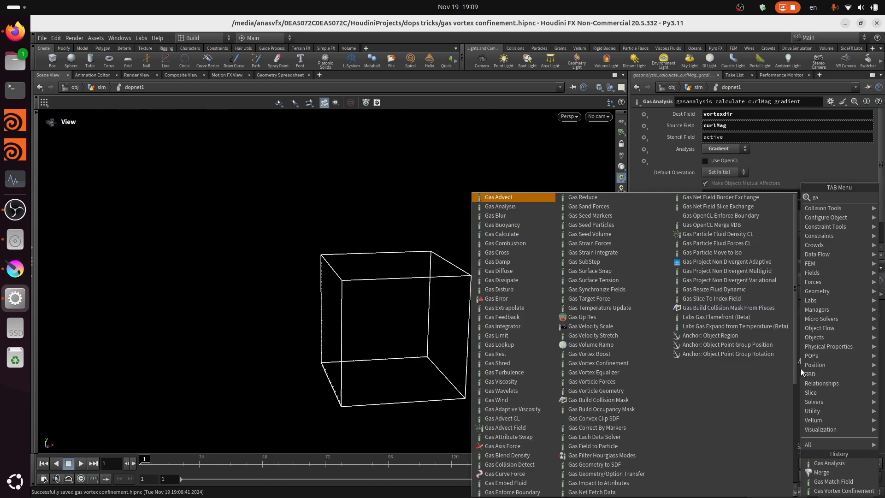
{"action": "type", "text": "s a"}
{"action": "left_click", "coordinate": [730, 205]}
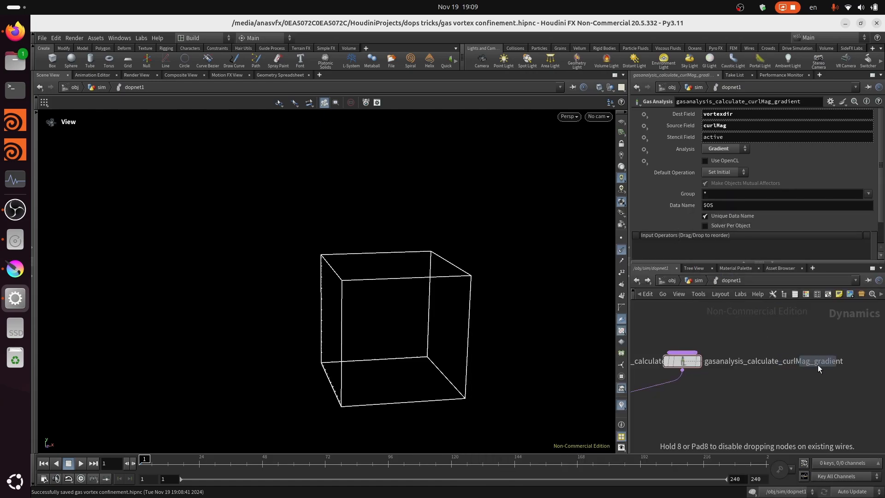
{"action": "left_click", "coordinate": [841, 364]}
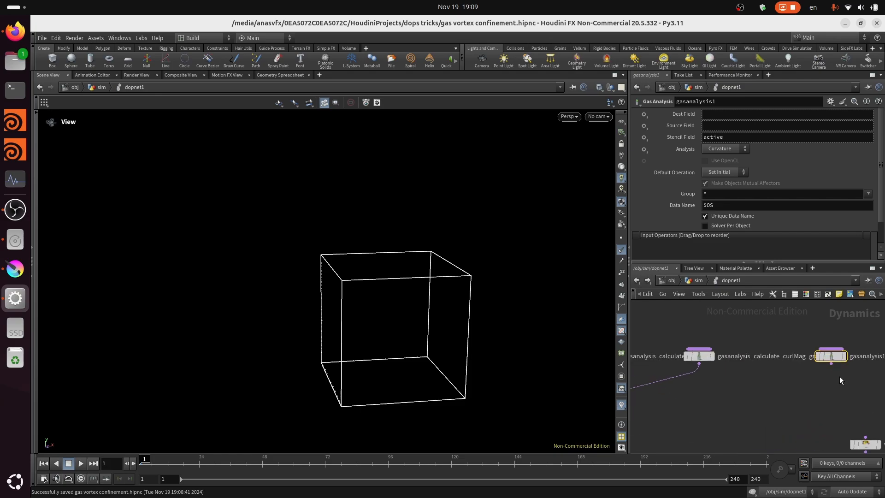
{"action": "key", "text": "Delete"}
{"action": "key", "text": "Tab"}
{"action": "type", "text": "gas"}
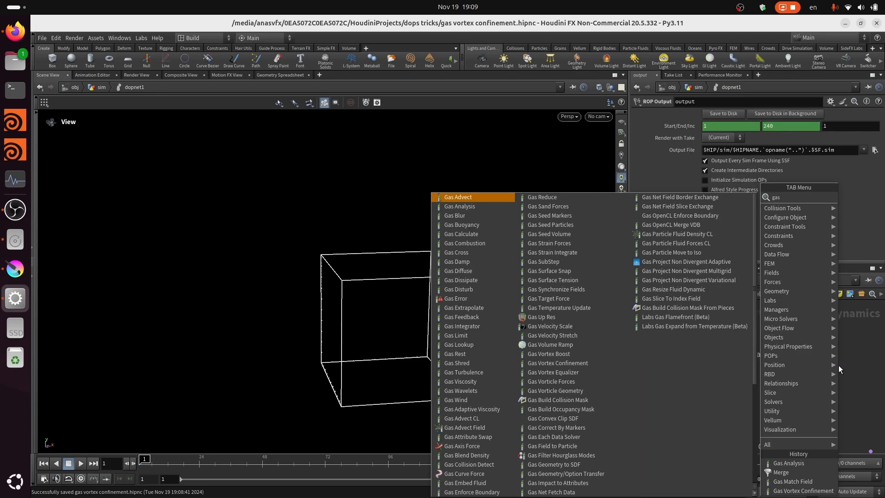
{"action": "type", "text": " cr"}
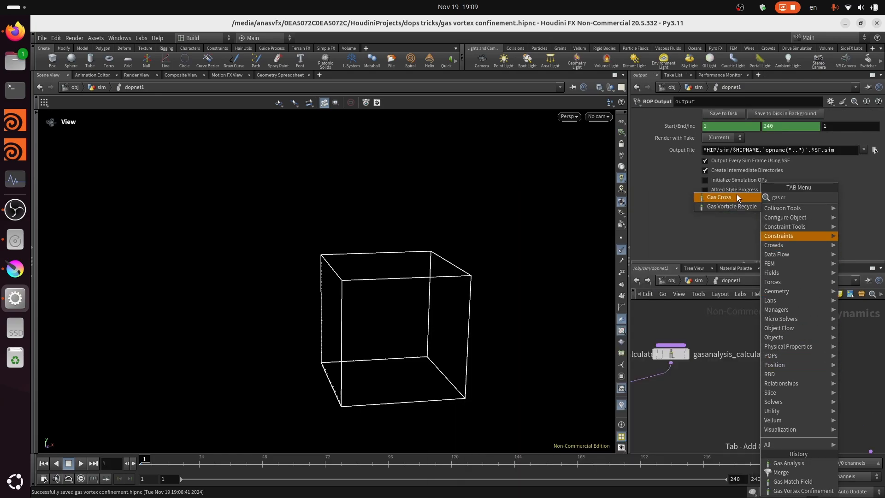
{"action": "left_click", "coordinate": [732, 197]}
{"action": "left_click", "coordinate": [820, 352]}
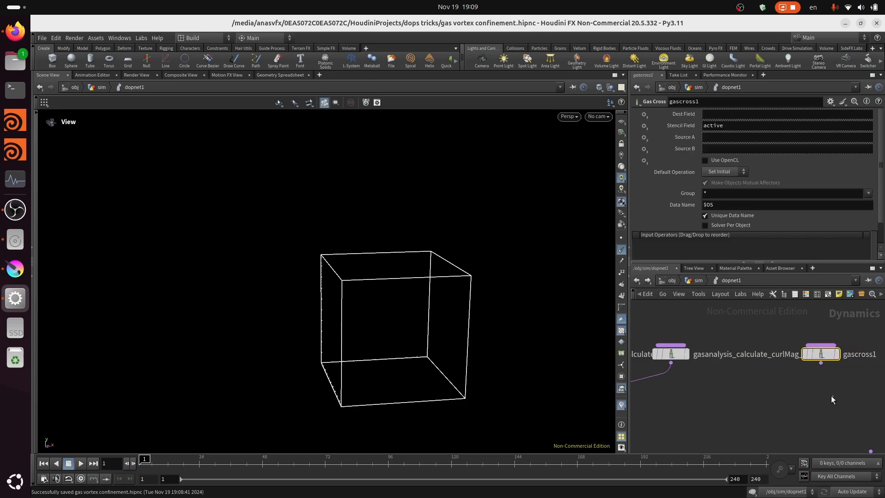
{"action": "mouse_move", "coordinate": [822, 355]}
{"action": "left_click", "coordinate": [823, 345]}
{"action": "left_click", "coordinate": [798, 413]}
{"action": "left_click_drag", "start_coordinate": [799, 404], "coordinate": [830, 336]}
{"action": "key", "text": "Delete"}
- Add a Gas Analysis node beside the curlMag gradient node and connect its output to merge2
{"action": "key", "text": "Tab"}
{"action": "type", "text": "gas"}
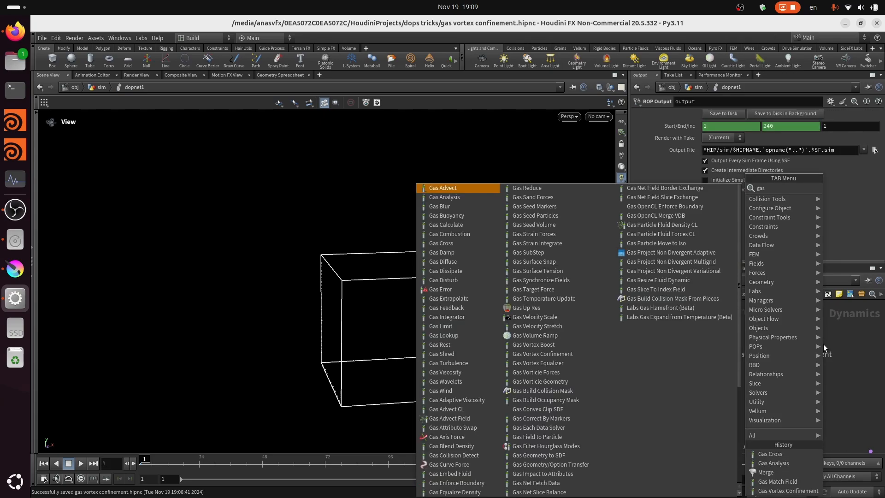
{"action": "type", "text": " a"}
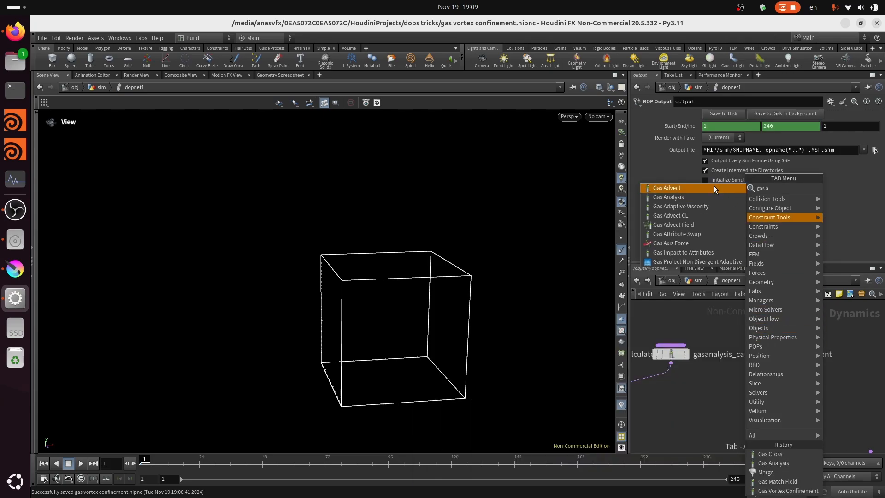
{"action": "left_click", "coordinate": [684, 197]}
{"action": "left_click", "coordinate": [849, 353]}
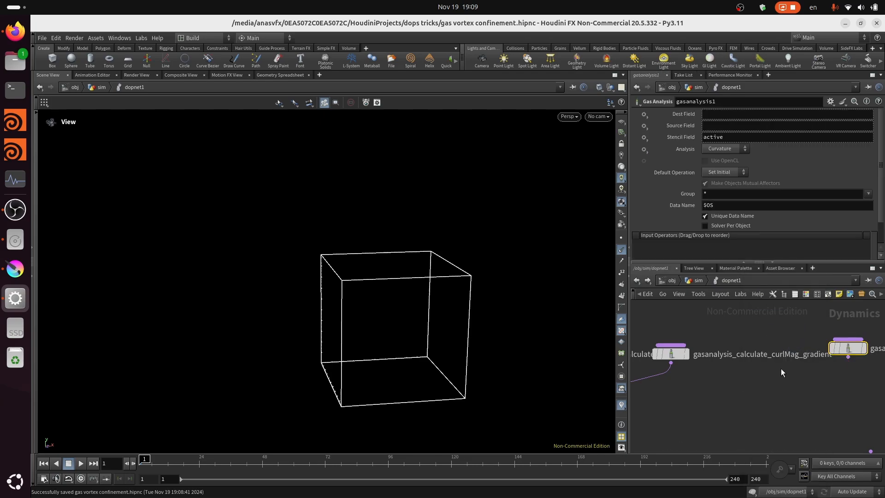
{"action": "scroll", "coordinate": [783, 368], "scroll_direction": "down", "scroll_amount": 3}
{"action": "left_click", "coordinate": [817, 354]}
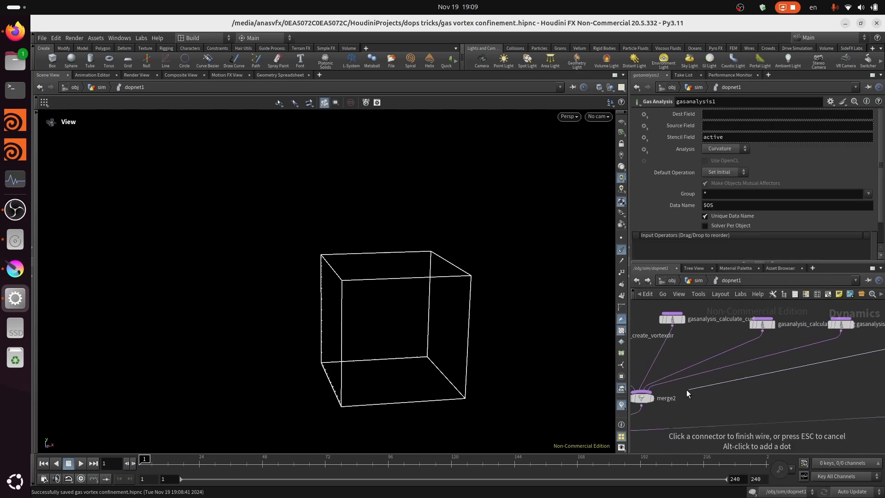
{"action": "left_click", "coordinate": [644, 399]}
{"action": "scroll", "coordinate": [732, 401], "scroll_direction": "up", "scroll_amount": 3}
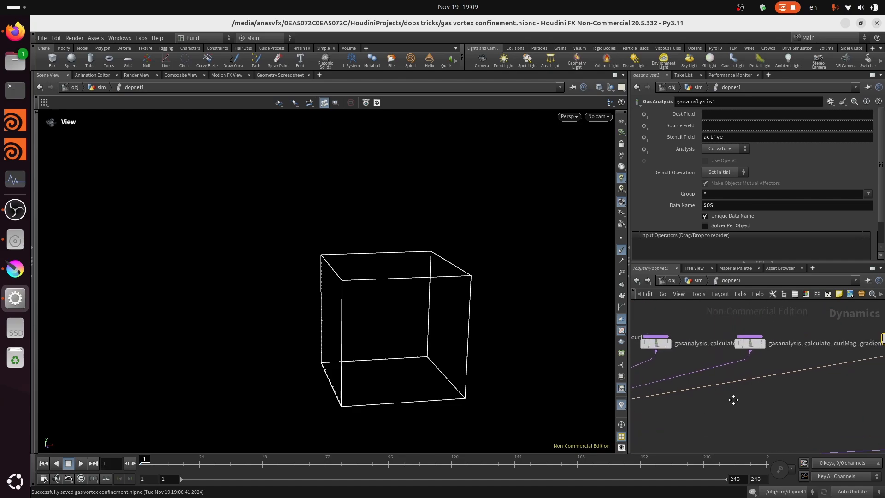
{"action": "mouse_move", "coordinate": [799, 365]}
{"action": "left_mouse_down"}
{"action": "mouse_move", "coordinate": [788, 379]}
{"action": "mouse_move", "coordinate": [791, 371]}
{"action": "left_mouse_up"}
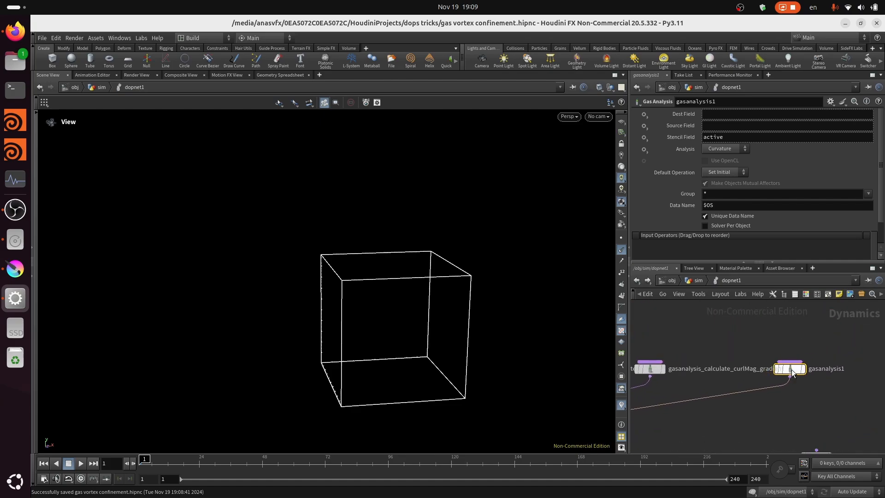
- Rename the new Gas Analysis node to gasanalysis_normalize_vortexdir
{"action": "left_click", "coordinate": [725, 104]}
{"action": "type", "text": "_"}
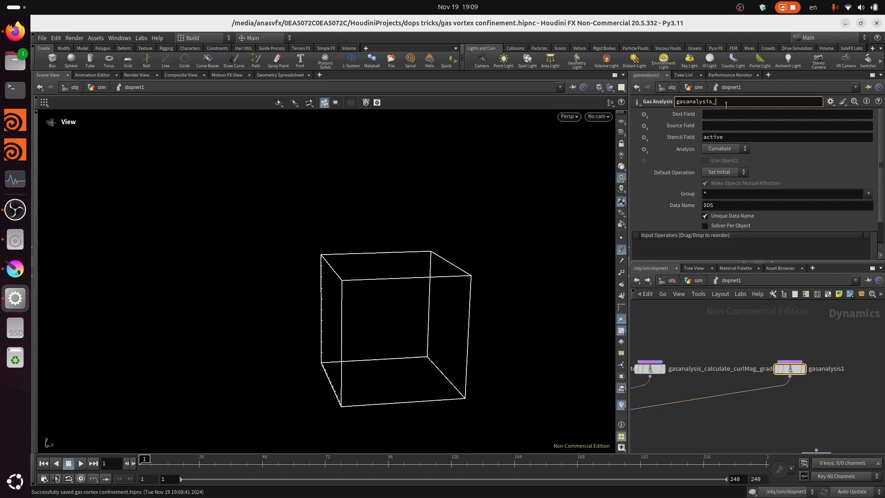
{"action": "type", "text": "norma_iz"}
{"action": "key", "text": "BackSpace"}
{"action": "key", "text": "BackSpace"}
{"action": "key", "text": "BackSpace"}
{"action": "type", "text": "lize_vortexdir"}
{"action": "key", "text": "Tab"}
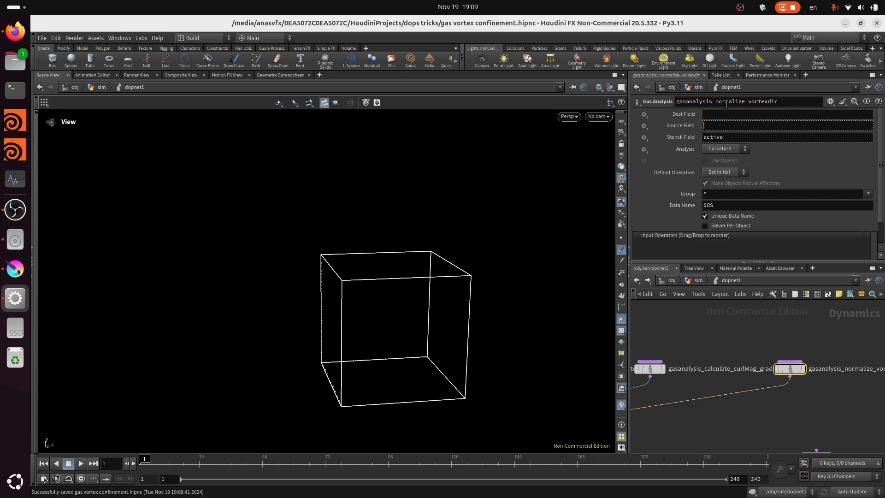
- Set the normalize node's source field to vortexdir and its analysis to Normalize
{"action": "type", "text": "vortexdir"}
{"action": "key", "text": "Return"}
{"action": "left_click", "coordinate": [736, 148]}
{"action": "left_click", "coordinate": [728, 202]}
- Set the normalize node's destination field to vortexdir and save the scene
{"action": "type", "text": "vortex"}
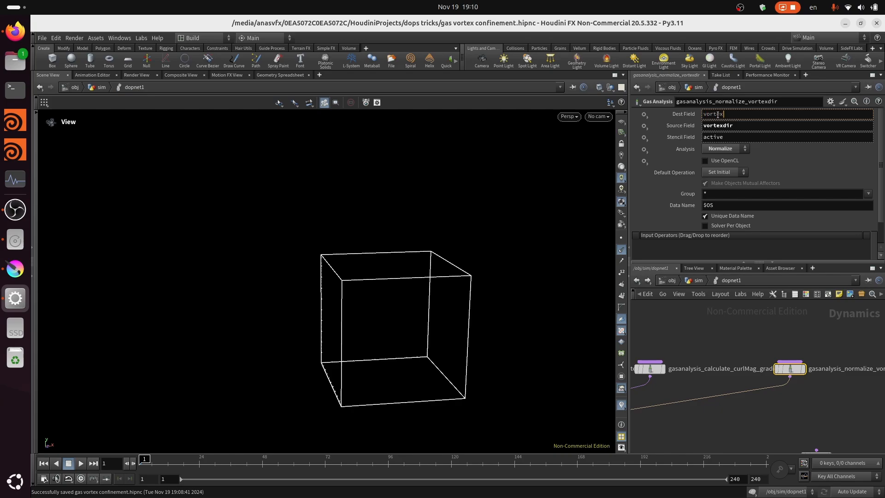
{"action": "type", "text": "dir"}
{"action": "key", "text": "Return"}
{"action": "key", "text": "ctrl+s"}
{"action": "scroll", "coordinate": [780, 352], "scroll_direction": "down", "scroll_amount": 2}
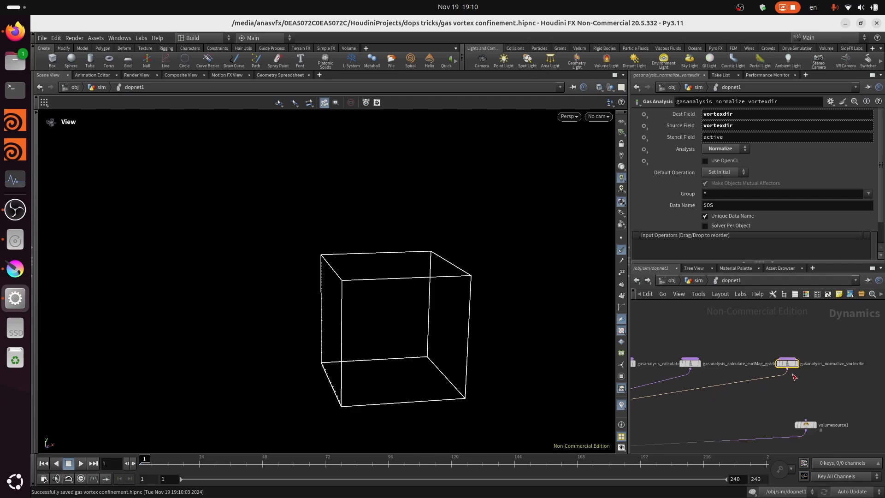
{"action": "scroll", "coordinate": [795, 381], "scroll_direction": "up", "scroll_amount": 2}
{"action": "middle_click_drag", "start_coordinate": [831, 379], "coordinate": [882, 394]}
{"action": "scroll", "coordinate": [803, 375], "scroll_direction": "down", "scroll_amount": 3}
{"action": "scroll", "coordinate": [752, 377], "scroll_direction": "up", "scroll_amount": 2}
{"action": "key", "text": "ctrl+s"}
{"action": "key", "text": "Tab"}
{"action": "key", "text": "Escape"}
{"action": "scroll", "coordinate": [806, 367], "scroll_direction": "down", "scroll_amount": 1}
{"action": "scroll", "coordinate": [787, 377], "scroll_direction": "up", "scroll_amount": 1}
{"action": "scroll", "coordinate": [861, 398], "scroll_direction": "down", "scroll_amount": 2}
{"action": "key", "text": "Tab"}
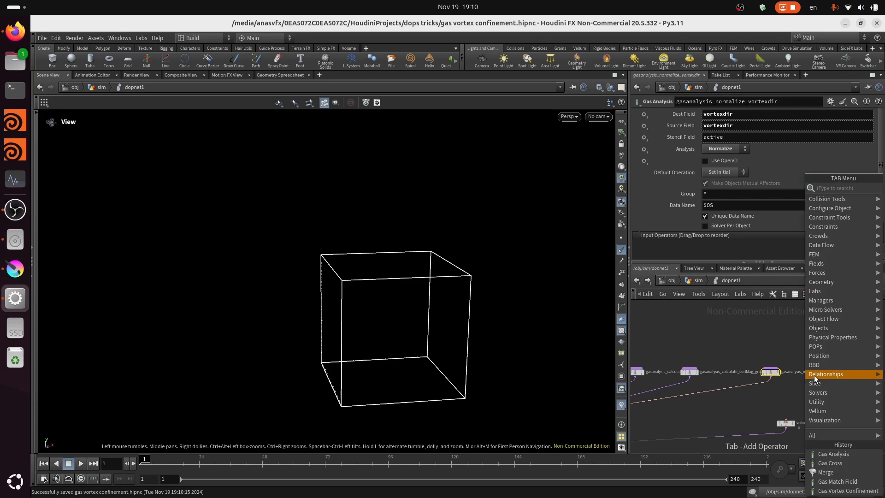
{"action": "key", "text": "Escape"}
{"action": "scroll", "coordinate": [820, 385], "scroll_direction": "up", "scroll_amount": 4}
- Add a Gas Cross node beside the gasanalysis_normalize_vortexdir node
{"action": "key", "text": "Tab"}
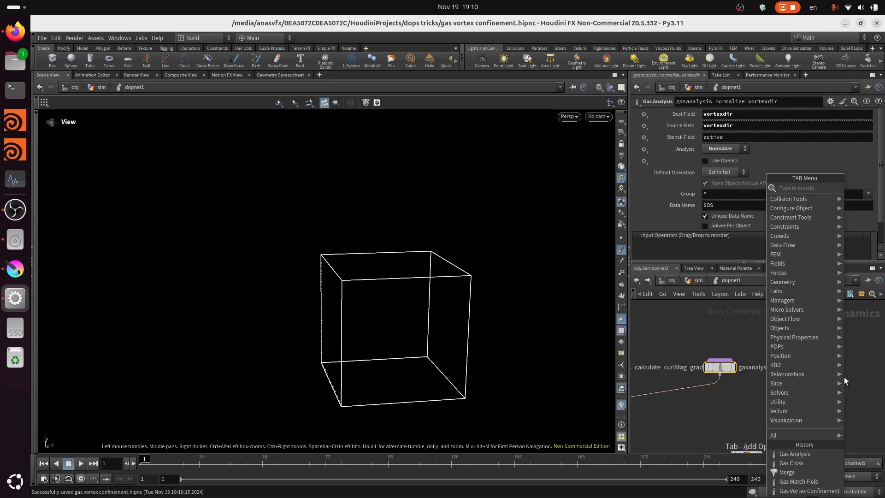
{"action": "type", "text": "gas cr"}
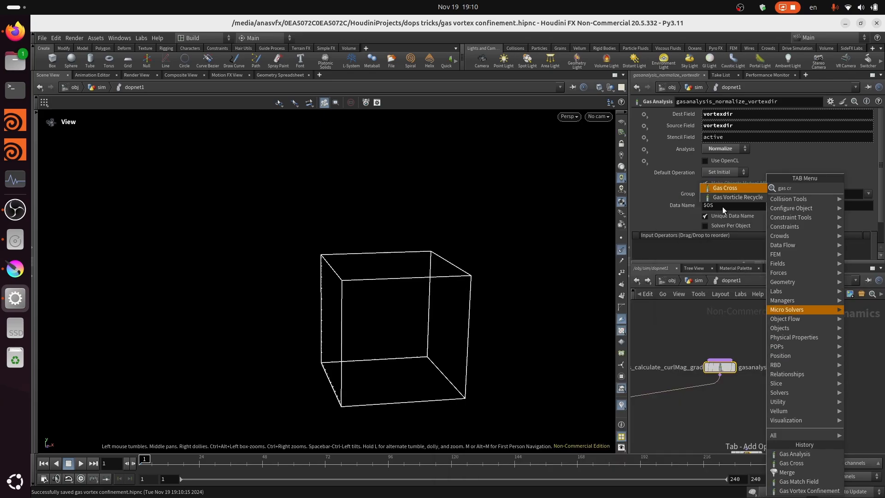
{"action": "left_click", "coordinate": [732, 187]}
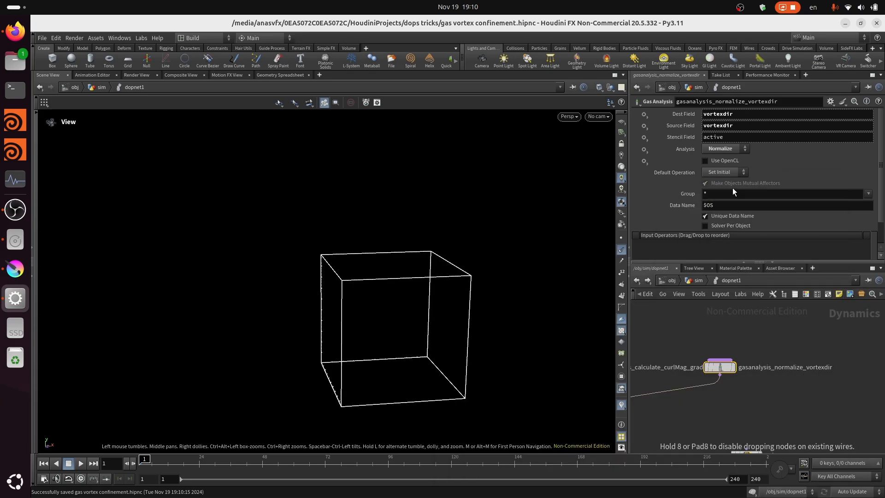
{"action": "left_click", "coordinate": [836, 368]}
{"action": "scroll", "coordinate": [769, 347], "scroll_direction": "up", "scroll_amount": 2}
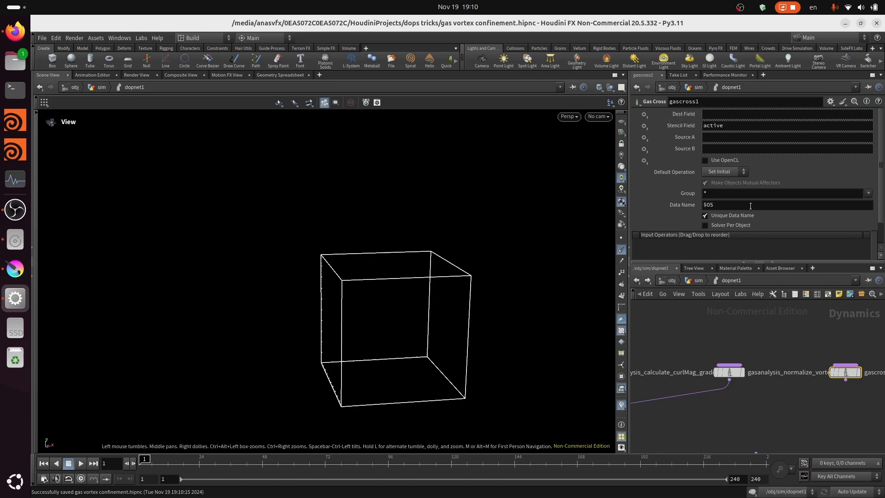
- Set the Gas Cross node's Source A to vortexdir and Source B to curl
{"action": "left_click", "coordinate": [719, 137]}
{"action": "type", "text": "vortexdir"}
{"action": "key", "text": "Tab"}
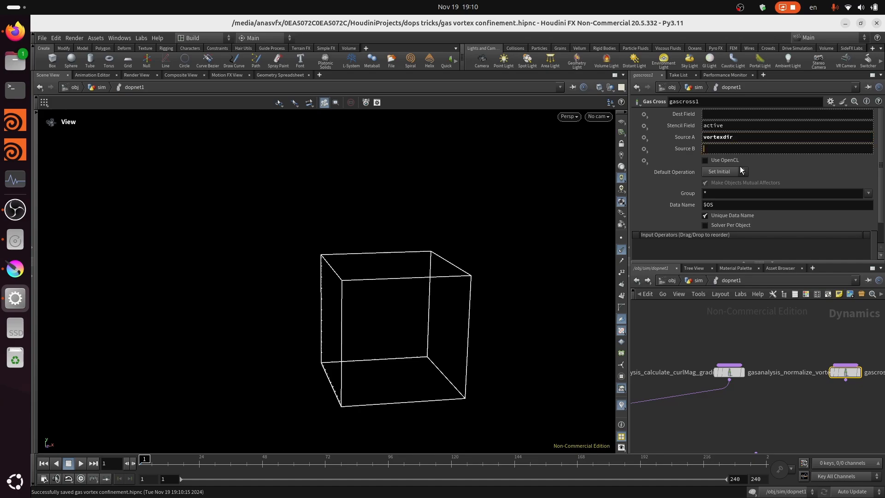
{"action": "type", "text": "cirll"}
{"action": "key", "text": "BackSpace"}
{"action": "key", "text": "BackSpace"}
{"action": "key", "text": "BackSpace"}
{"action": "key", "text": "BackSpace"}
{"action": "type", "text": "url"}
{"action": "key", "text": "Return"}
- Set the Gas Cross node's destination field to vortexdir
{"action": "type", "text": "vortexdir"}
{"action": "key", "text": "Return"}
- Connect the Gas Cross node's output to merge2 alongside the Gas Analysis nodes
{"action": "left_click_drag", "start_coordinate": [845, 379], "coordinate": [791, 397]}
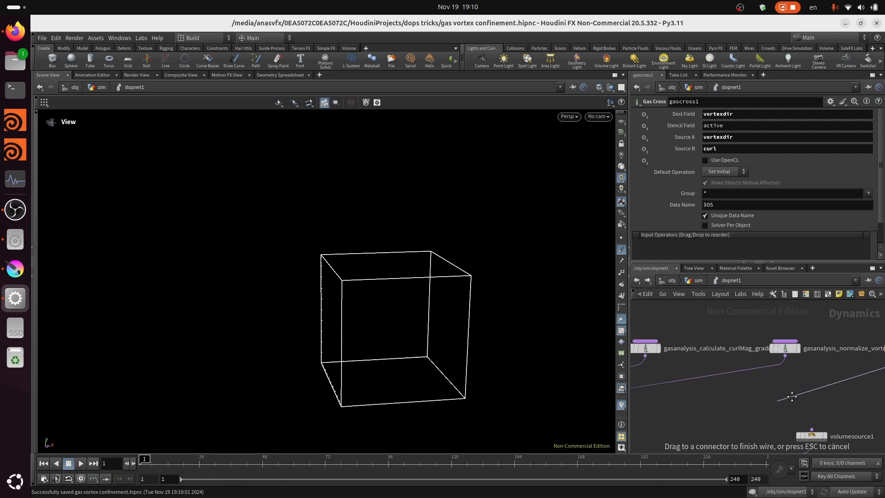
{"action": "middle_click_drag", "start_coordinate": [791, 396], "coordinate": [842, 386]}
{"action": "scroll", "coordinate": [774, 400], "scroll_direction": "down", "scroll_amount": 1}
{"action": "middle_click_drag", "start_coordinate": [674, 406], "coordinate": [756, 409]}
{"action": "scroll", "coordinate": [668, 420], "scroll_direction": "down", "scroll_amount": 4}
{"action": "middle_click_drag", "start_coordinate": [680, 421], "coordinate": [707, 405]}
{"action": "scroll", "coordinate": [656, 413], "scroll_direction": "up", "scroll_amount": 2}
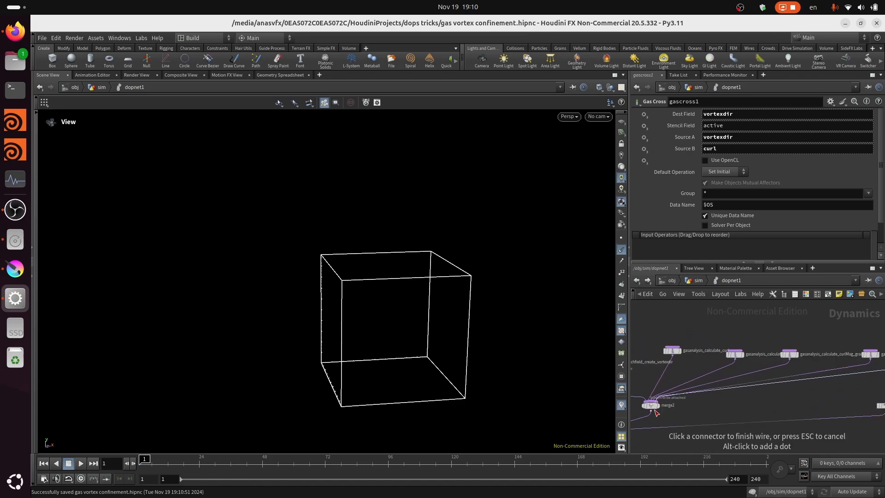
{"action": "left_click", "coordinate": [653, 402]}
{"action": "middle_click_drag", "start_coordinate": [759, 390], "coordinate": [656, 397]}
{"action": "scroll", "coordinate": [838, 390], "scroll_direction": "up", "scroll_amount": 4}
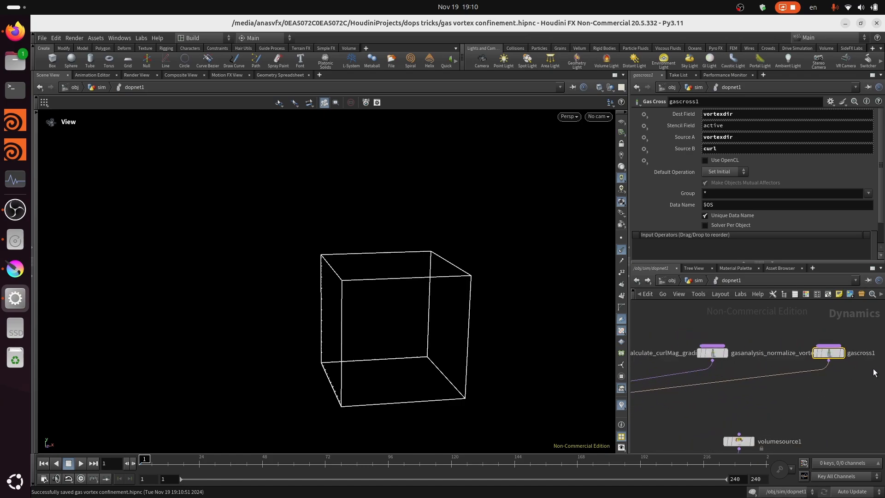
- Rename the Gas Cross node to gascross_vortexdir_and_curl
{"action": "middle_click_drag", "start_coordinate": [873, 372], "coordinate": [829, 374]}
{"action": "double_click", "coordinate": [841, 358]}
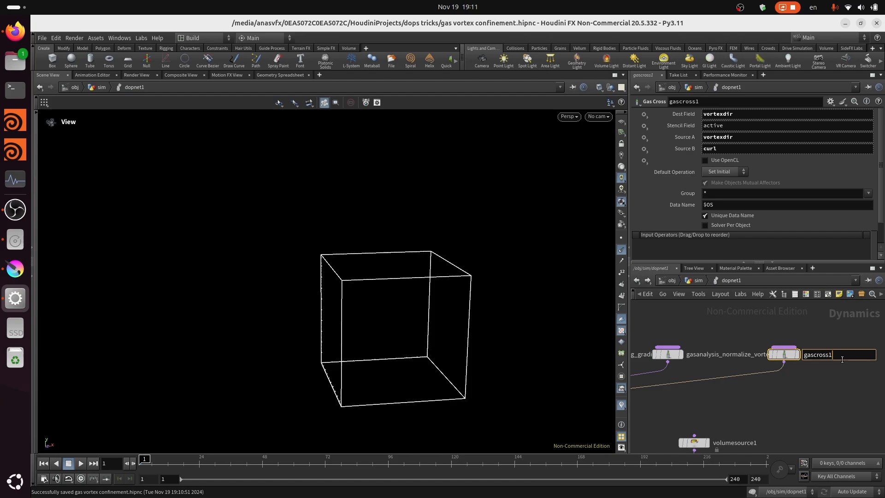
{"action": "type", "text": "_vortexdir_"}
{"action": "type", "text": "and_curl"}
{"action": "key", "text": "Return"}
{"action": "scroll", "coordinate": [855, 366], "scroll_direction": "down", "scroll_amount": 3}
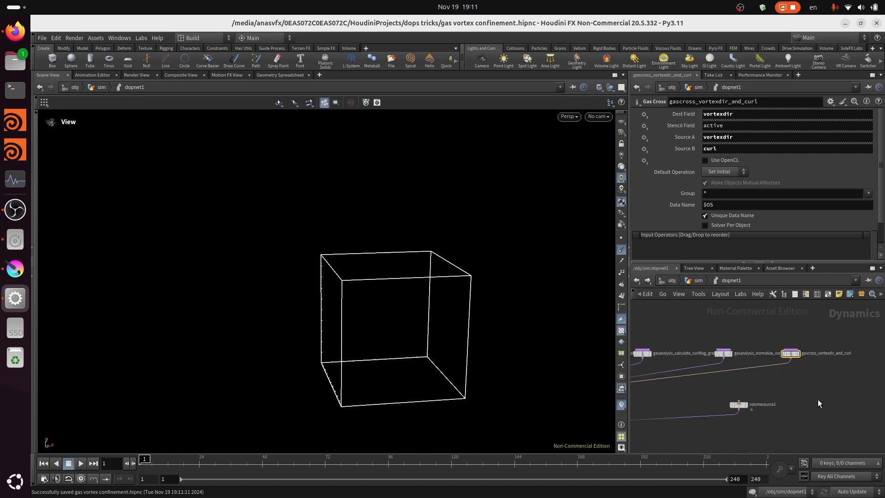